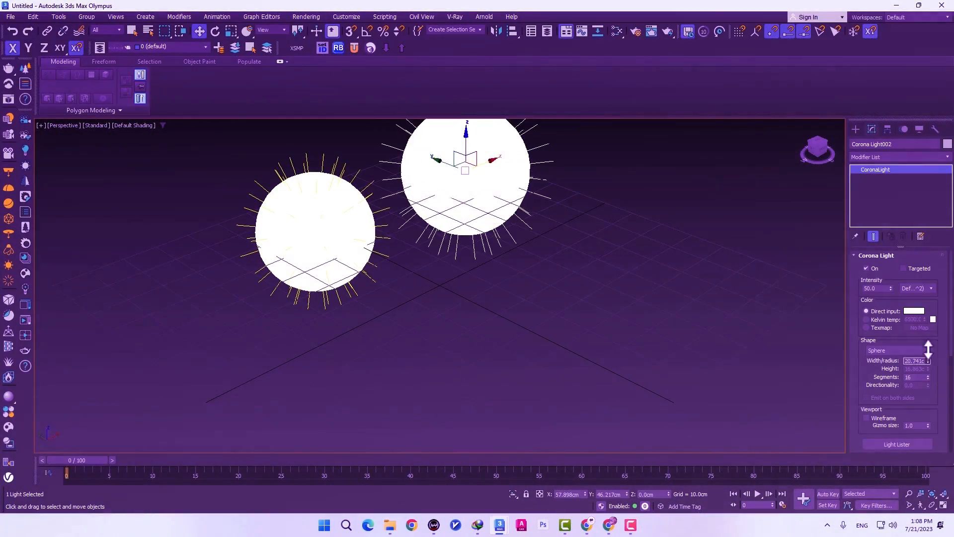
Step: Copy the selected Corona sphere light to make a third light, and render the three lights from Render Setup
{"action": "left_click_drag", "start_coordinate": [442, 201], "coordinate": [620, 247], "text": "shift"}
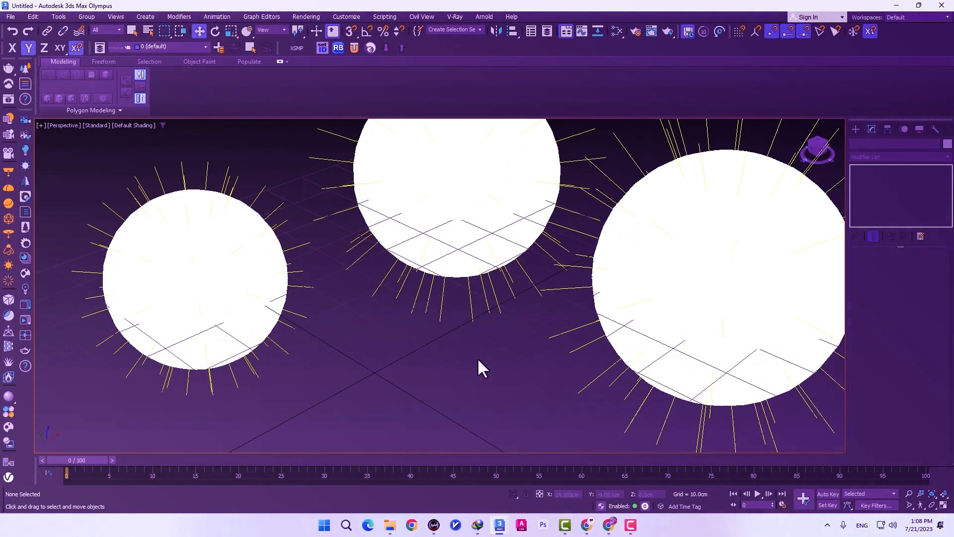
{"action": "key", "text": "F10"}
{"action": "left_click", "coordinate": [801, 231]}
{"action": "left_click", "coordinate": [527, 60]}
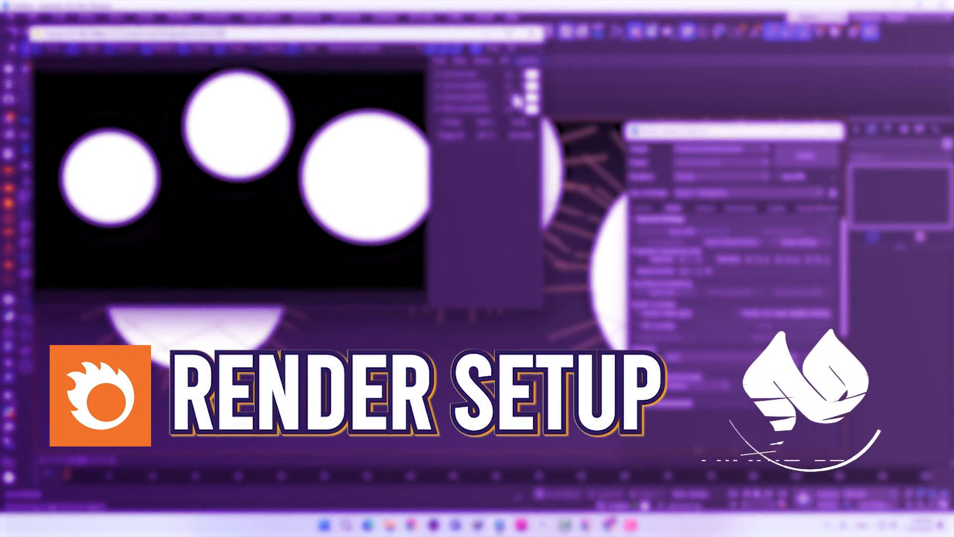
Step: Change the colour of one of the lights in the rendered image's LightMix
{"action": "left_click", "coordinate": [531, 97]}
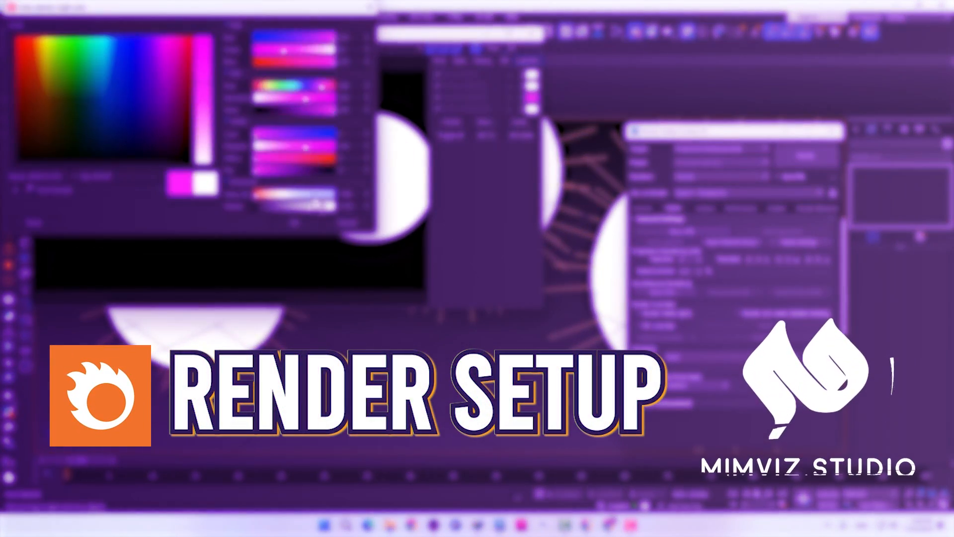
{"action": "left_click_drag", "start_coordinate": [321, 86], "coordinate": [304, 86]}
{"action": "left_click", "coordinate": [343, 223]}
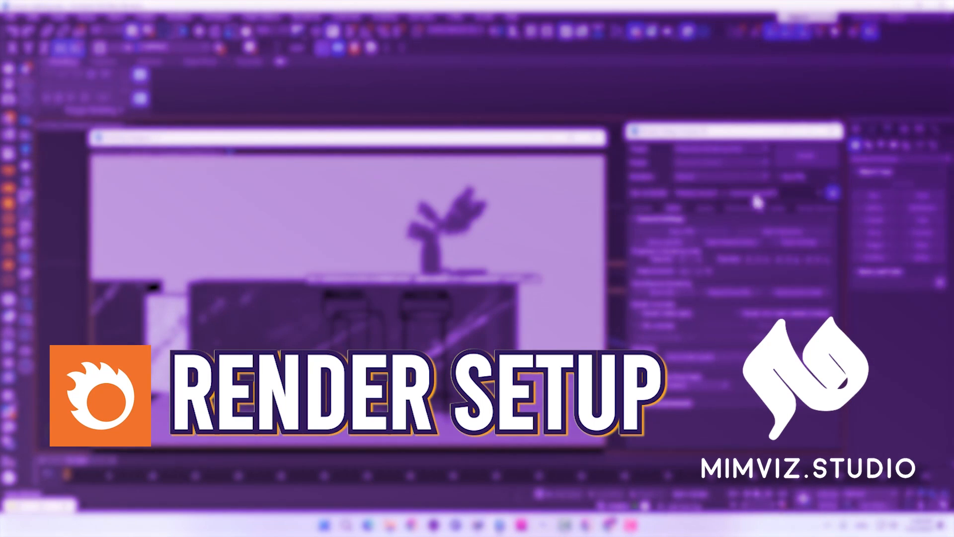
Step: Open Render Setup for the kitchen scene and check the available renderers, keeping Corona selected
{"action": "left_click", "coordinate": [736, 246]}
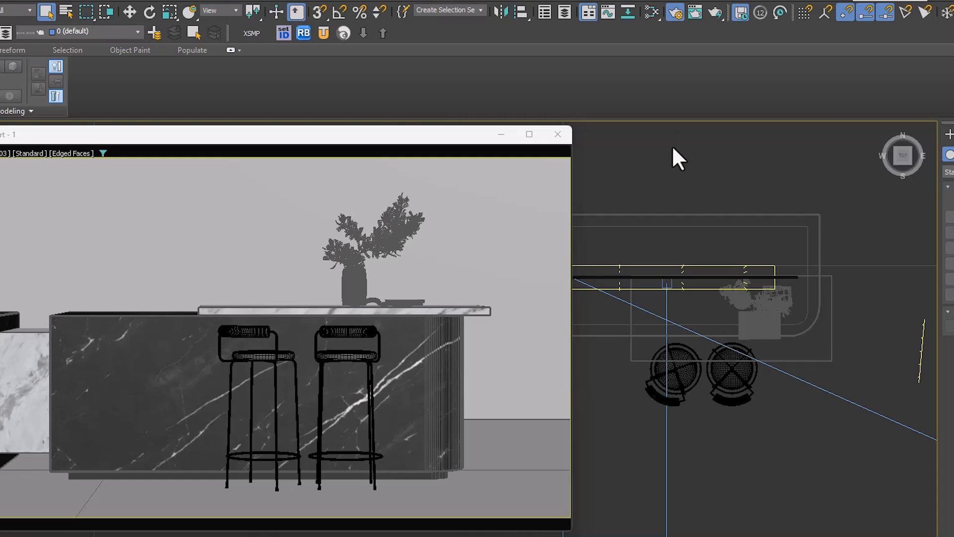
{"action": "key", "text": "F10"}
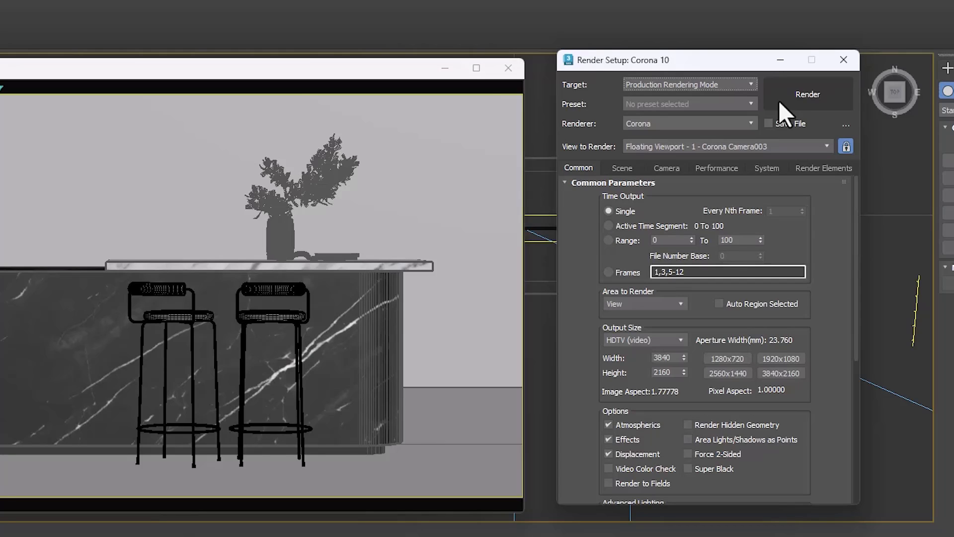
{"action": "left_click", "coordinate": [658, 129]}
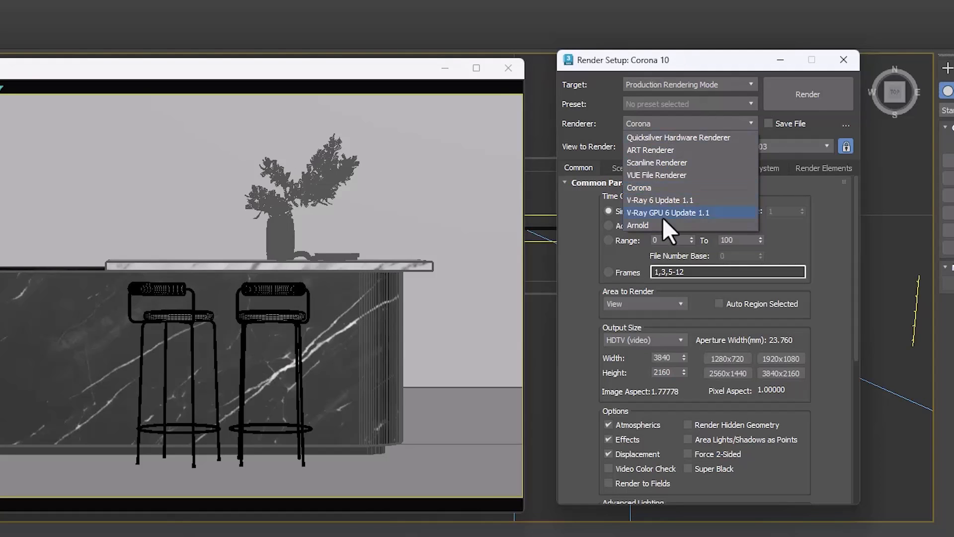
{"action": "left_click", "coordinate": [662, 120]}
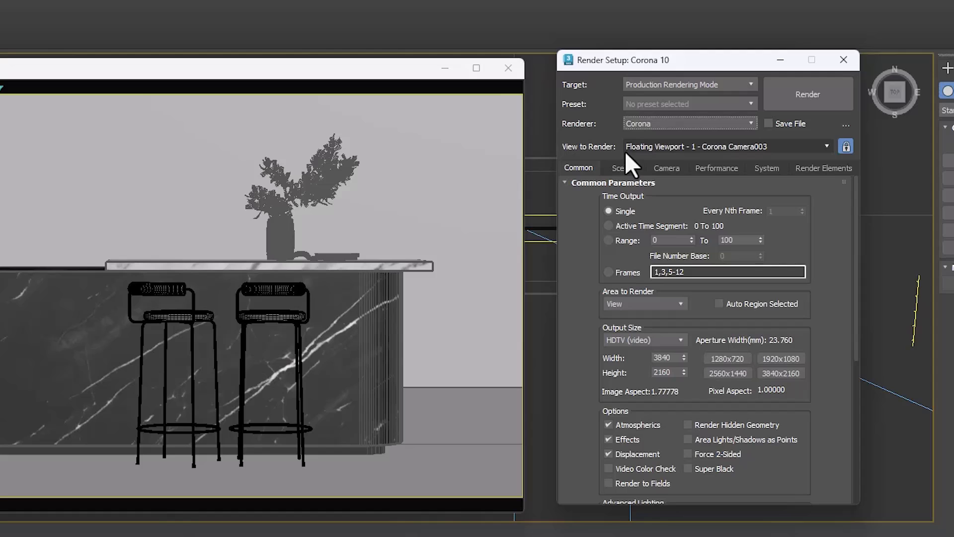
Step: Minimize the floating camera viewport, switch the main viewport to Perspective and check the choices for the view to render
{"action": "left_click", "coordinate": [743, 147]}
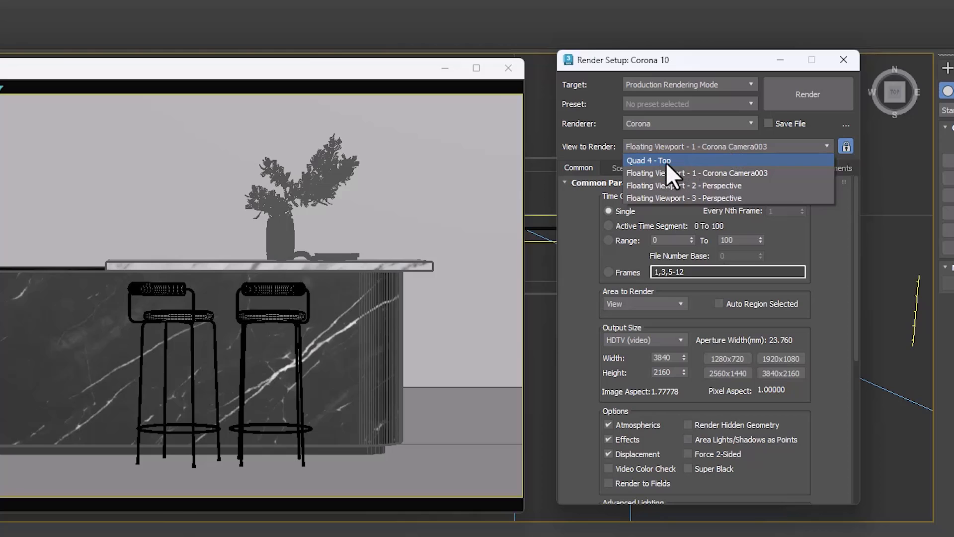
{"action": "left_click", "coordinate": [636, 56]}
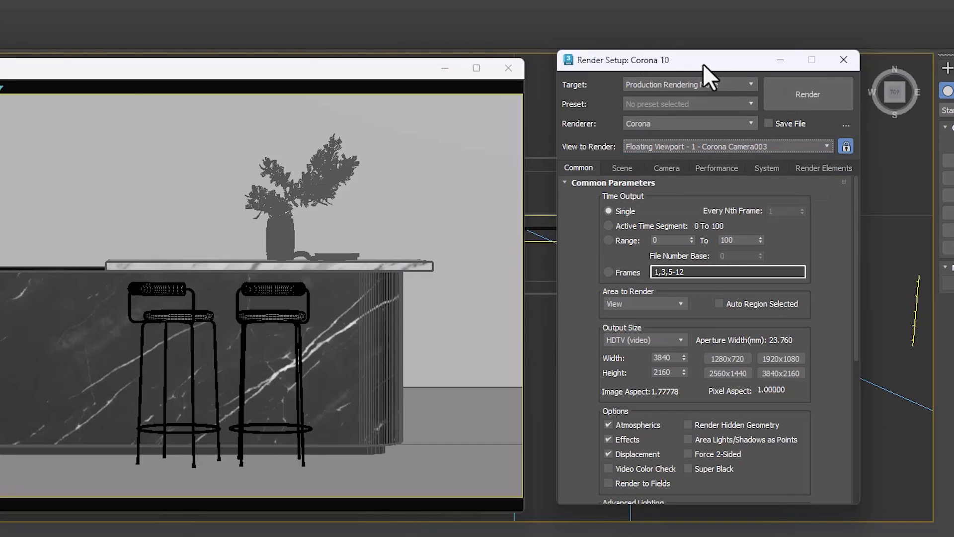
{"action": "left_click_drag", "start_coordinate": [702, 63], "coordinate": [800, 95]}
{"action": "left_click", "coordinate": [445, 68]}
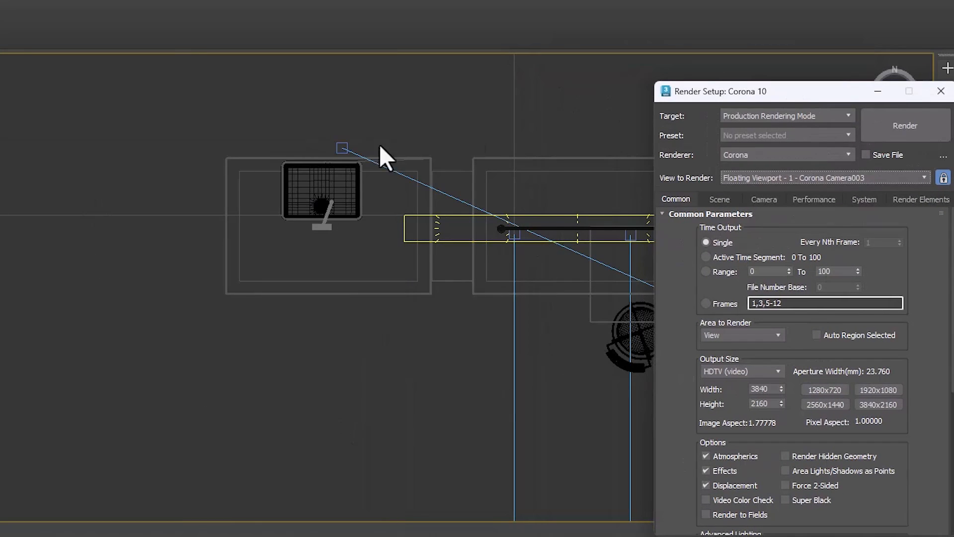
{"action": "middle_click_drag", "start_coordinate": [342, 322], "coordinate": [335, 326]}
{"action": "key", "text": "p"}
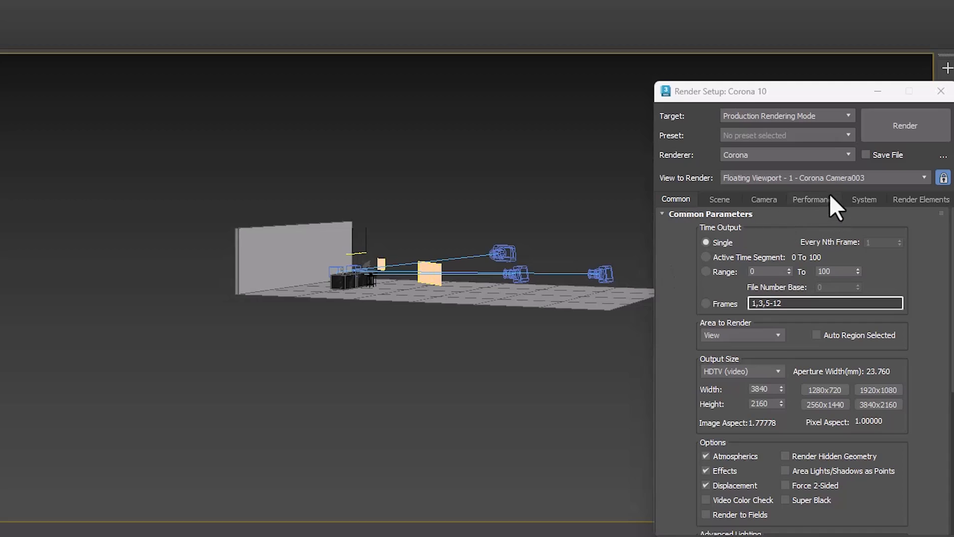
{"action": "left_click", "coordinate": [782, 178]}
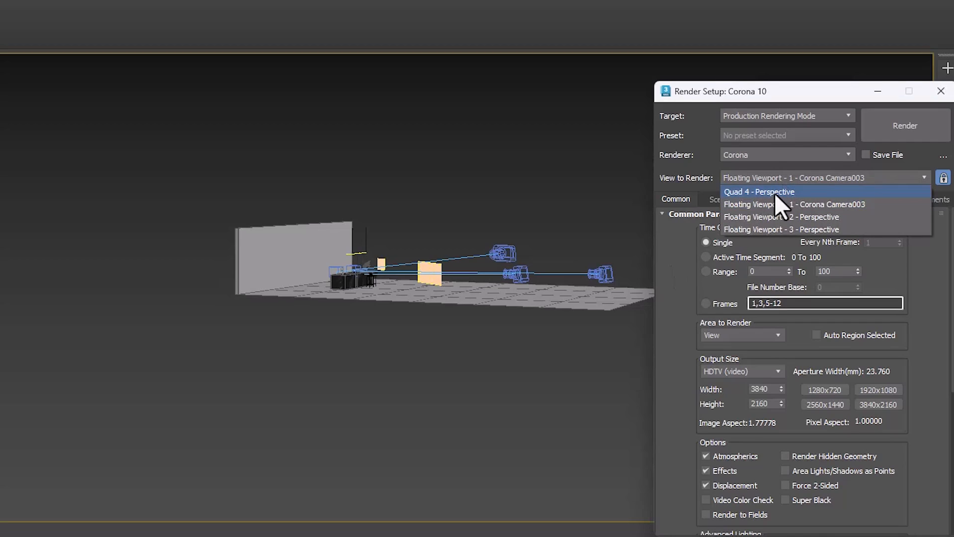
Step: Return the main viewport to the Top view and check the choices for the view to render again
{"action": "scroll", "coordinate": [493, 233], "scroll_direction": "down", "scroll_amount": 3}
{"action": "middle_click_drag", "start_coordinate": [492, 234], "coordinate": [487, 239]}
{"action": "key", "text": "t"}
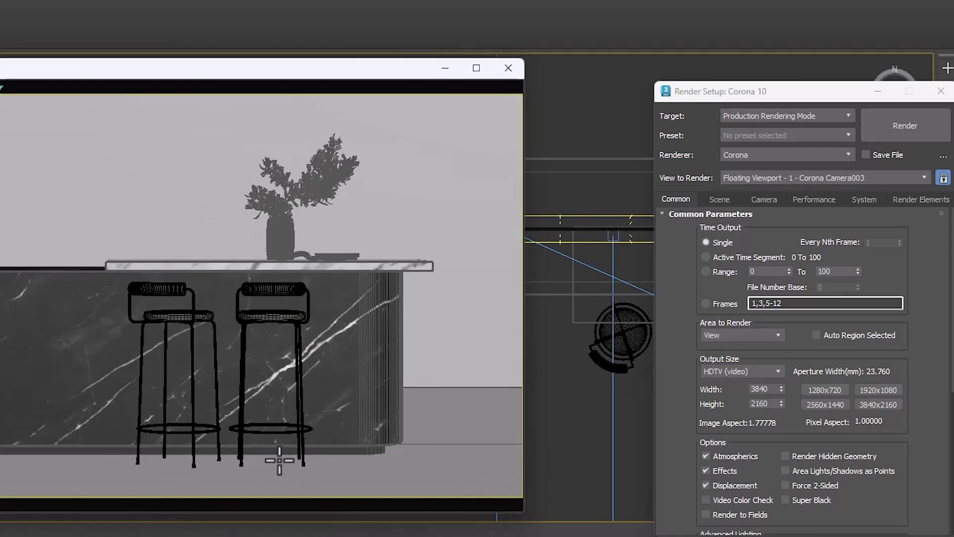
{"action": "left_click", "coordinate": [784, 179]}
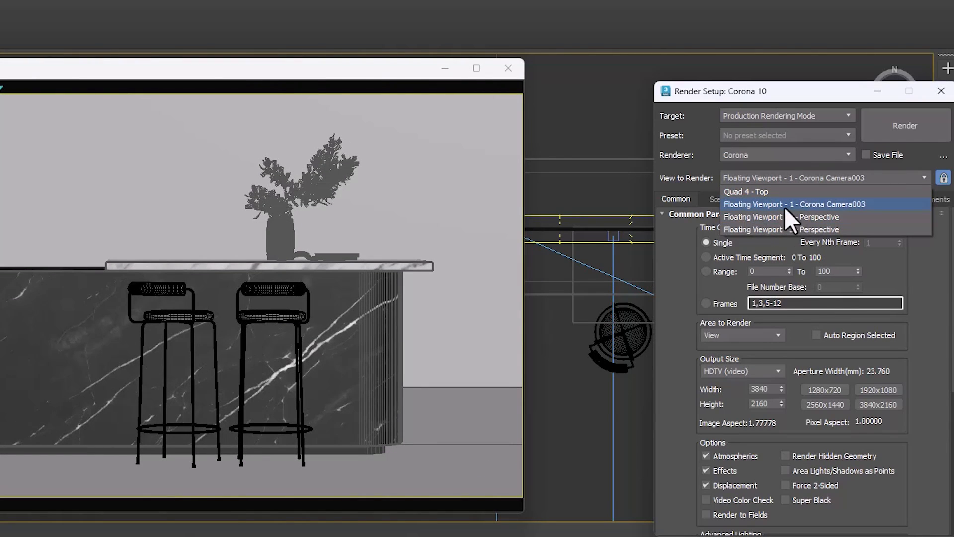
Step: Move the floating camera viewport aside and examine the main viewport's Float Viewport options
{"action": "left_click", "coordinate": [80, 70]}
{"action": "left_click_drag", "start_coordinate": [79, 70], "coordinate": [150, 82]}
{"action": "left_click", "coordinate": [46, 63]}
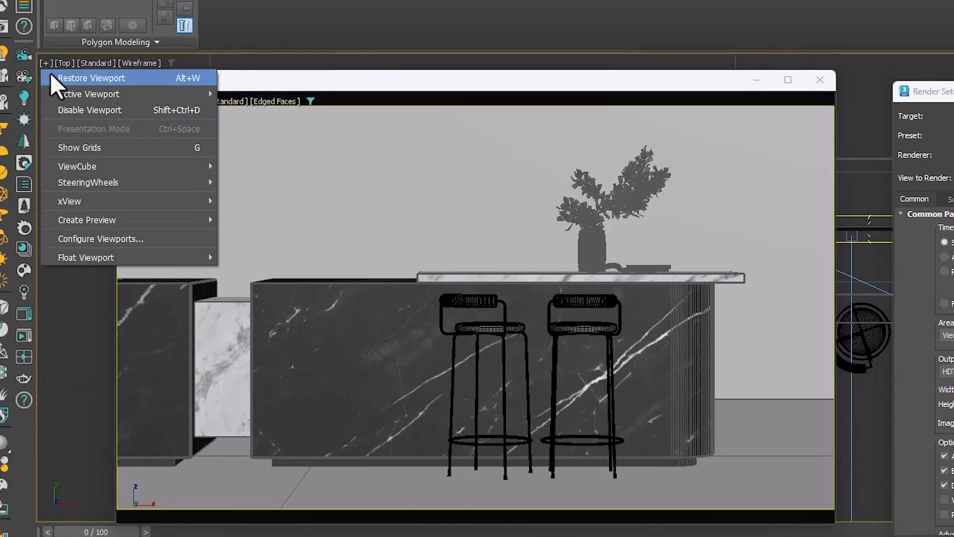
{"action": "mouse_move", "coordinate": [94, 259]}
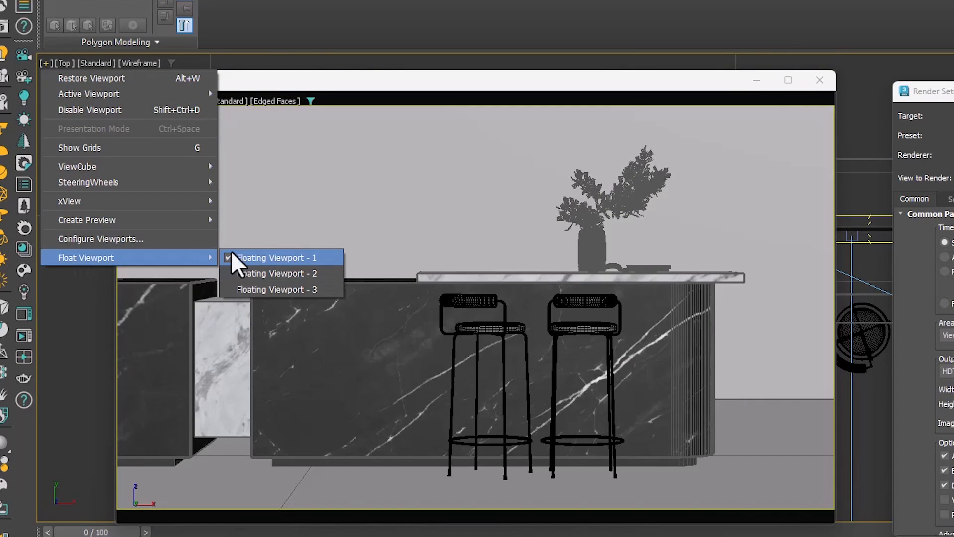
{"action": "left_click", "coordinate": [387, 83]}
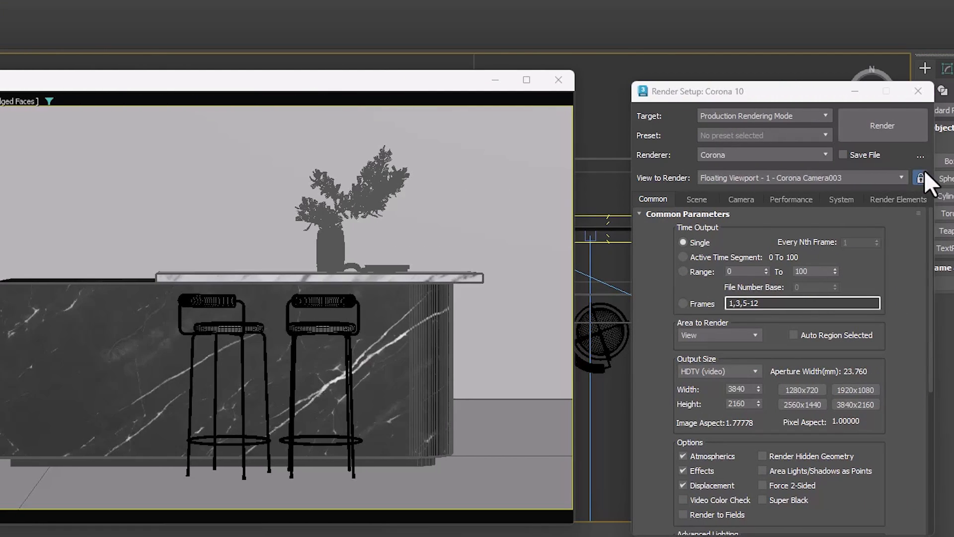
Step: Check the lock on the view to render and look through the Common Parameters down to Render Output
{"action": "left_click", "coordinate": [920, 178]}
{"action": "left_click_drag", "start_coordinate": [708, 100], "coordinate": [679, 82]}
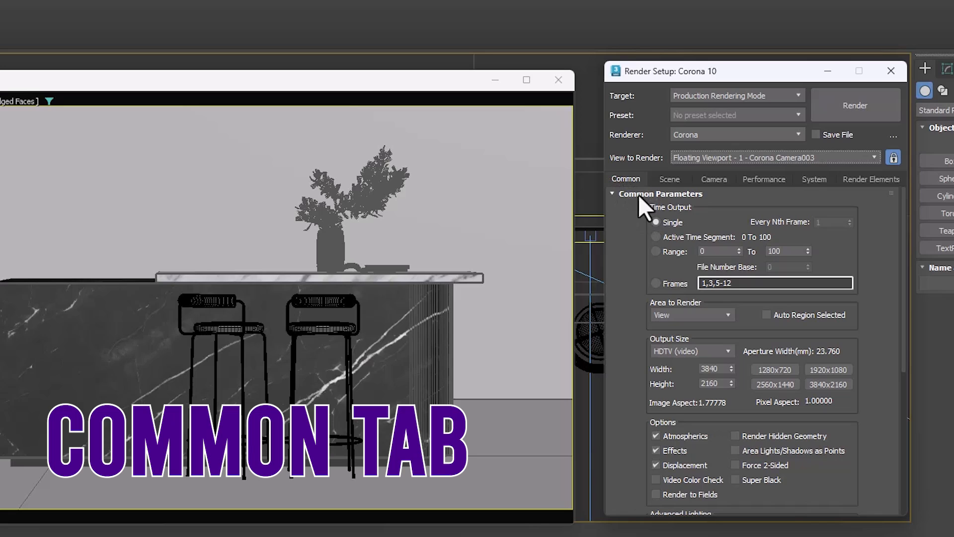
{"action": "left_click_drag", "start_coordinate": [639, 379], "coordinate": [645, 251]}
{"action": "left_click_drag", "start_coordinate": [646, 426], "coordinate": [627, 260]}
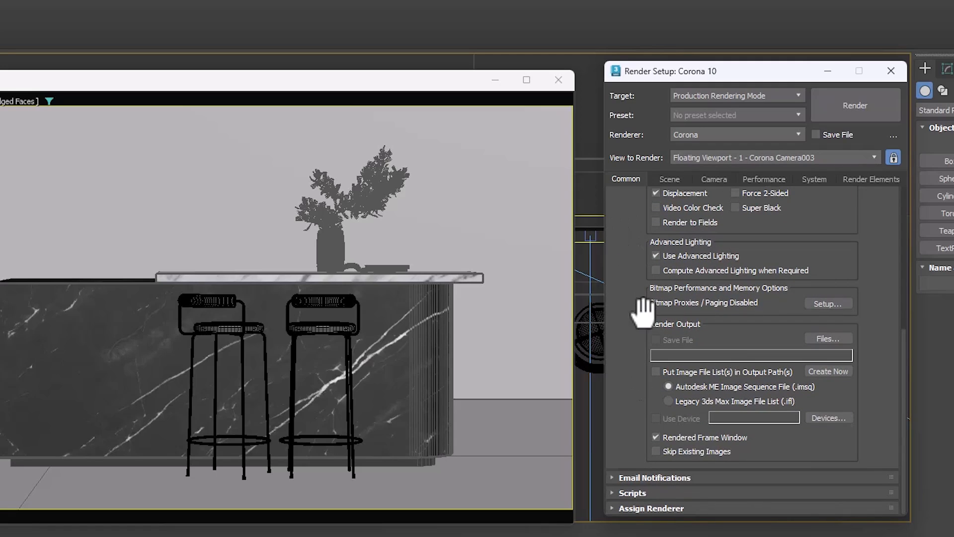
{"action": "left_click_drag", "start_coordinate": [881, 199], "coordinate": [889, 534]}
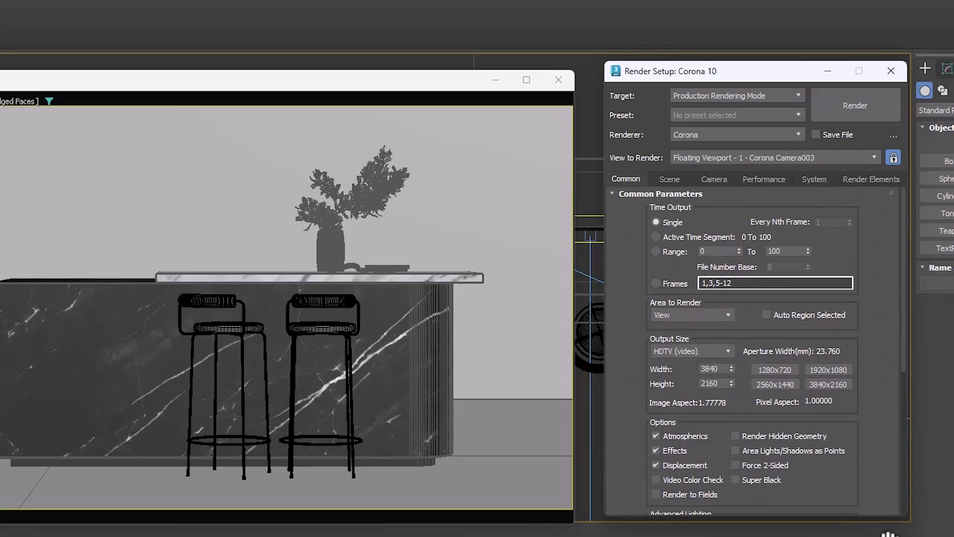
Step: Set the time output to Range with Every Nth Frame at 5, trying Active Time Segment first
{"action": "left_click", "coordinate": [656, 236]}
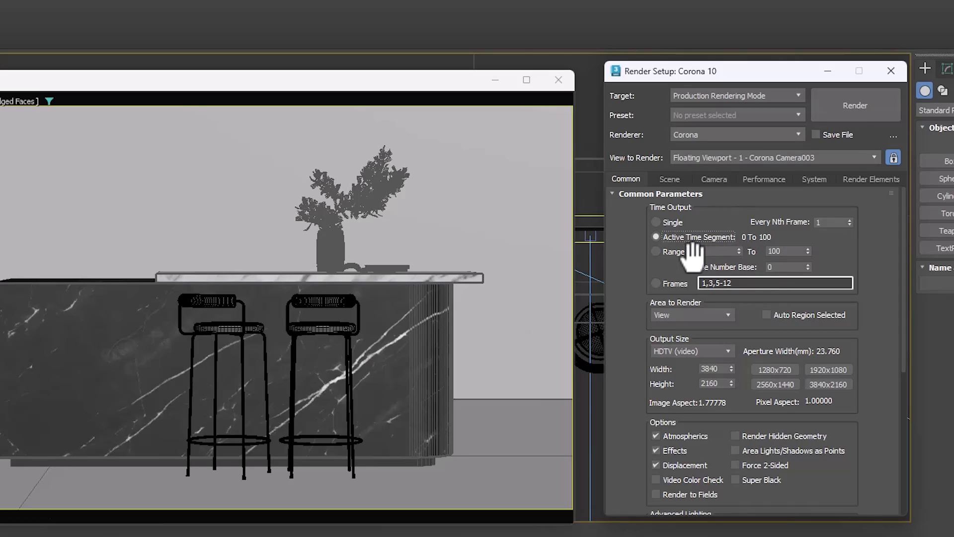
{"action": "left_click", "coordinate": [669, 252]}
{"action": "double_click", "coordinate": [822, 222]}
{"action": "type", "text": "5"}
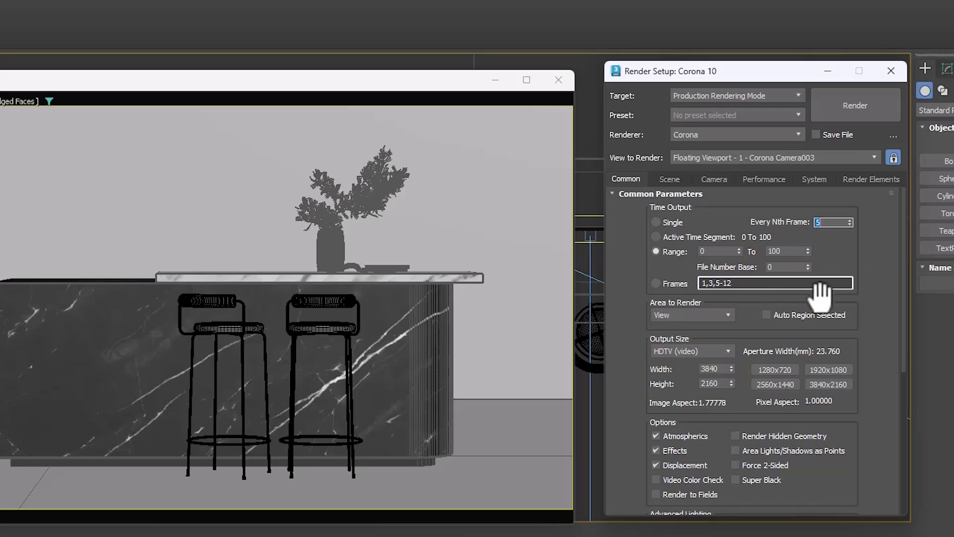
{"action": "left_click", "coordinate": [843, 246]}
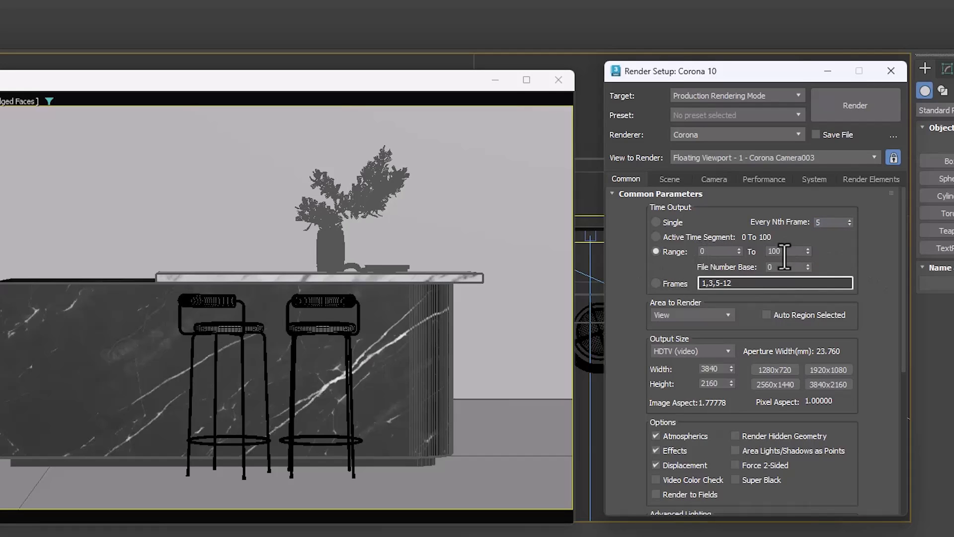
Step: Reset Every Nth Frame to 1 and set the time output to the specific frames 1,3,5-12
{"action": "right_click", "coordinate": [848, 223]}
{"action": "left_click", "coordinate": [663, 282]}
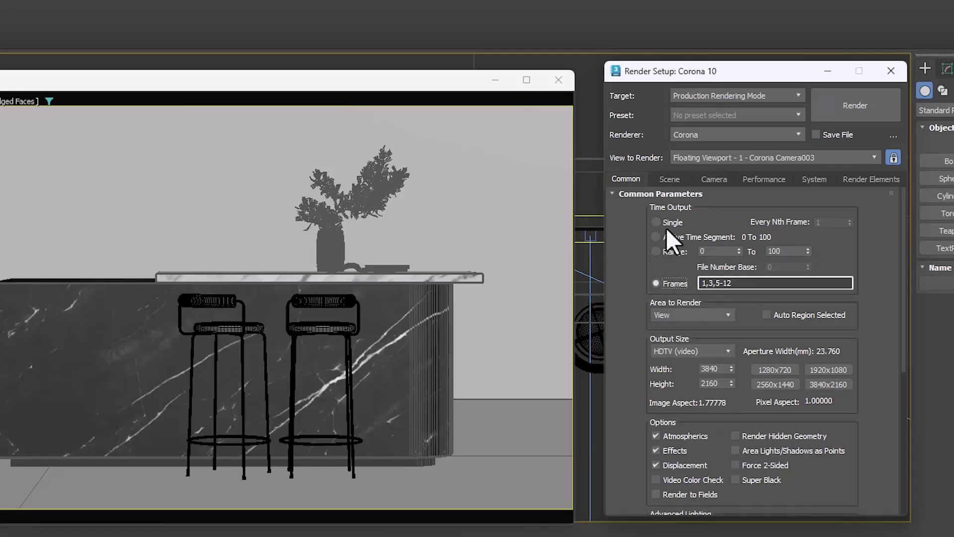
{"action": "left_click", "coordinate": [666, 251]}
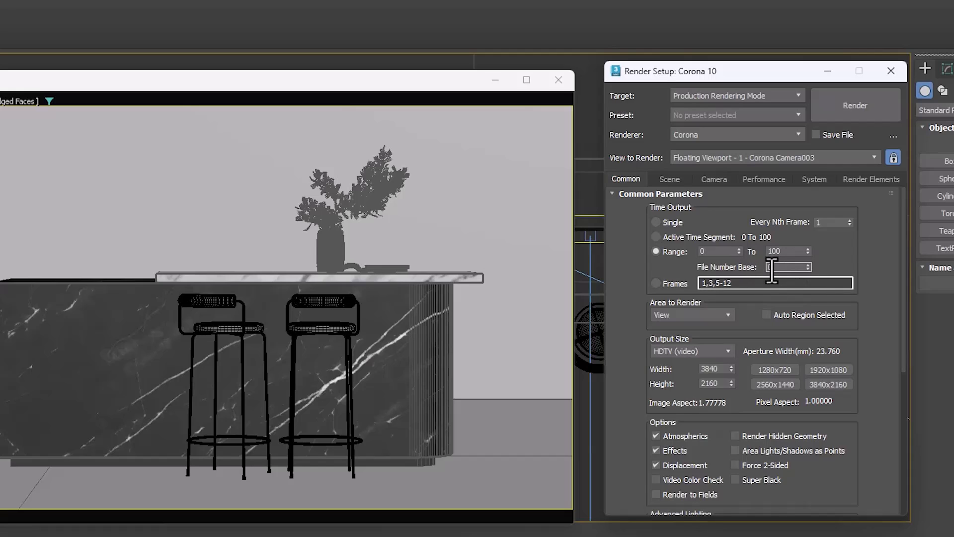
{"action": "left_click", "coordinate": [673, 284]}
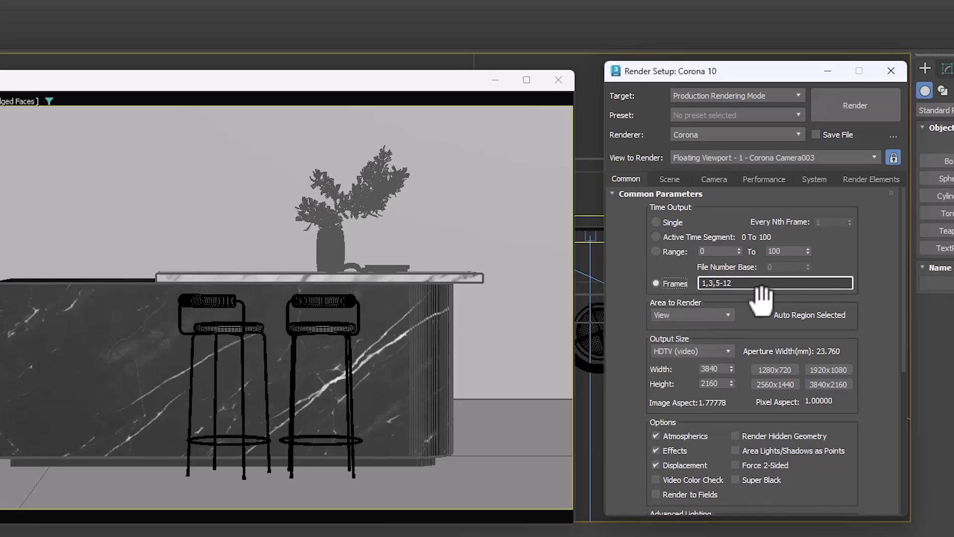
Step: Try the 2560x1440 and 1280x720 output sizes and set the output size to 1920x1080
{"action": "left_click_drag", "start_coordinate": [760, 293], "coordinate": [735, 215]}
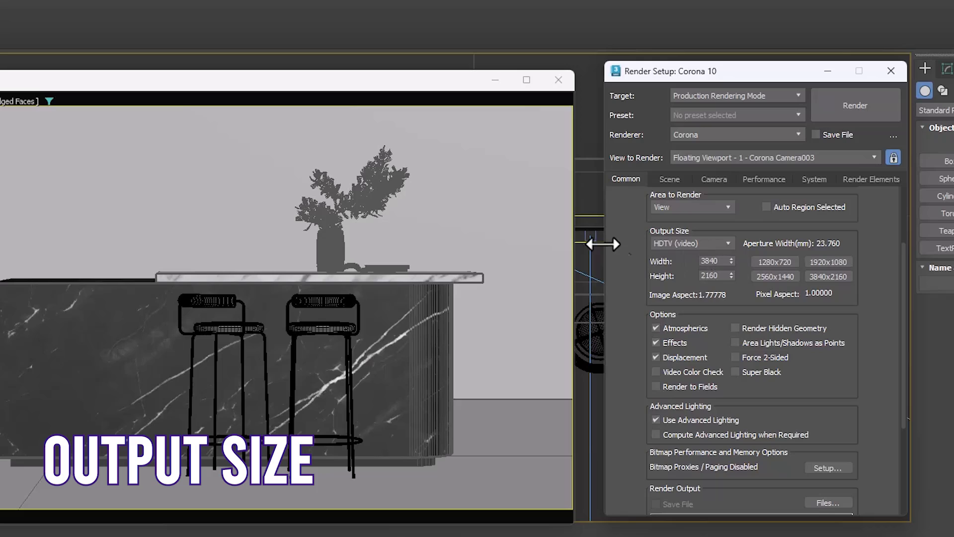
{"action": "left_click", "coordinate": [780, 274]}
{"action": "left_click", "coordinate": [775, 262]}
{"action": "left_click", "coordinate": [824, 261]}
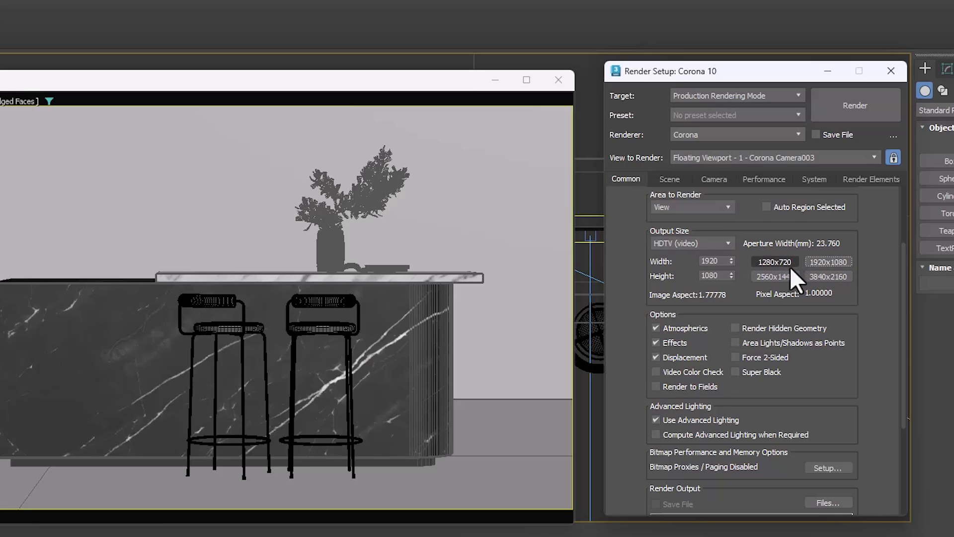
Step: Switch the output size to Custom and set the image aspect to 0.94
{"action": "left_click", "coordinate": [718, 244]}
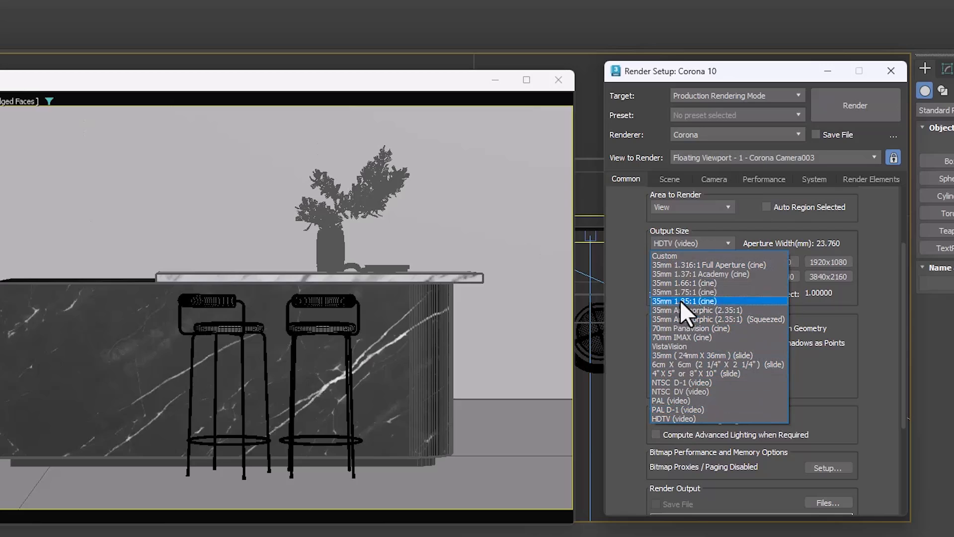
{"action": "left_click", "coordinate": [673, 255]}
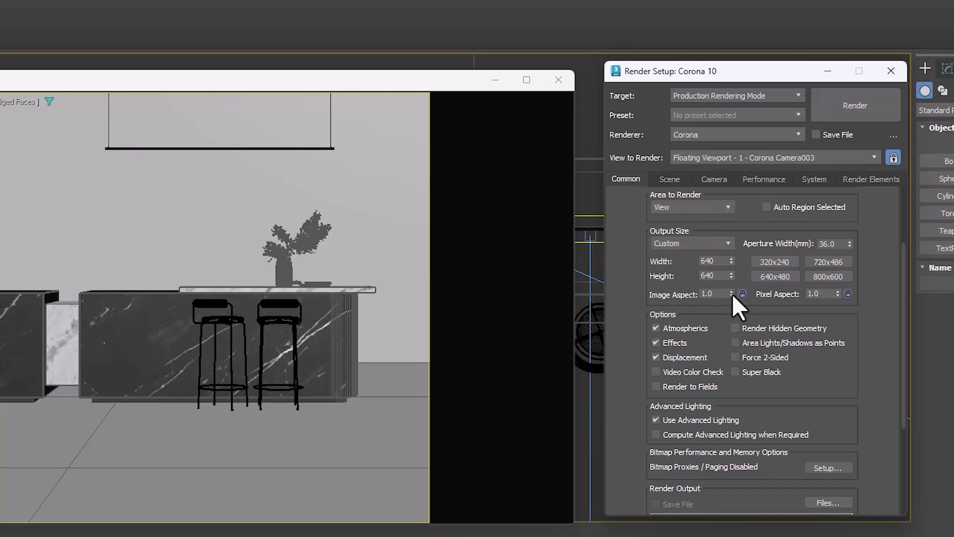
{"action": "mouse_move", "coordinate": [731, 292]}
{"action": "left_mouse_down"}
{"action": "mouse_move", "coordinate": [729, 246]}
{"action": "mouse_move", "coordinate": [735, 338]}
{"action": "mouse_move", "coordinate": [733, 296]}
{"action": "left_mouse_up"}
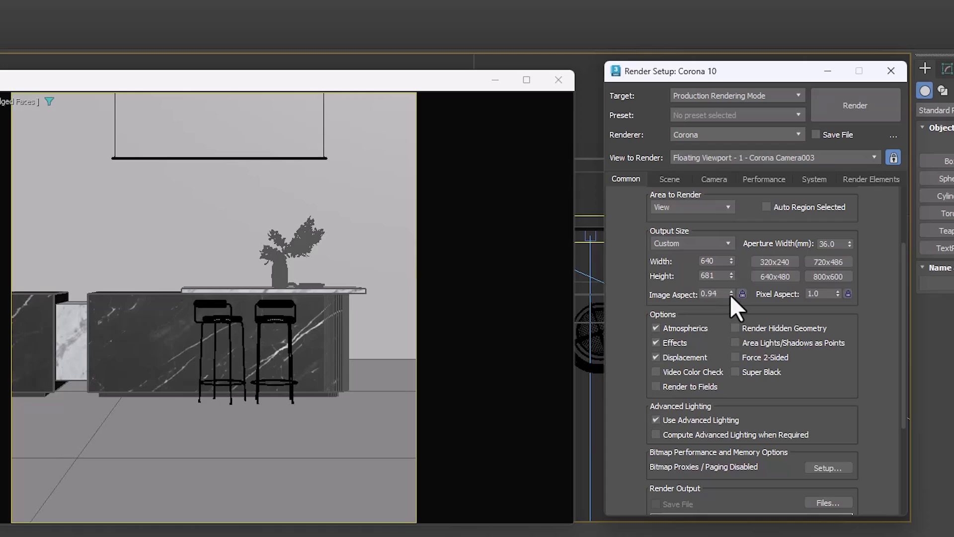
Step: Set the output size back to the HDTV (video) preset at 1280x720
{"action": "left_click", "coordinate": [707, 243]}
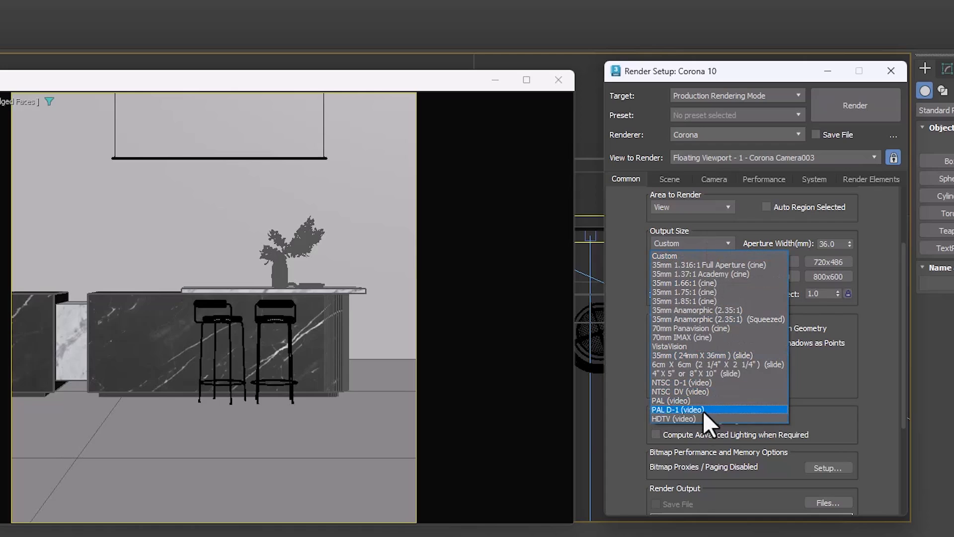
{"action": "left_click", "coordinate": [701, 418]}
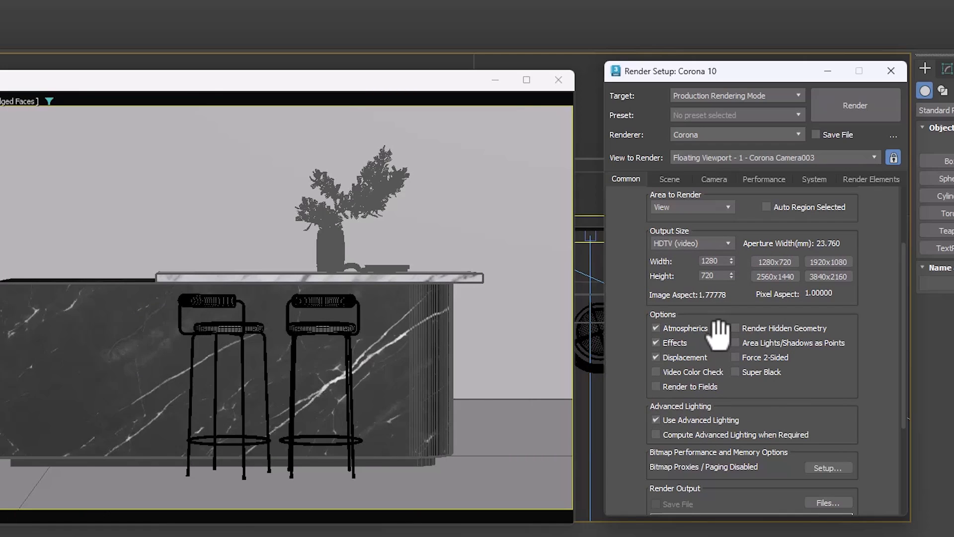
{"action": "left_click_drag", "start_coordinate": [727, 293], "coordinate": [728, 130]}
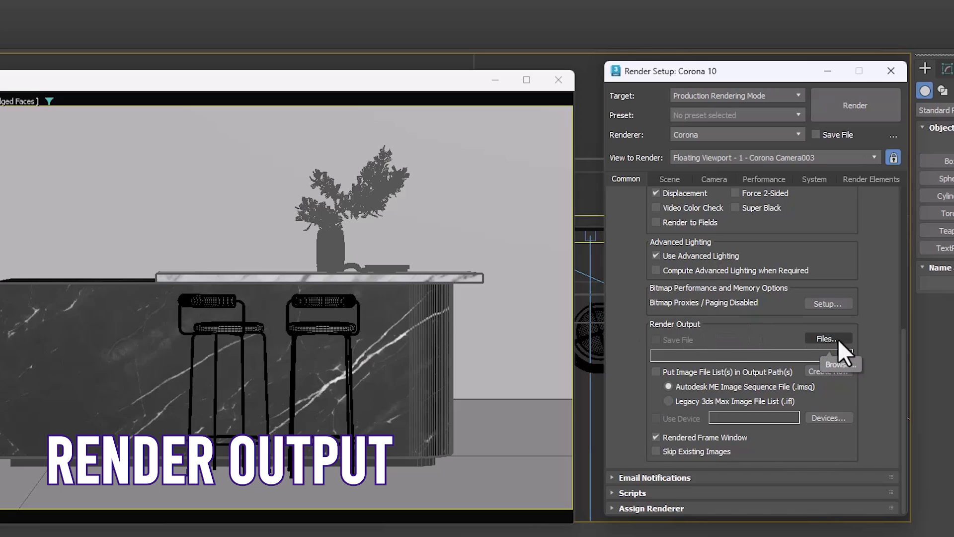
Step: Look at the render output file settings, cancel without choosing a file, and return to the start of the common parameters
{"action": "left_click", "coordinate": [829, 338]}
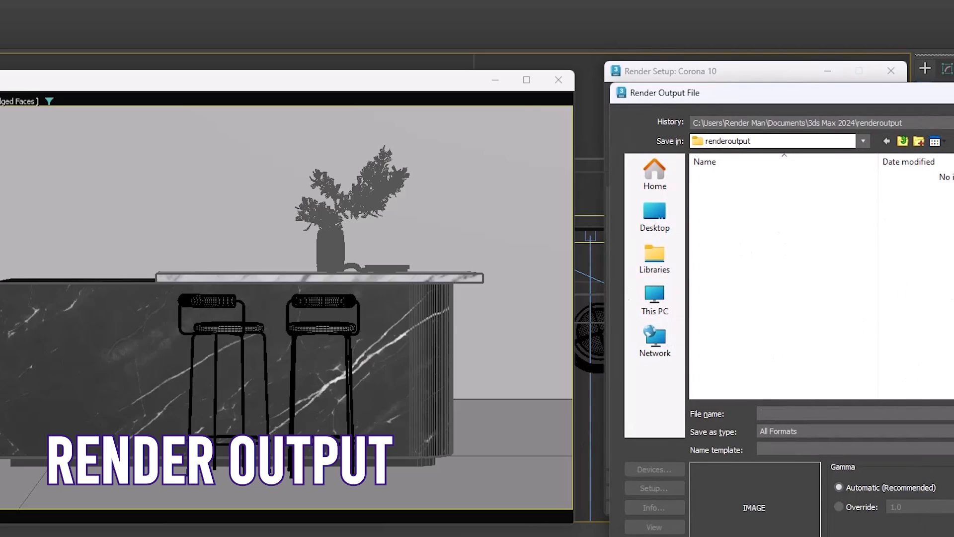
{"action": "key", "text": "Escape"}
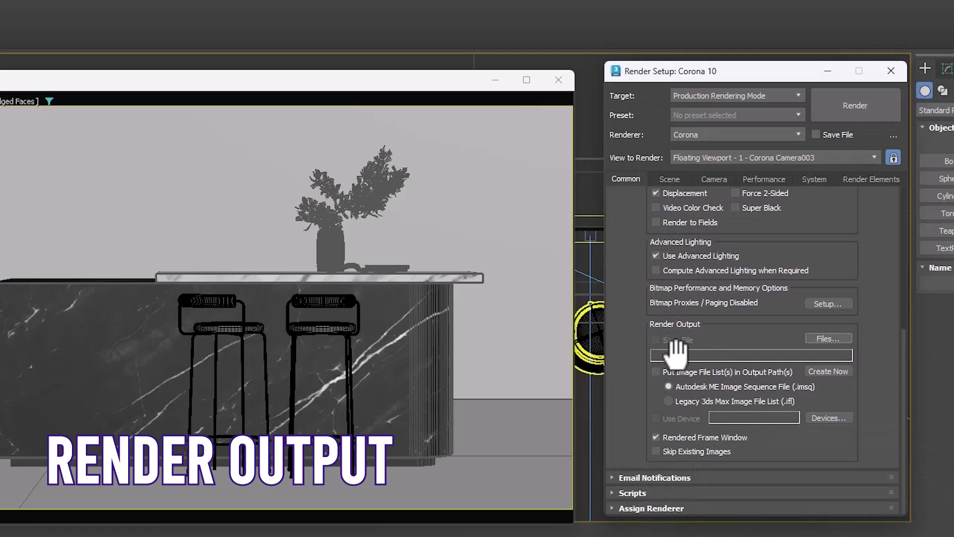
{"action": "left_click_drag", "start_coordinate": [735, 324], "coordinate": [740, 372]}
{"action": "left_click_drag", "start_coordinate": [838, 273], "coordinate": [833, 442]}
{"action": "left_click_drag", "start_coordinate": [654, 226], "coordinate": [651, 291]}
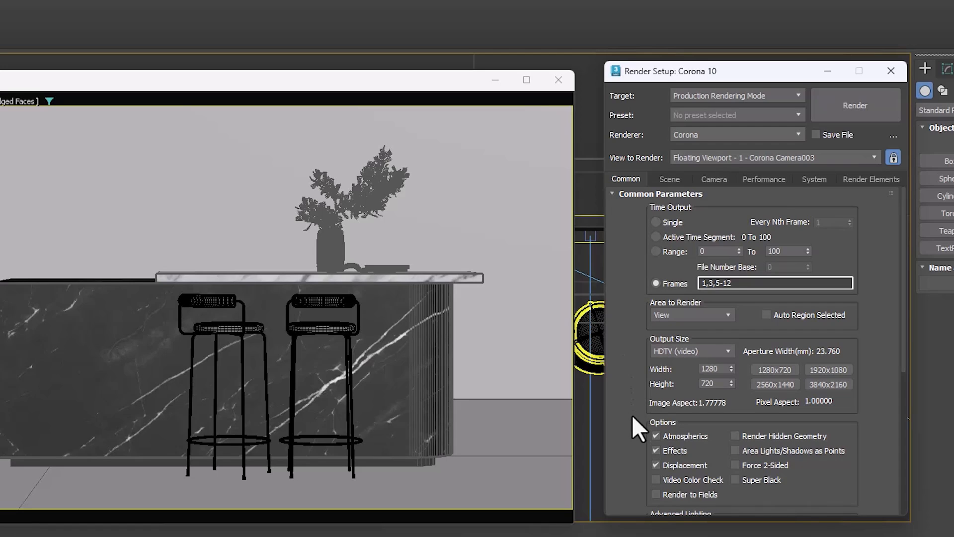
{"action": "mouse_move", "coordinate": [622, 412]}
{"action": "left_mouse_down"}
{"action": "mouse_move", "coordinate": [601, 215]}
{"action": "mouse_move", "coordinate": [616, 410]}
{"action": "left_mouse_up"}
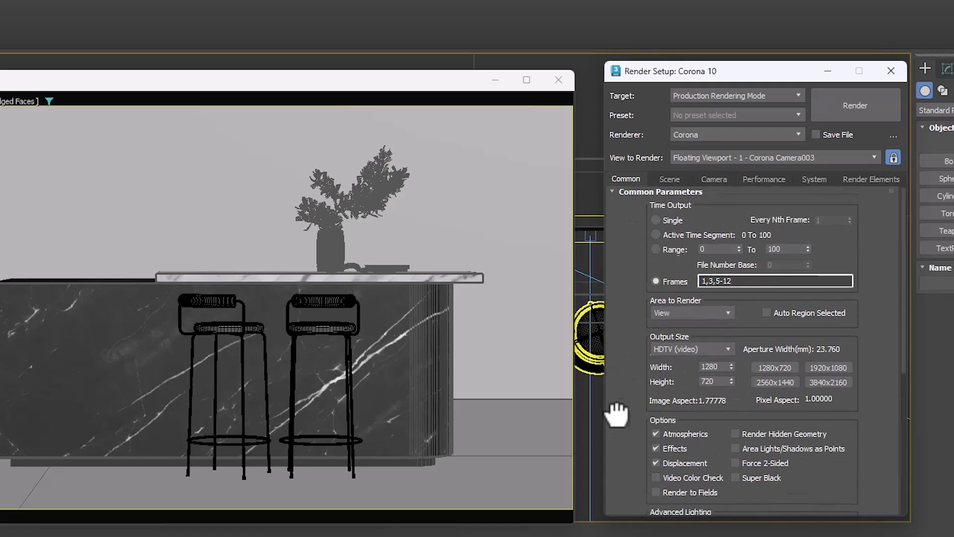
Step: Collapse the common parameters and check which production renderers can be assigned, keeping Corona
{"action": "left_click", "coordinate": [623, 194]}
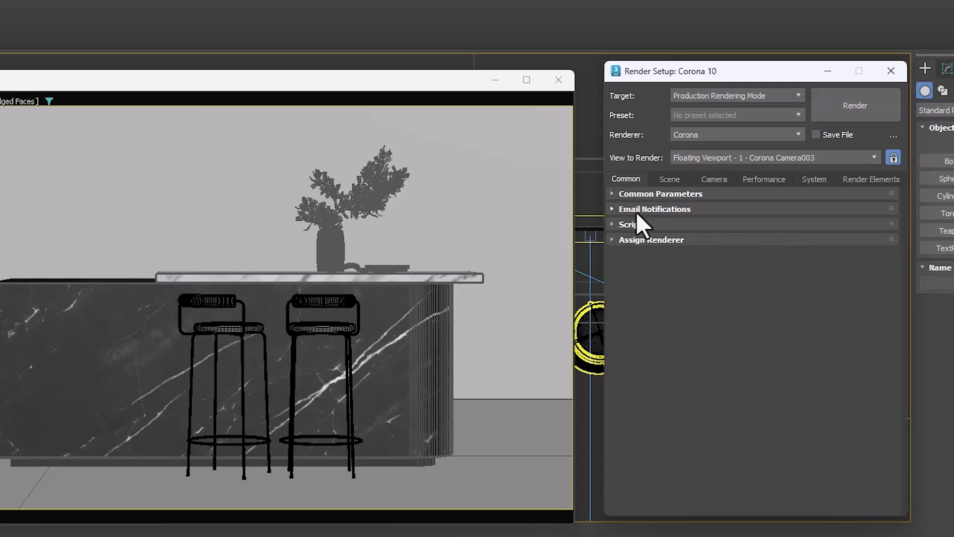
{"action": "left_click", "coordinate": [638, 240]}
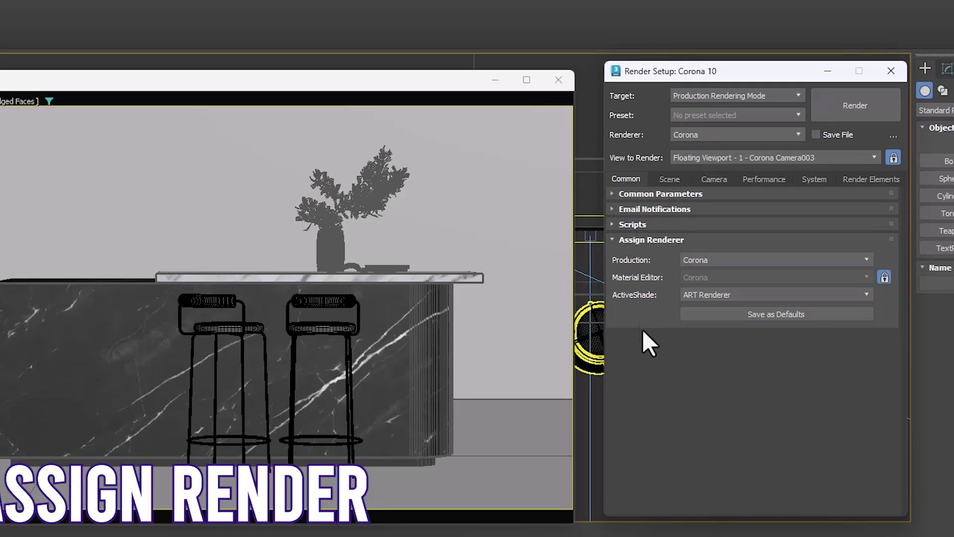
{"action": "left_click", "coordinate": [819, 259]}
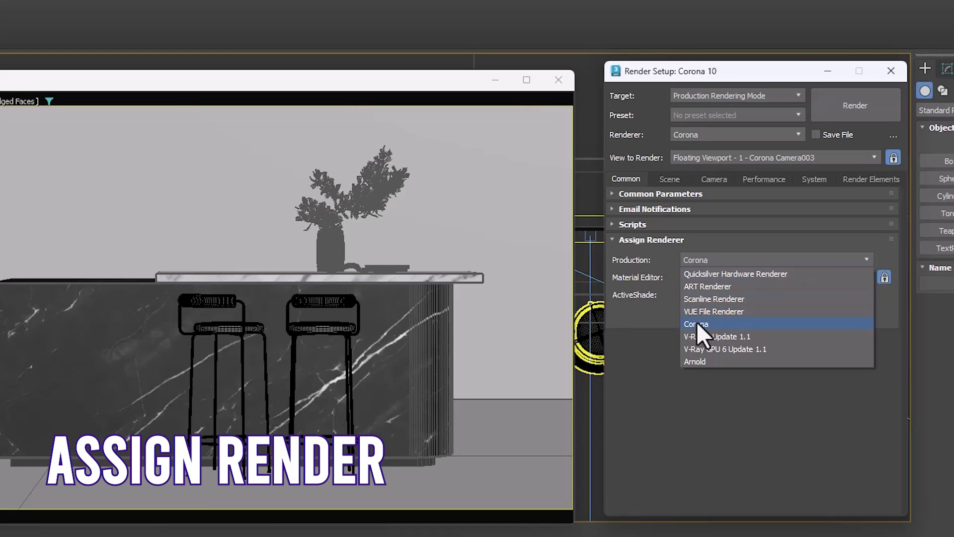
{"action": "left_click", "coordinate": [646, 407]}
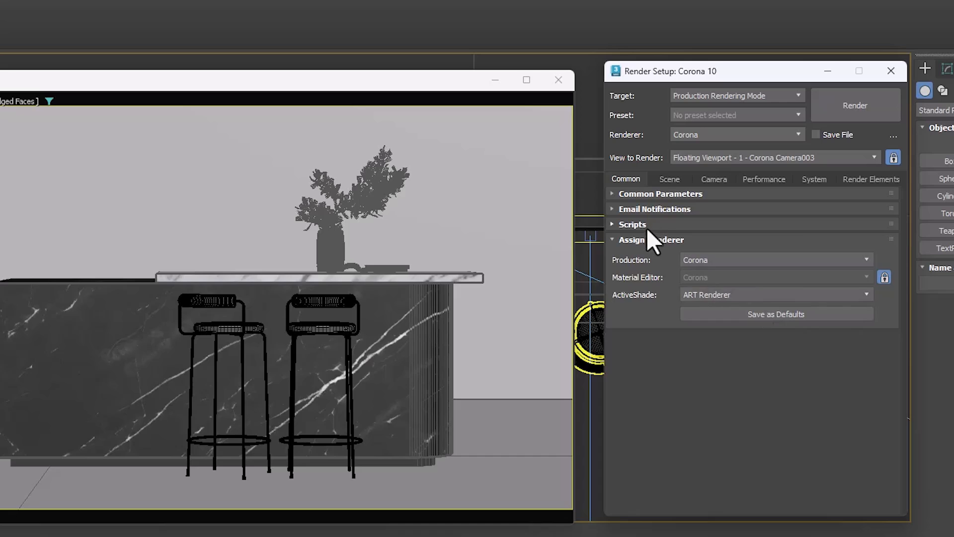
{"action": "left_click", "coordinate": [648, 241]}
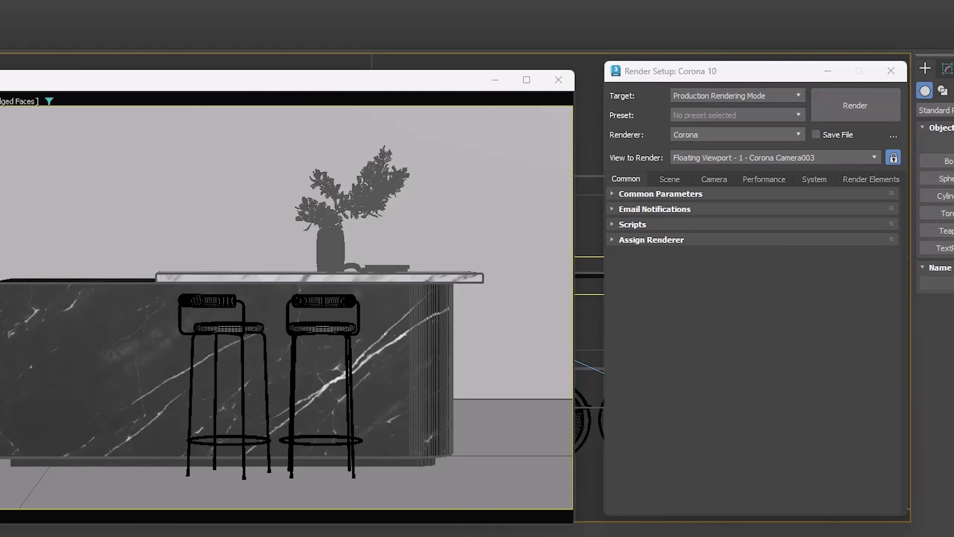
Step: Expand the scene's general settings, view the Corona frame buffer, and minimize it
{"action": "left_click", "coordinate": [668, 180]}
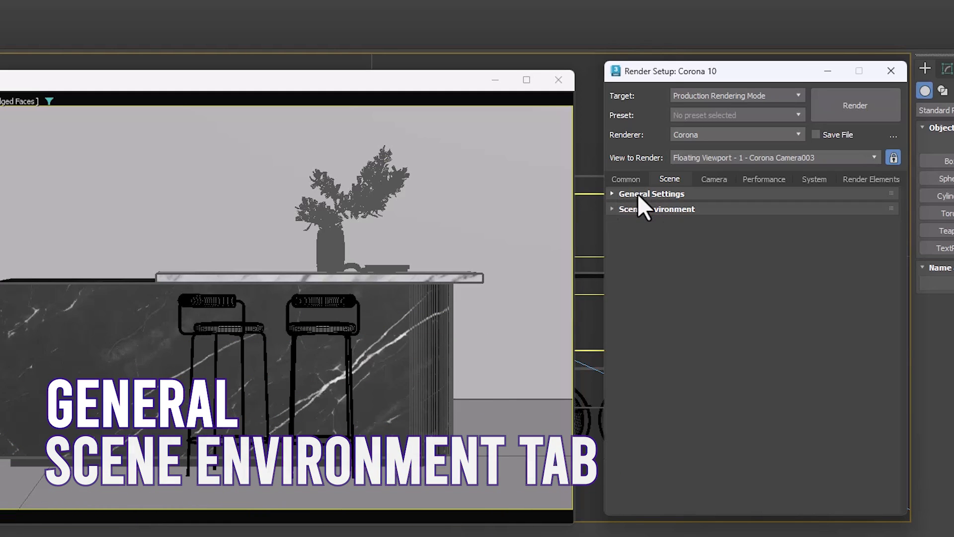
{"action": "left_click", "coordinate": [638, 194]}
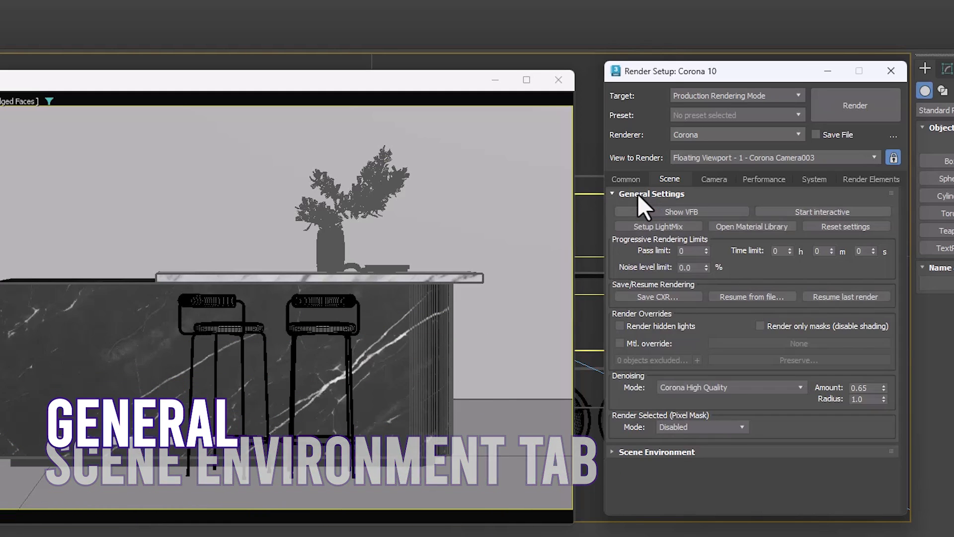
{"action": "left_click", "coordinate": [661, 210]}
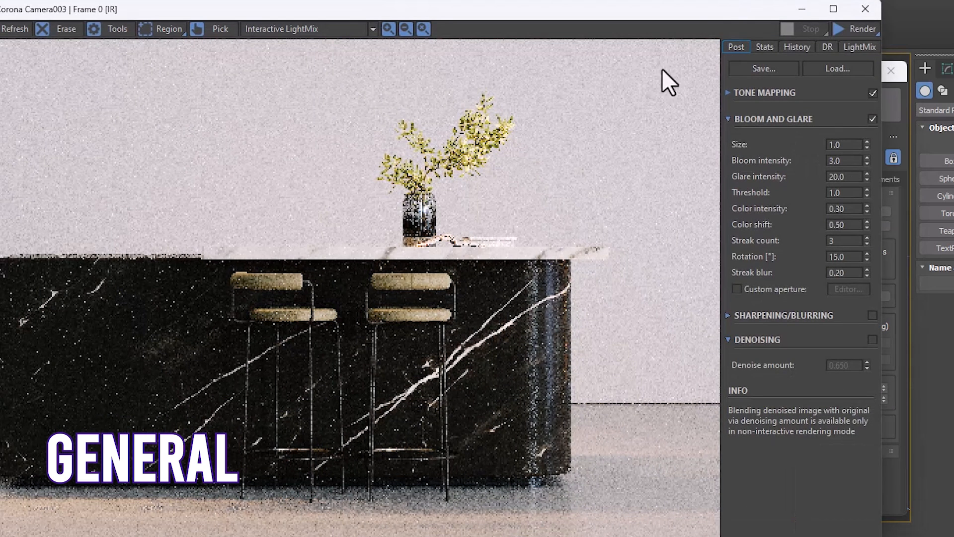
{"action": "left_click", "coordinate": [801, 9]}
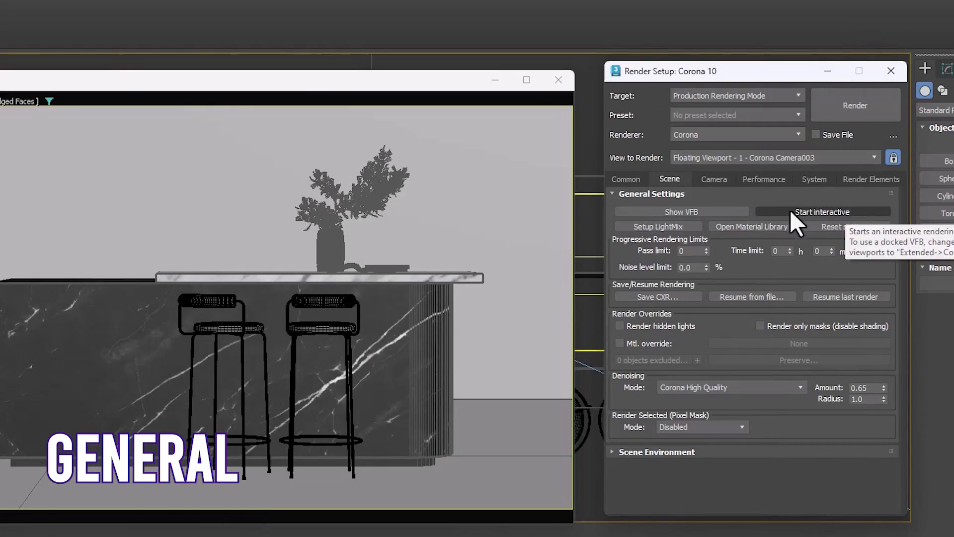
Step: Start interactive rendering of the kitchen camera from the general settings and stop it
{"action": "left_click", "coordinate": [812, 210]}
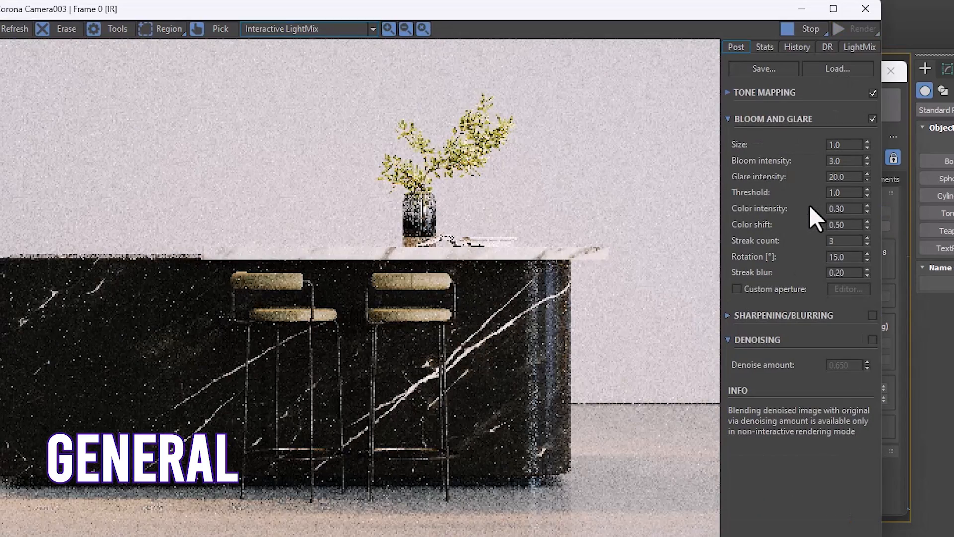
{"action": "left_click", "coordinate": [801, 29]}
{"action": "left_click", "coordinate": [850, 28]}
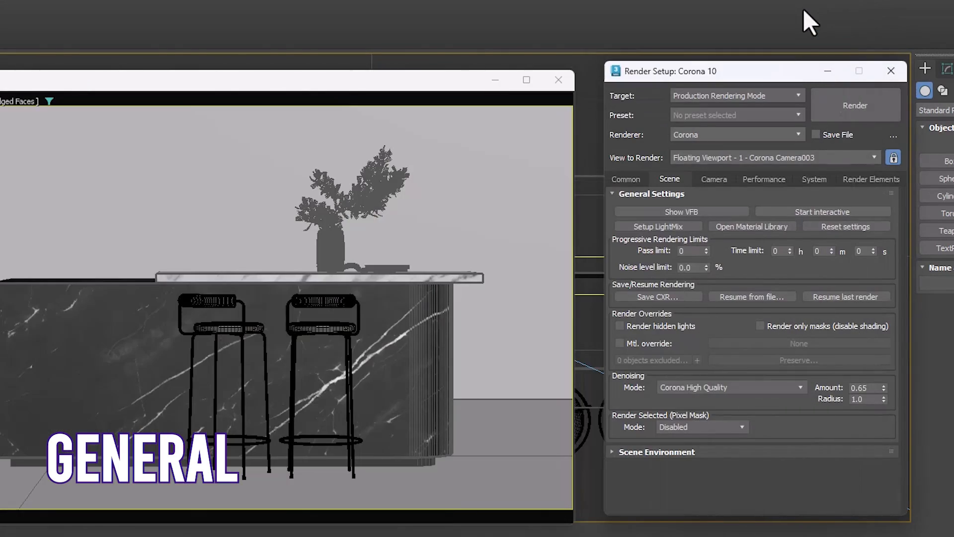
Step: Examine the interactive LightMix setup options for the kitchen scene and close them without generating layers
{"action": "left_click", "coordinate": [652, 226]}
{"action": "left_click_drag", "start_coordinate": [605, 151], "coordinate": [363, 146]}
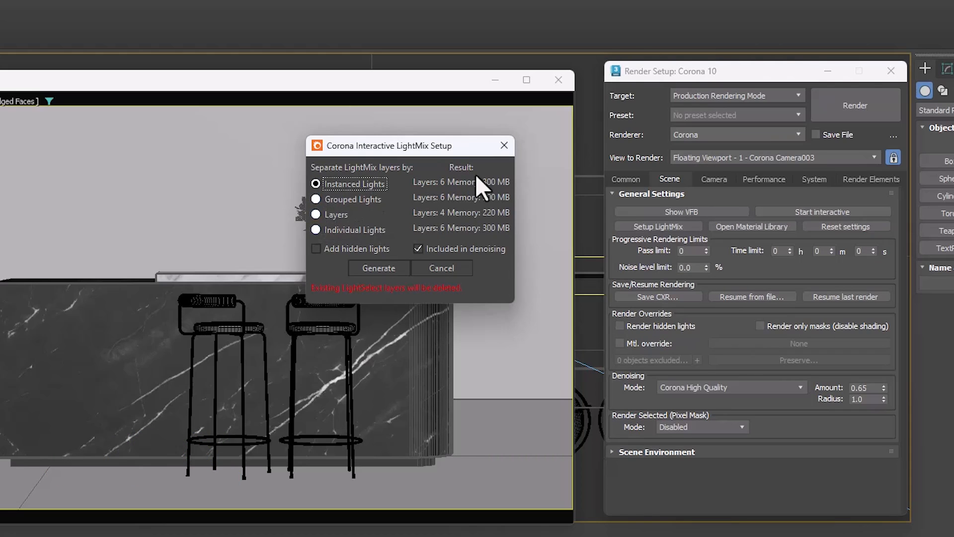
{"action": "left_click", "coordinate": [504, 145]}
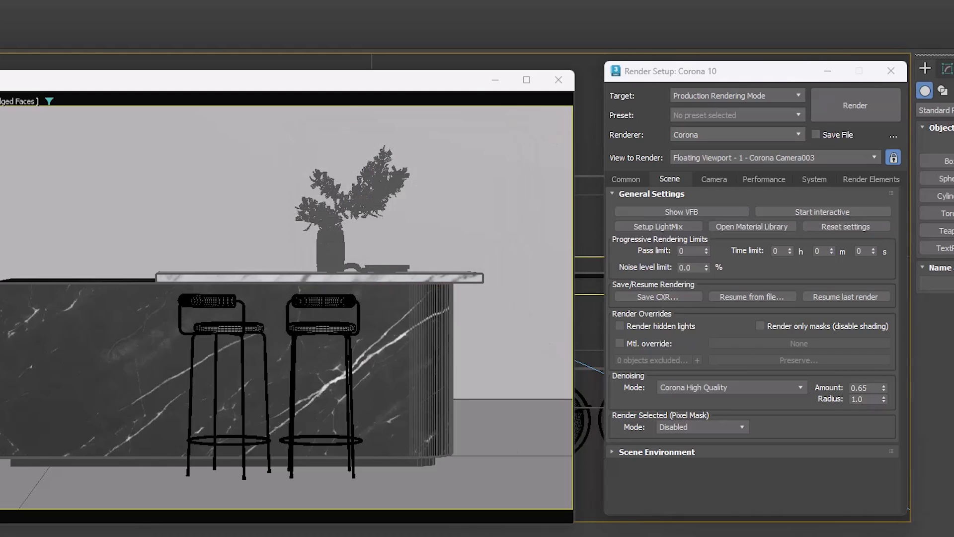
Step: Switch to the empty scene, create a sphere-shaped CoronaLight and clone it as an independent copy beside the original
{"action": "mouse_move", "coordinate": [426, 536]}
{"action": "left_click", "coordinate": [501, 532]}
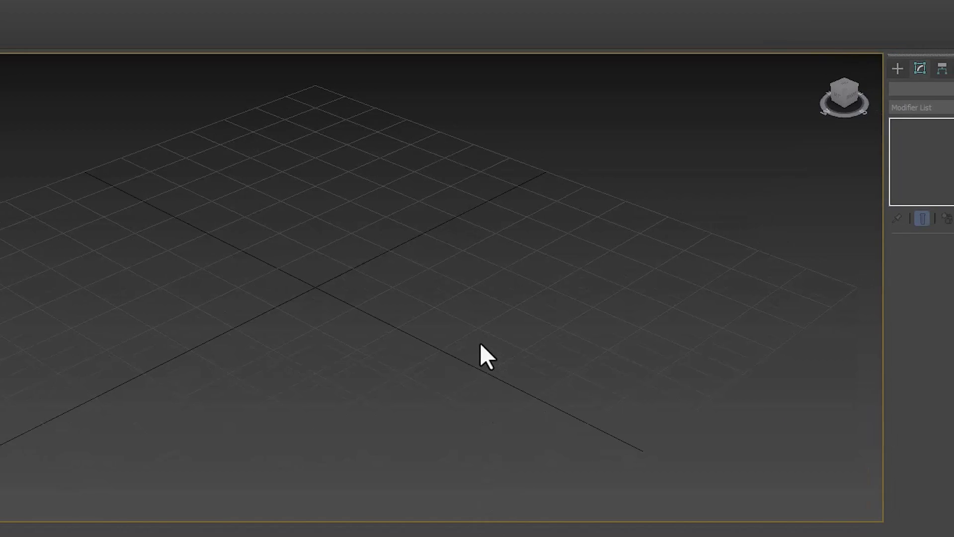
{"action": "left_click", "coordinate": [902, 67]}
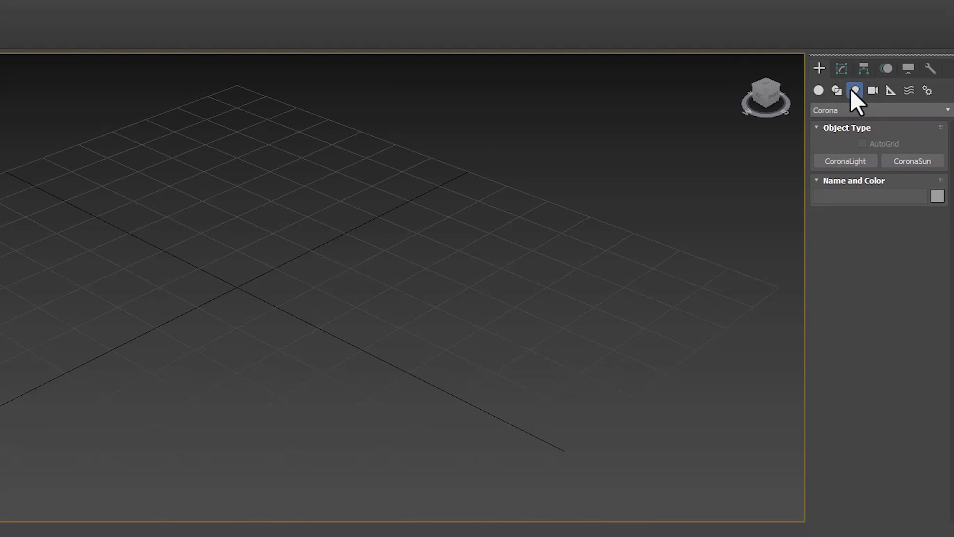
{"action": "left_click", "coordinate": [864, 160]}
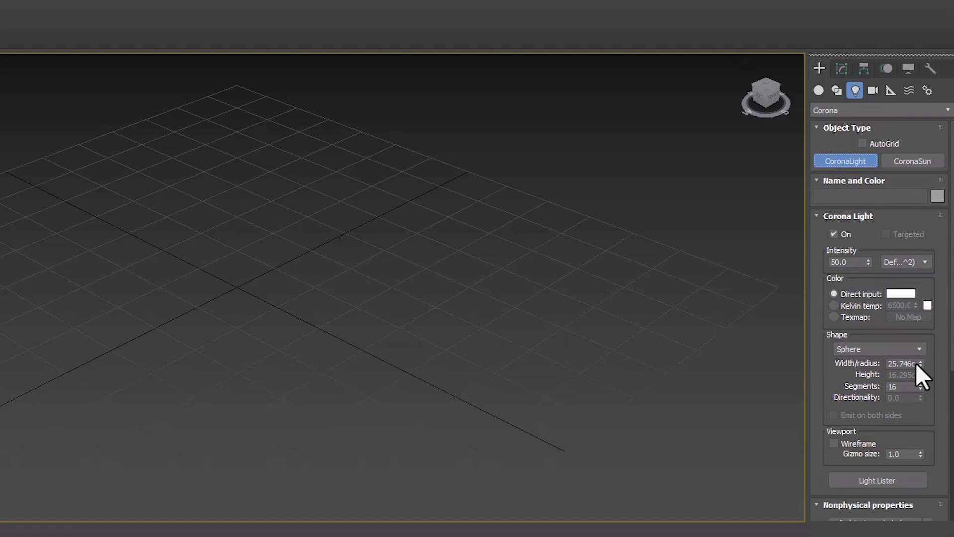
{"action": "mouse_move", "coordinate": [60, 214]}
{"action": "left_mouse_down"}
{"action": "mouse_move", "coordinate": [149, 166]}
{"action": "mouse_move", "coordinate": [133, 188]}
{"action": "mouse_move", "coordinate": [308, 117]}
{"action": "left_mouse_up"}
{"action": "right_click", "coordinate": [189, 195]}
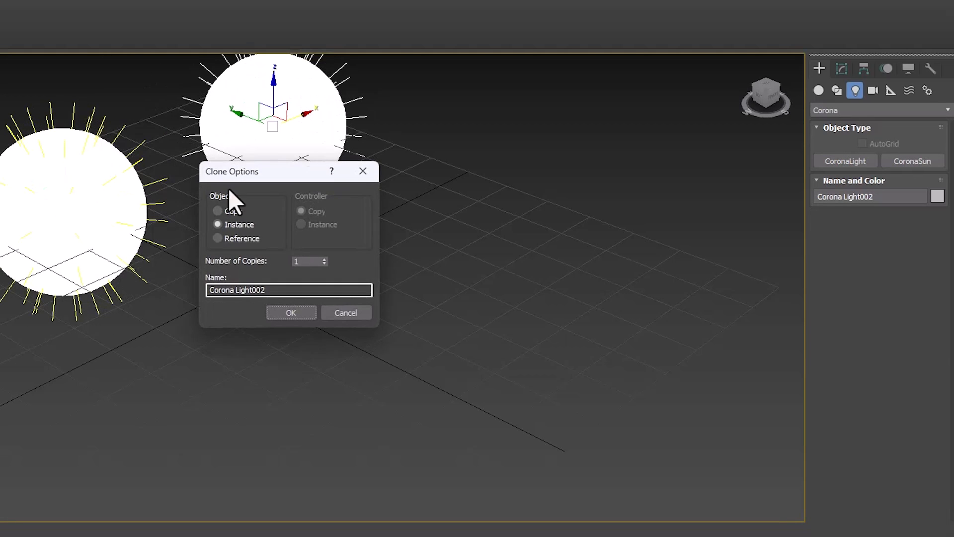
{"action": "left_click", "coordinate": [234, 208]}
{"action": "left_click", "coordinate": [288, 313]}
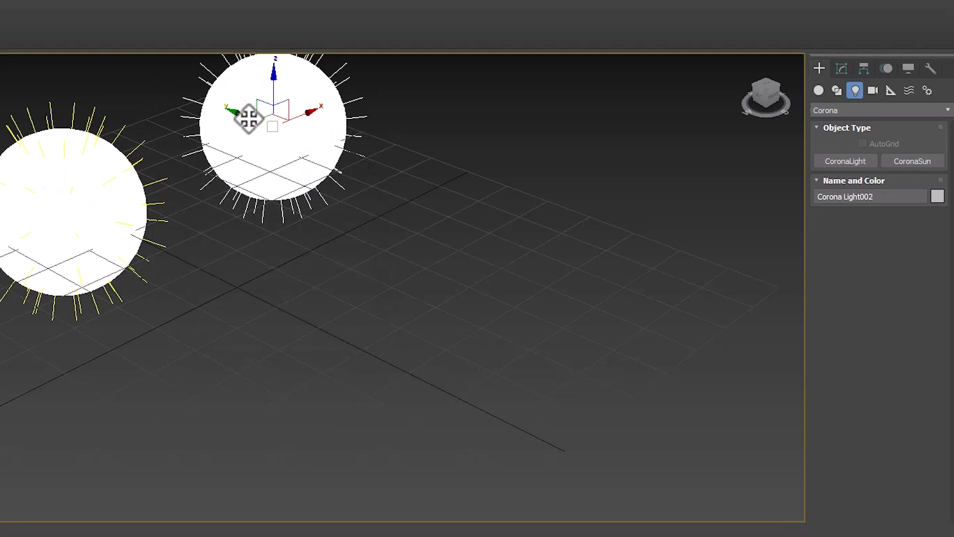
Step: Enlarge the copied light's radius to about 23.9 cm, clone it as an instance beside it, and deselect the lights
{"action": "left_click", "coordinate": [847, 70]}
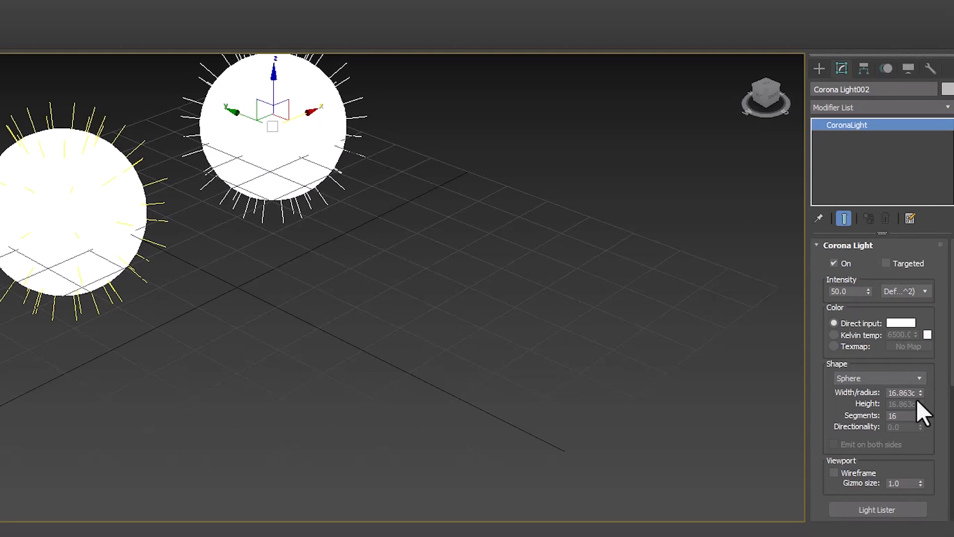
{"action": "left_click_drag", "start_coordinate": [919, 392], "coordinate": [920, 365]}
{"action": "left_click_drag", "start_coordinate": [308, 107], "coordinate": [520, 252]}
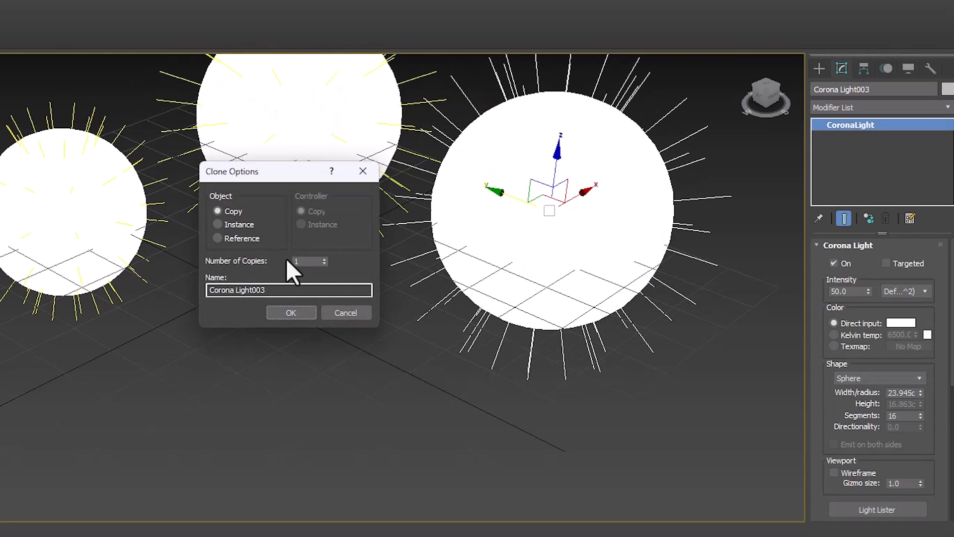
{"action": "left_click", "coordinate": [284, 316]}
{"action": "middle_click_drag", "start_coordinate": [365, 280], "coordinate": [353, 368]}
{"action": "scroll", "coordinate": [350, 368], "scroll_direction": "up", "scroll_amount": 3}
{"action": "left_click", "coordinate": [277, 407]}
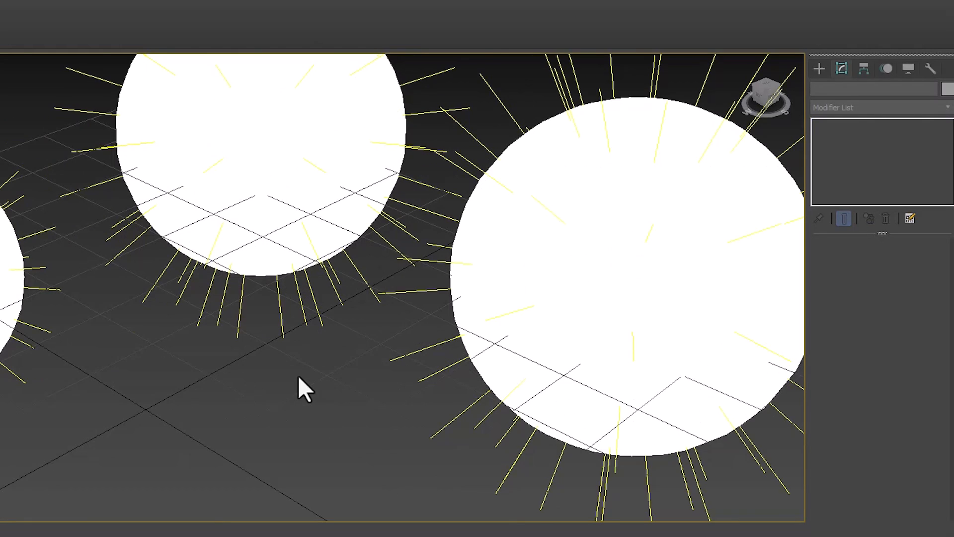
Step: Generate LightMix layers separated by instanced lights and start an interactive rendering
{"action": "key", "text": "F10"}
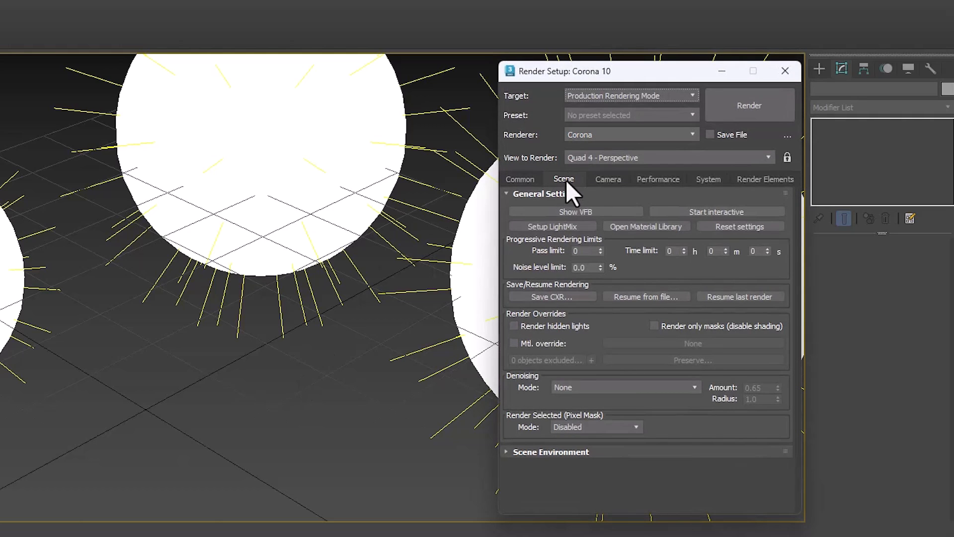
{"action": "left_click", "coordinate": [541, 225]}
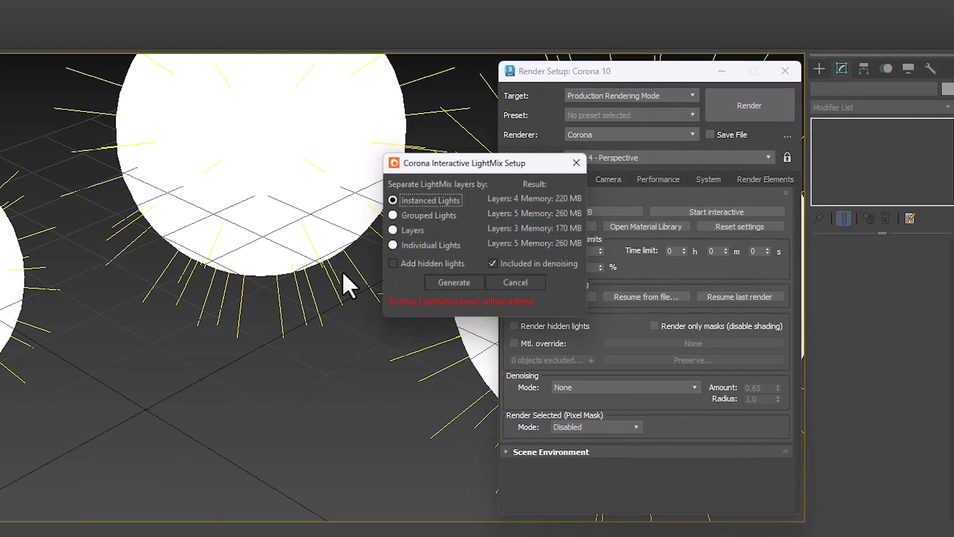
{"action": "left_click", "coordinate": [460, 287]}
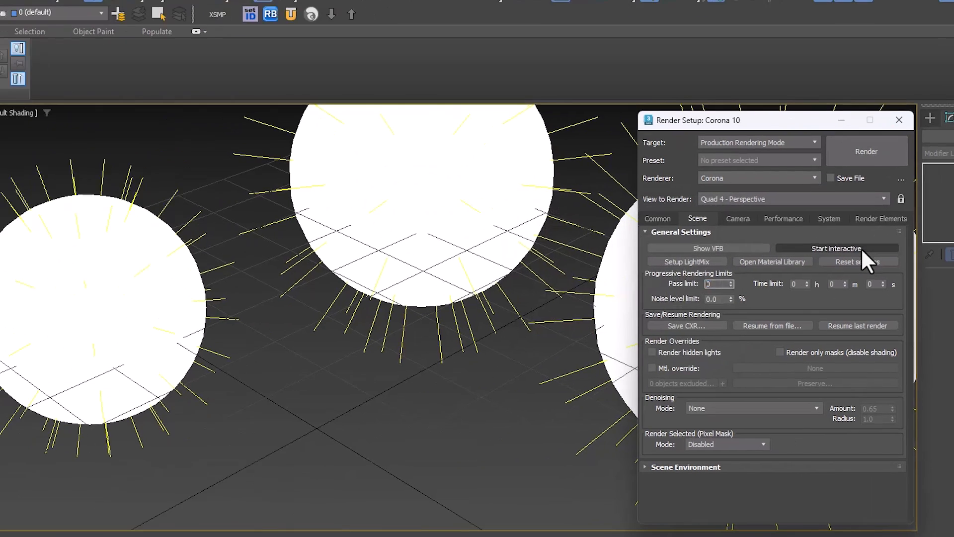
{"action": "left_click", "coordinate": [745, 212]}
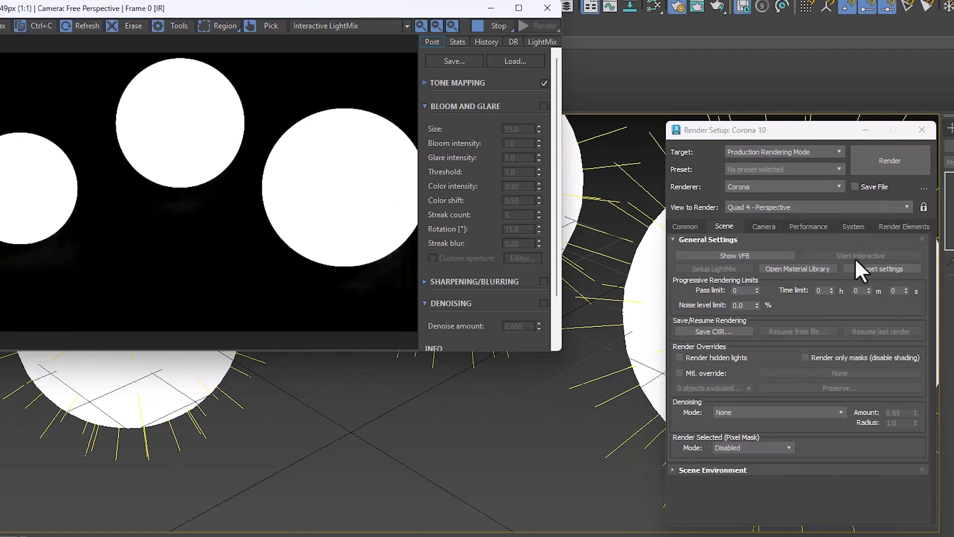
Step: Show the LightMix layers and toggle Environment, Corona Light001 and Corona Light002 off and on to compare their effect
{"action": "left_click", "coordinate": [536, 42]}
{"action": "left_click", "coordinate": [443, 56]}
{"action": "left_click", "coordinate": [443, 56]}
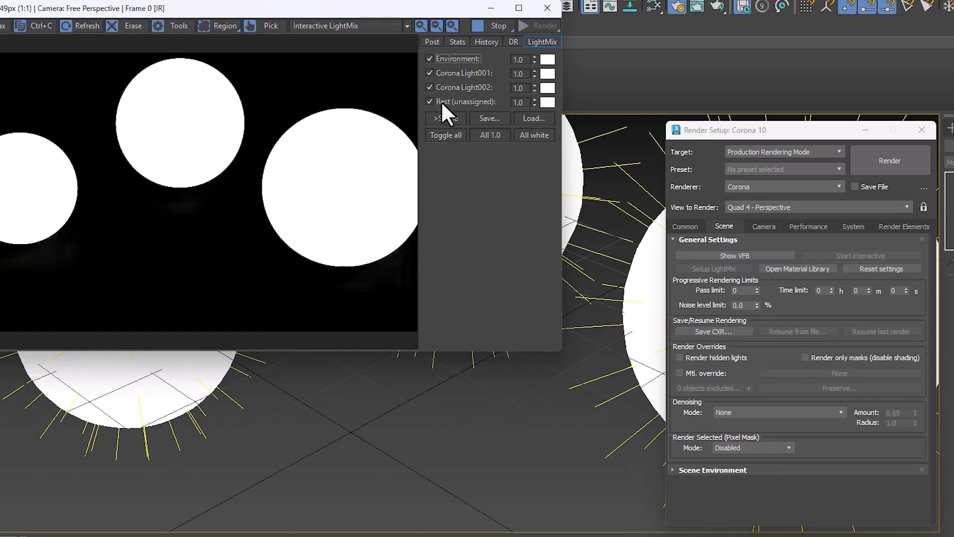
{"action": "left_click", "coordinate": [452, 72]}
{"action": "left_click", "coordinate": [444, 74]}
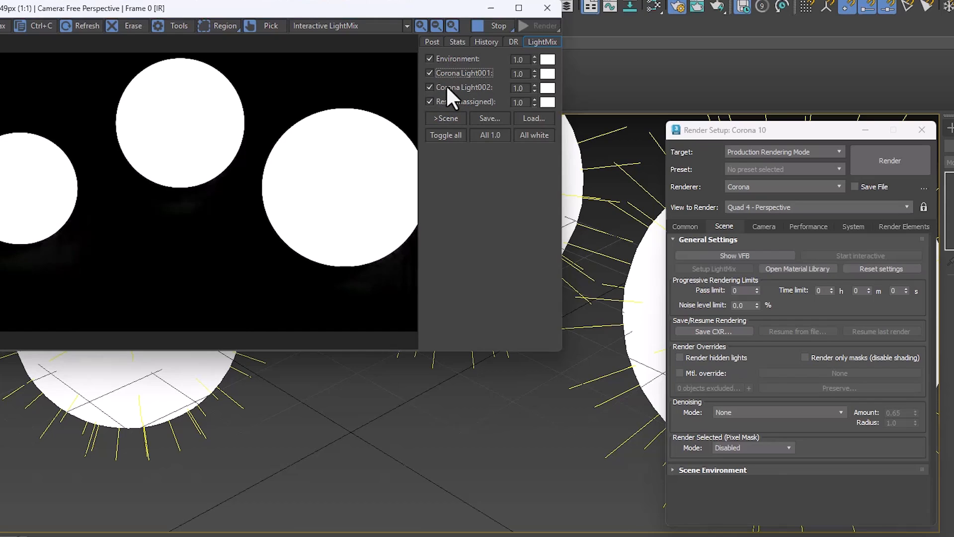
{"action": "left_click", "coordinate": [445, 84]}
{"action": "left_click", "coordinate": [446, 85]}
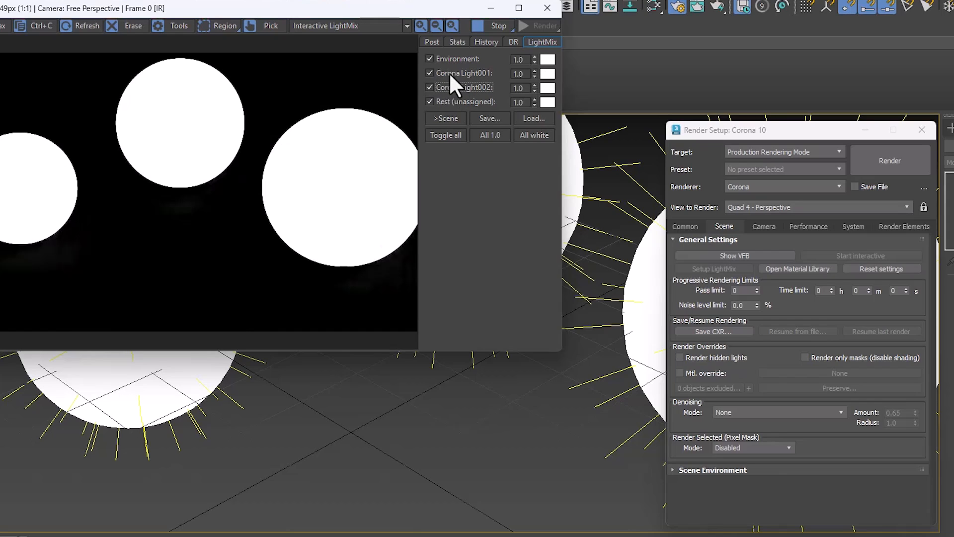
Step: Toggle the Corona Light001 layer off and on several times, then toggle Corona Light002 to compare the separate and instanced lights
{"action": "left_click", "coordinate": [452, 70]}
{"action": "left_click", "coordinate": [454, 70]}
{"action": "left_click", "coordinate": [454, 70]}
{"action": "left_click", "coordinate": [454, 71]}
{"action": "left_click", "coordinate": [454, 70]}
{"action": "left_click", "coordinate": [454, 71]}
{"action": "left_click", "coordinate": [454, 86]}
{"action": "left_click", "coordinate": [454, 86]}
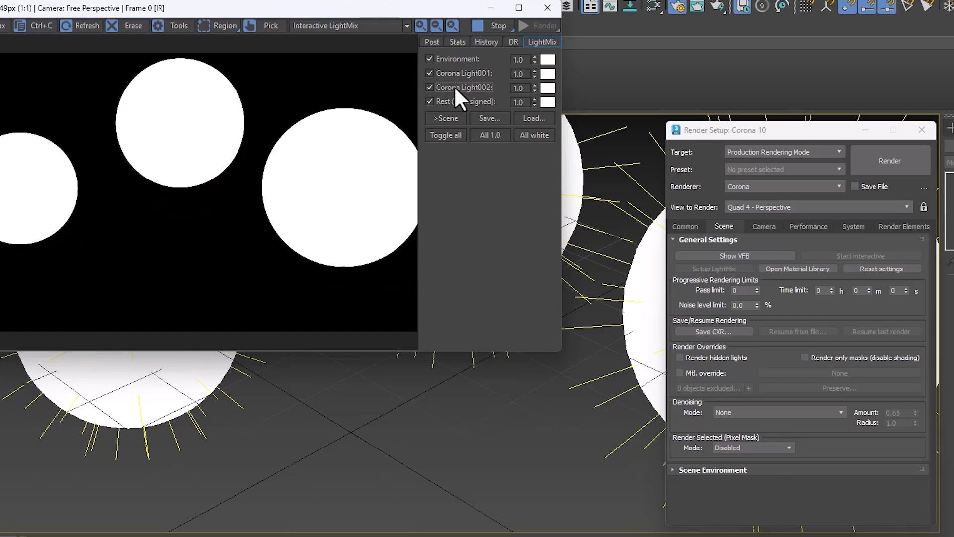
Step: Tint the Corona Light002 layer blue (RGB 30, 92, 255), set its intensity to about 0.356, and close the frame buffer
{"action": "left_click", "coordinate": [547, 88]}
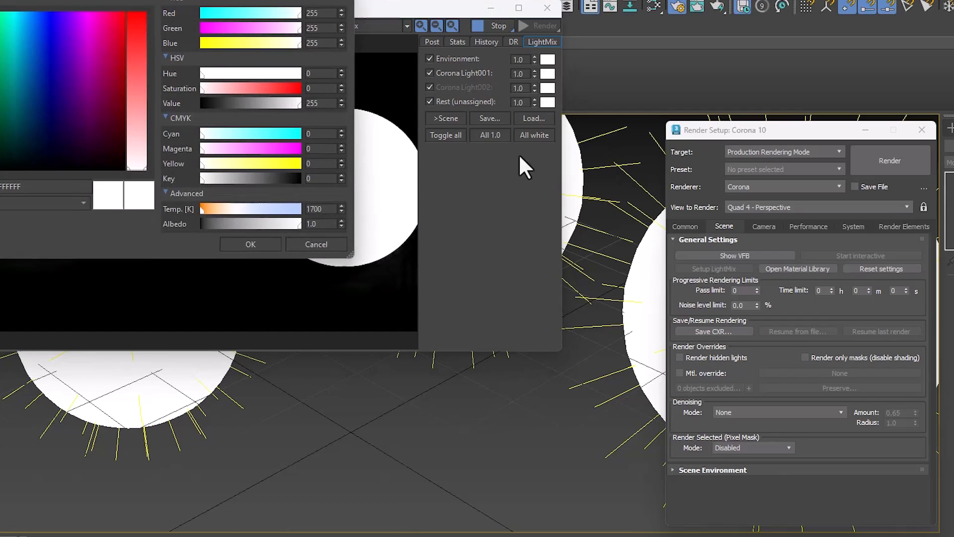
{"action": "left_click", "coordinate": [265, 149]}
{"action": "left_click", "coordinate": [289, 134]}
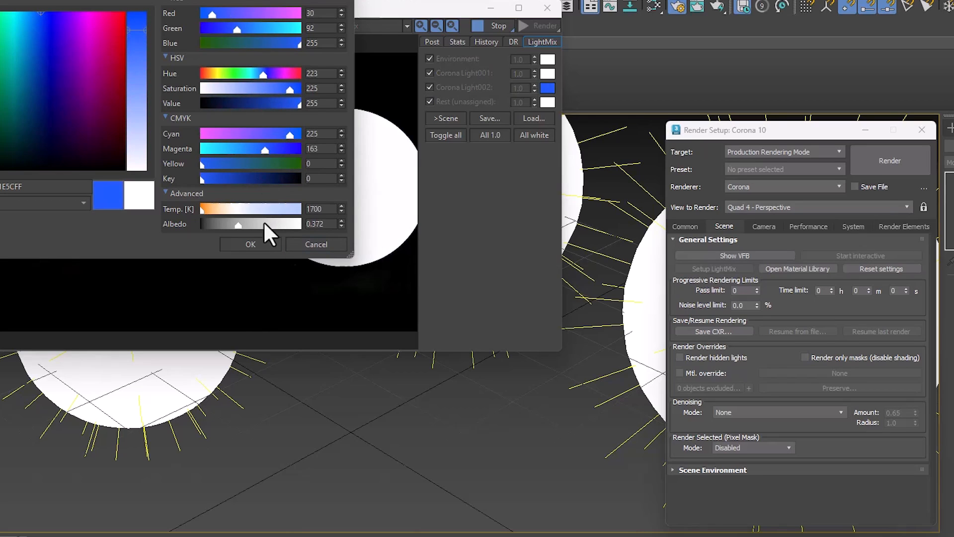
{"action": "left_click", "coordinate": [251, 244]}
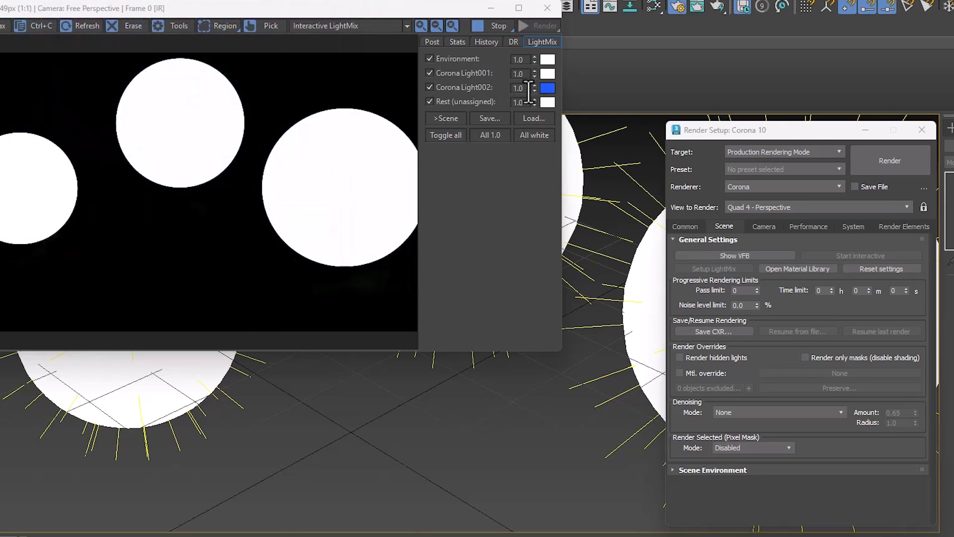
{"action": "left_click_drag", "start_coordinate": [535, 86], "coordinate": [511, 280]}
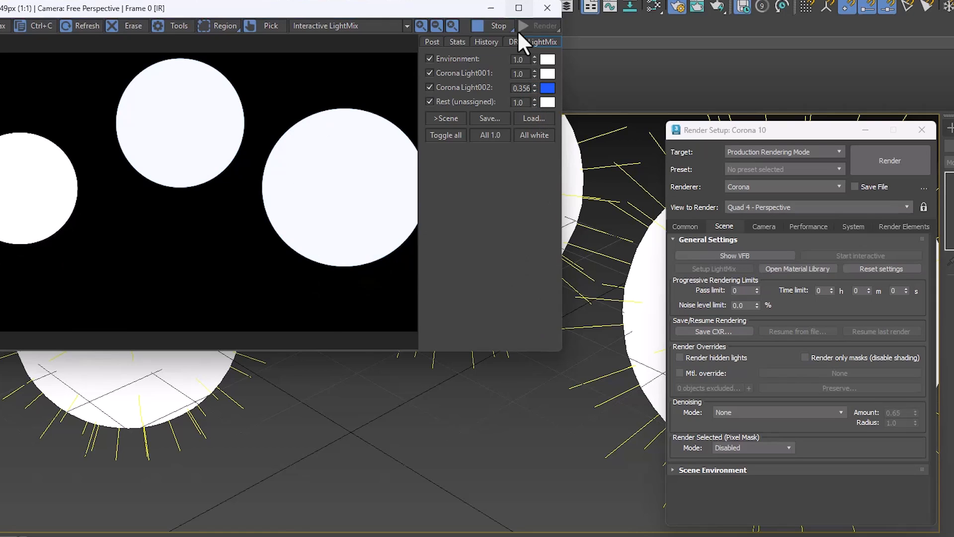
{"action": "left_click", "coordinate": [546, 8]}
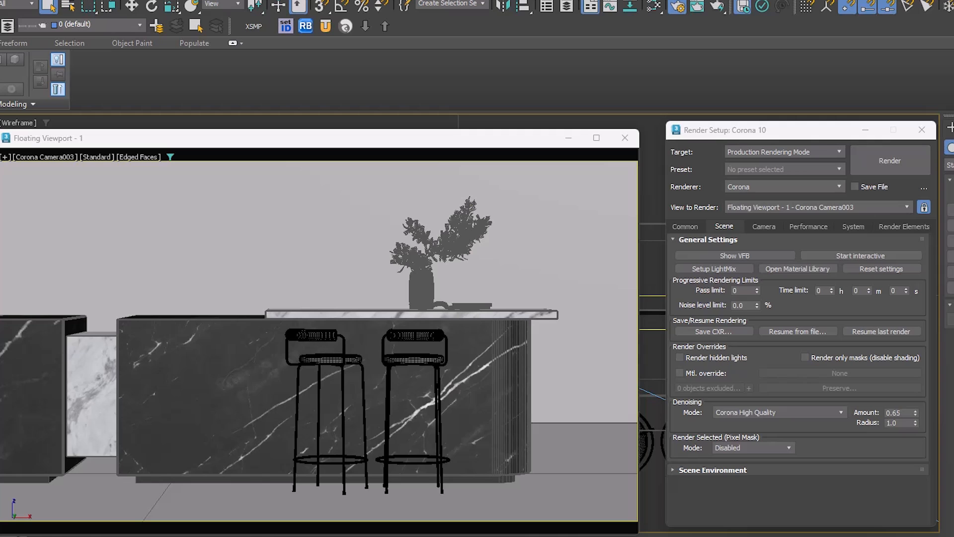
Step: Open the Corona material library, browse the Basic Hair, Carpaints and Carpets categories, and close it
{"action": "left_click", "coordinate": [801, 269]}
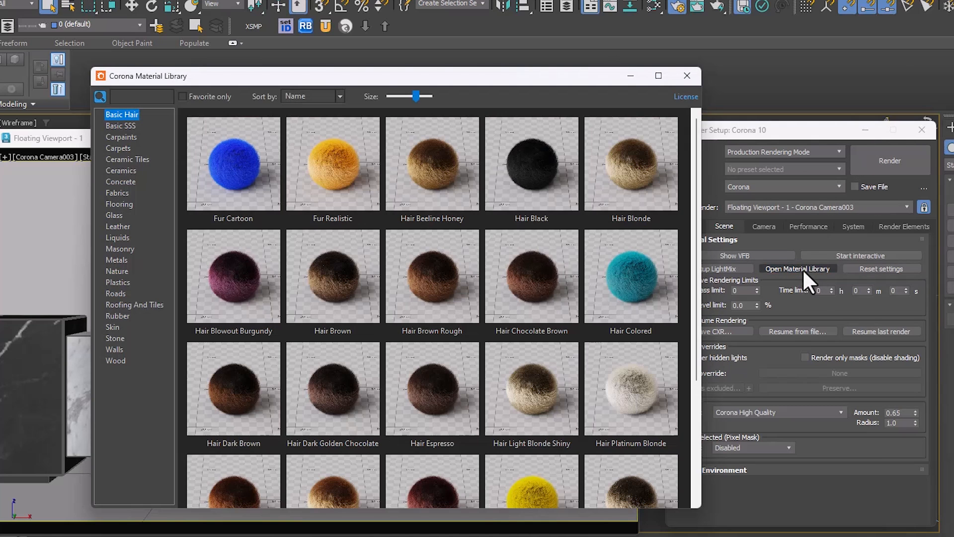
{"action": "left_click_drag", "start_coordinate": [696, 142], "coordinate": [613, 243]}
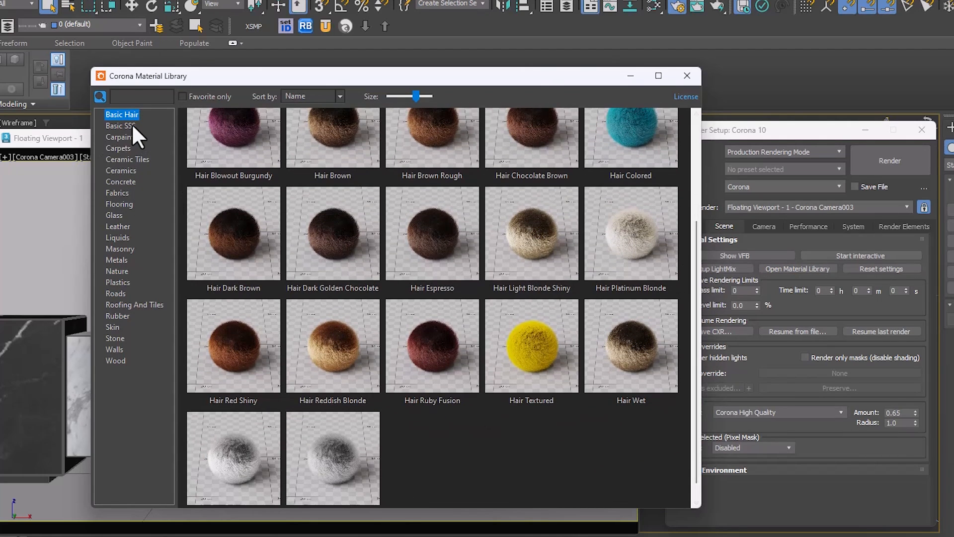
{"action": "left_click", "coordinate": [119, 136]}
{"action": "left_click", "coordinate": [119, 148]}
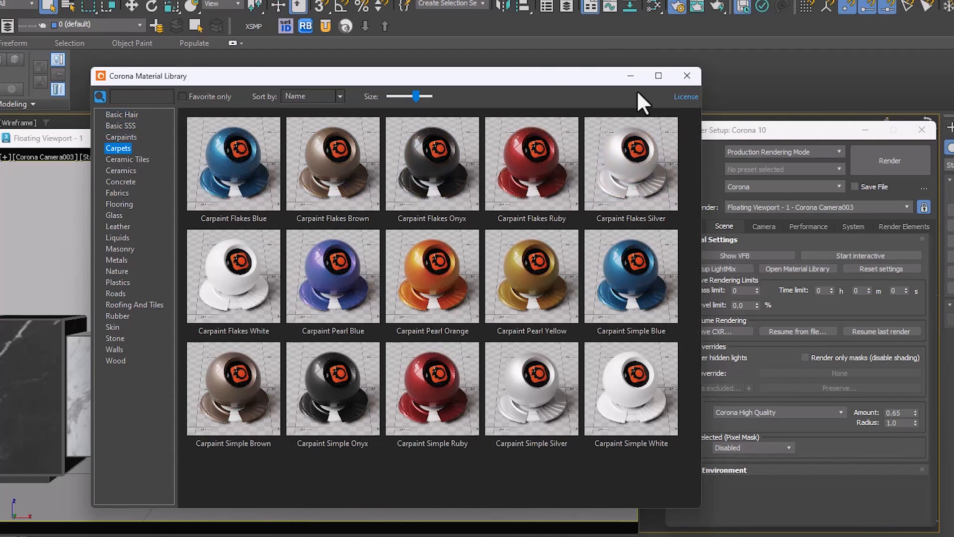
{"action": "left_click", "coordinate": [686, 75]}
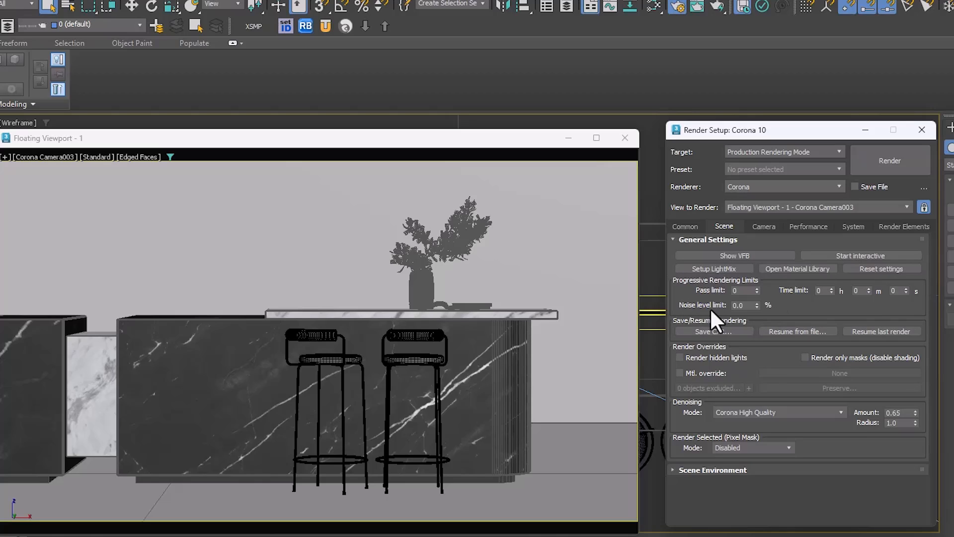
Step: Set the noise level limit in the progressive rendering limits to 3%
{"action": "double_click", "coordinate": [740, 305]}
{"action": "type", "text": "3"}
{"action": "key", "text": "Return"}
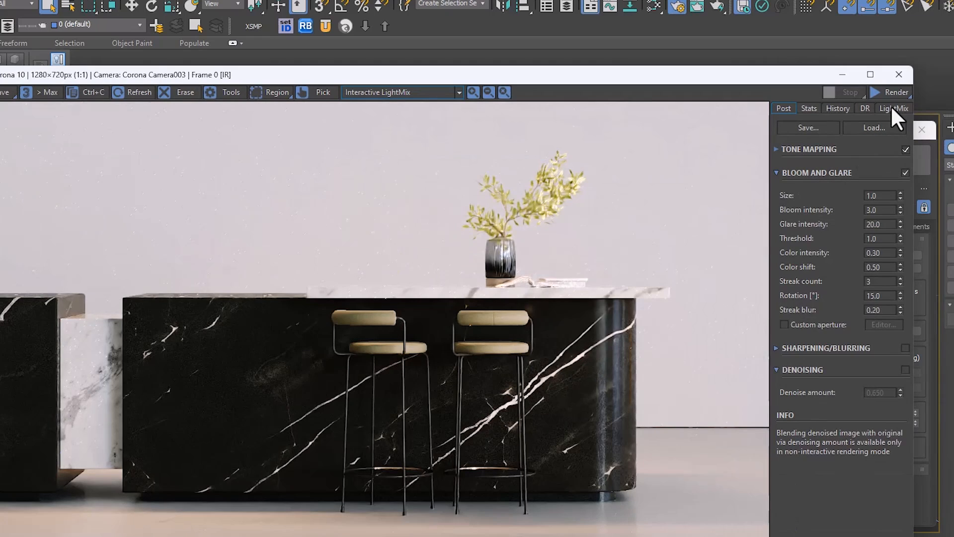
Step: Look through the LightMix and post-processing settings of the interactive kitchen render, and minimize the frame buffer
{"action": "left_click", "coordinate": [890, 107]}
{"action": "left_click", "coordinate": [784, 109]}
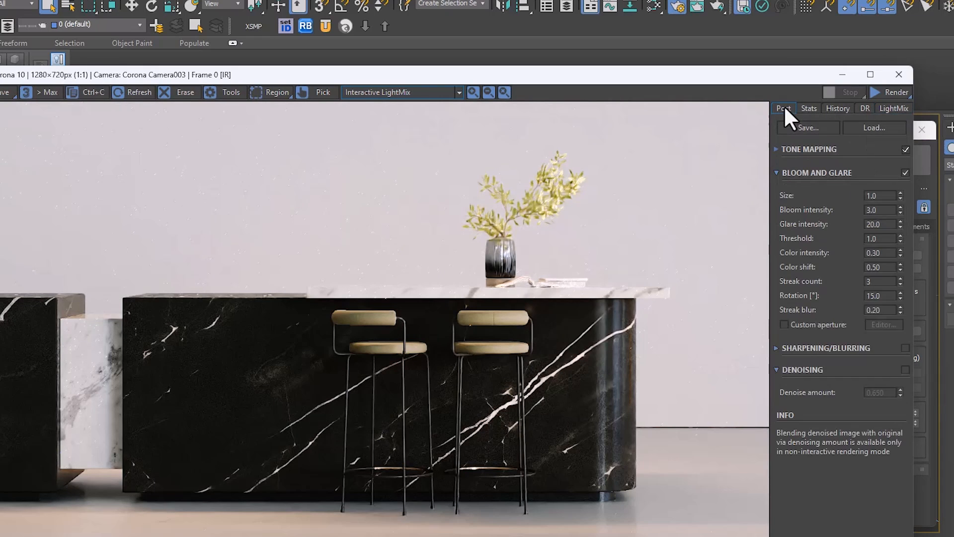
{"action": "left_click", "coordinate": [842, 71]}
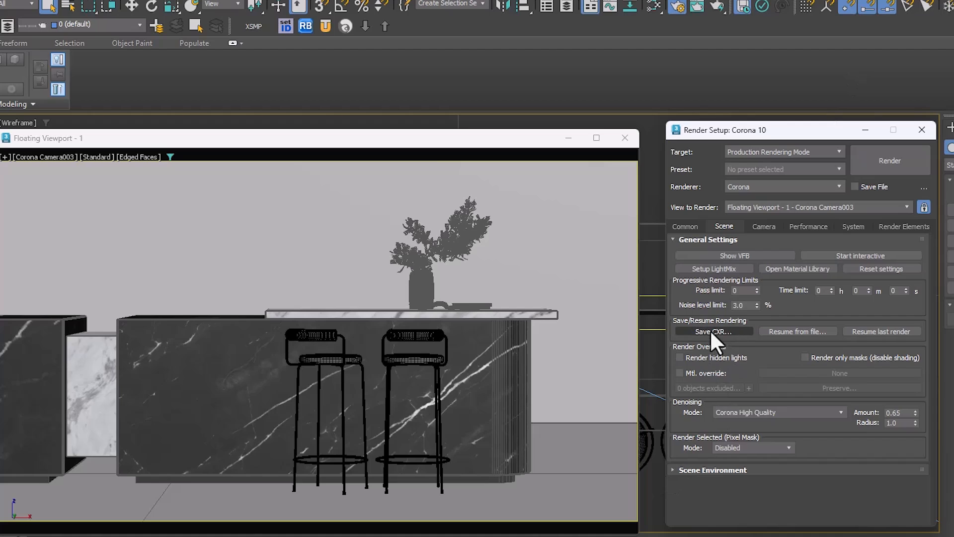
Step: Set the render time limit to 30 seconds and try to render, declining to render a sequence with no output file
{"action": "double_click", "coordinate": [890, 291]}
{"action": "type", "text": "30"}
{"action": "left_click", "coordinate": [910, 162]}
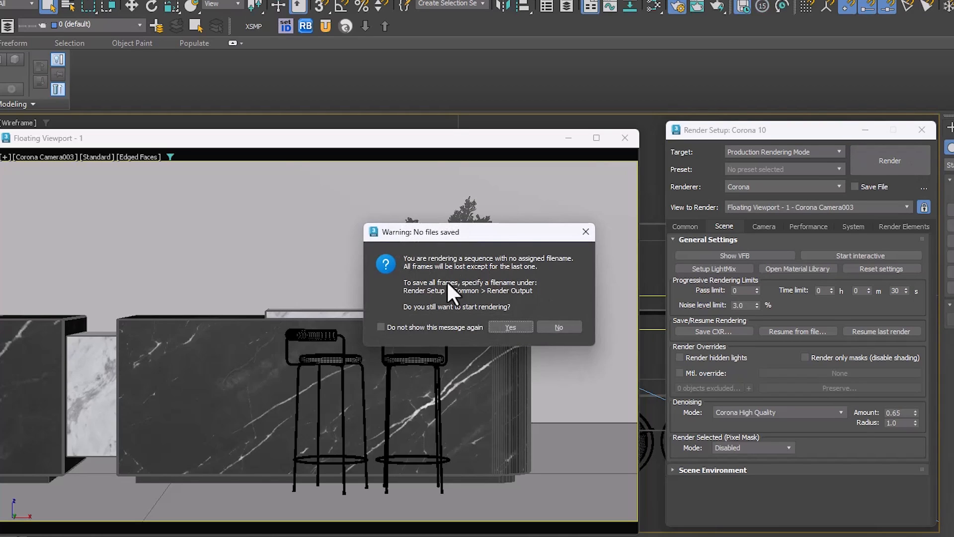
{"action": "left_click", "coordinate": [558, 327]}
Step: Change the time output in the common parameters to Single, return to the scene settings, and render the Corona Camera003 view
{"action": "left_click", "coordinate": [685, 227]}
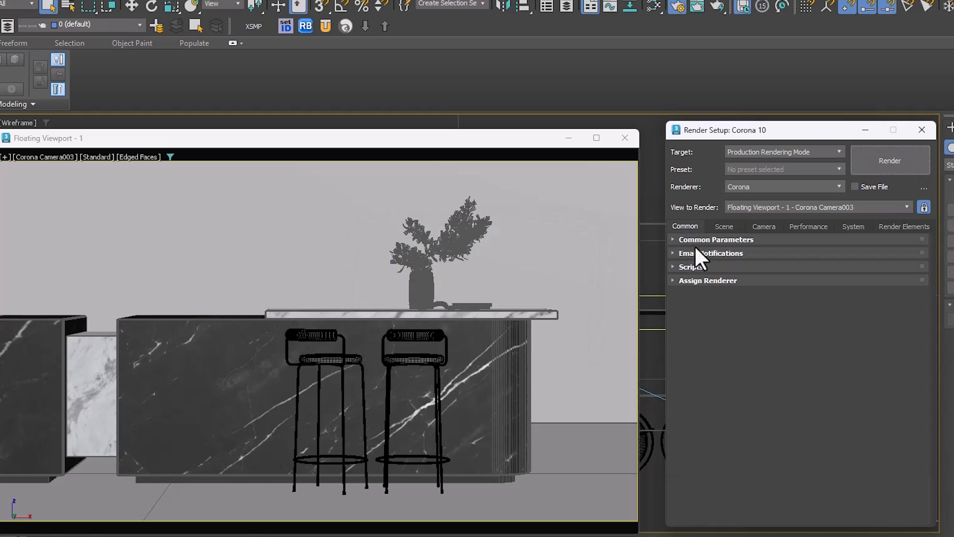
{"action": "left_click", "coordinate": [695, 239]}
{"action": "scroll", "coordinate": [690, 313], "scroll_direction": "up", "scroll_amount": 3}
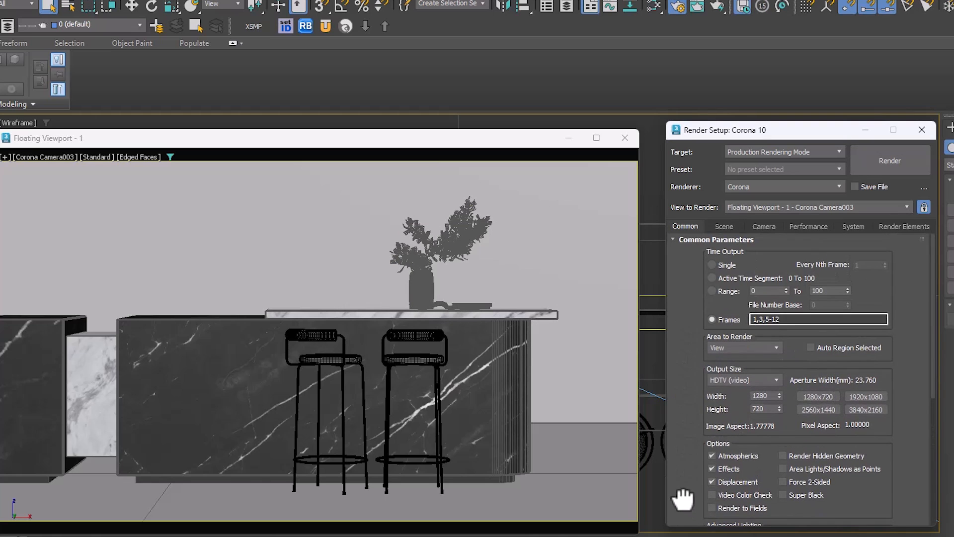
{"action": "left_click", "coordinate": [724, 263]}
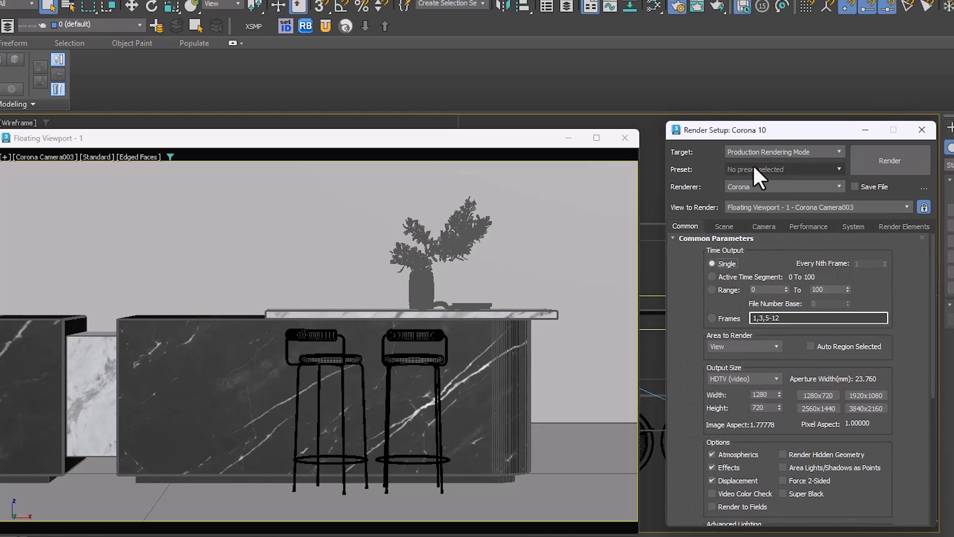
{"action": "left_click", "coordinate": [805, 226]}
{"action": "left_click", "coordinate": [740, 225]}
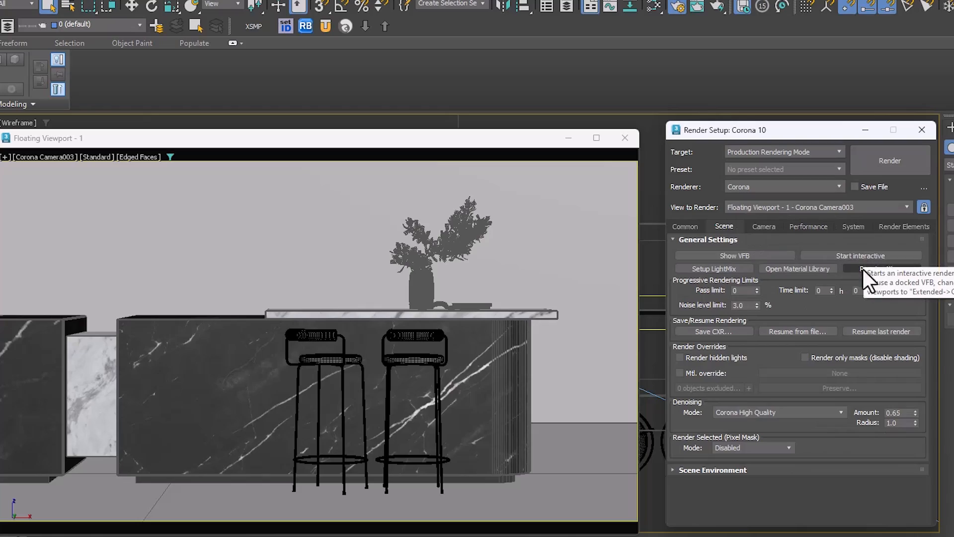
{"action": "left_click", "coordinate": [897, 166]}
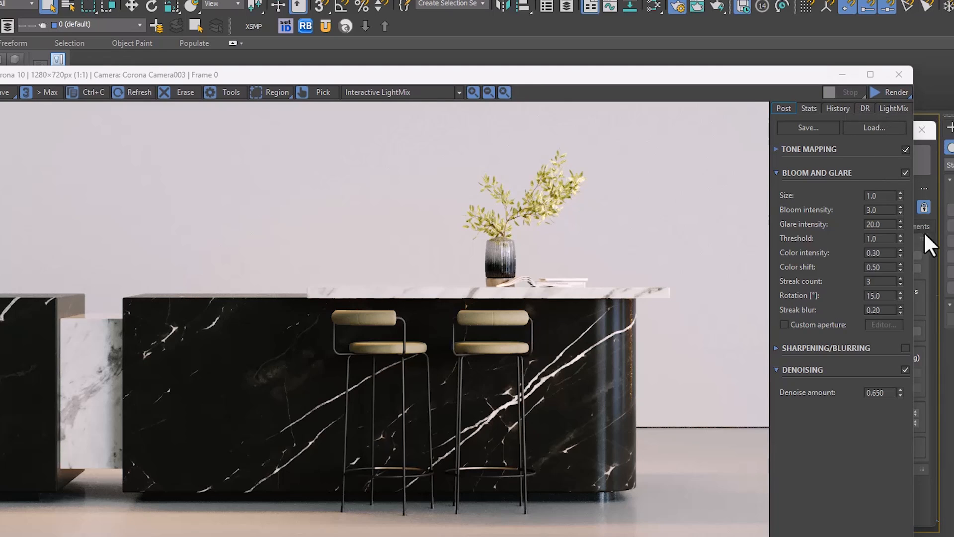
Step: Check the finished render's statistics against the progressive rendering limits in the render settings
{"action": "left_click", "coordinate": [933, 244]}
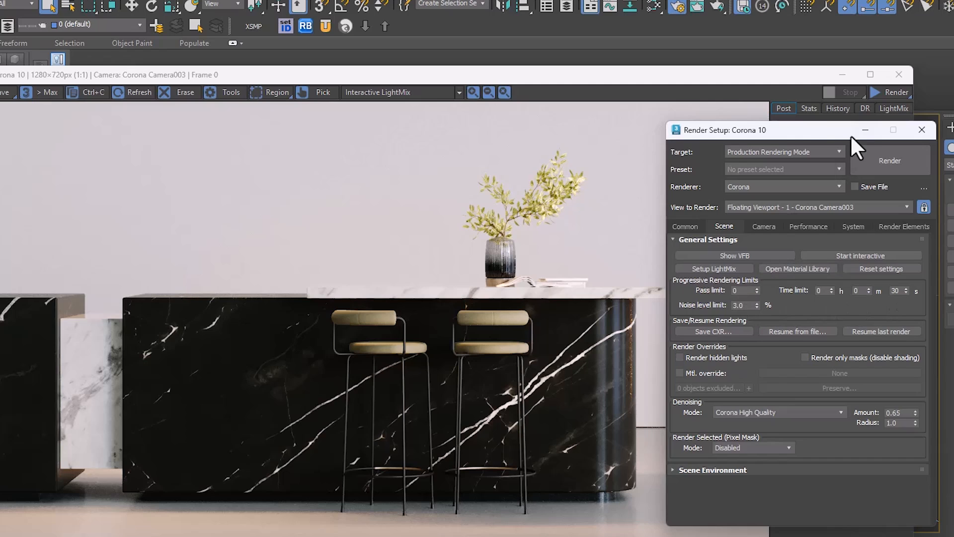
{"action": "left_click", "coordinate": [801, 106]}
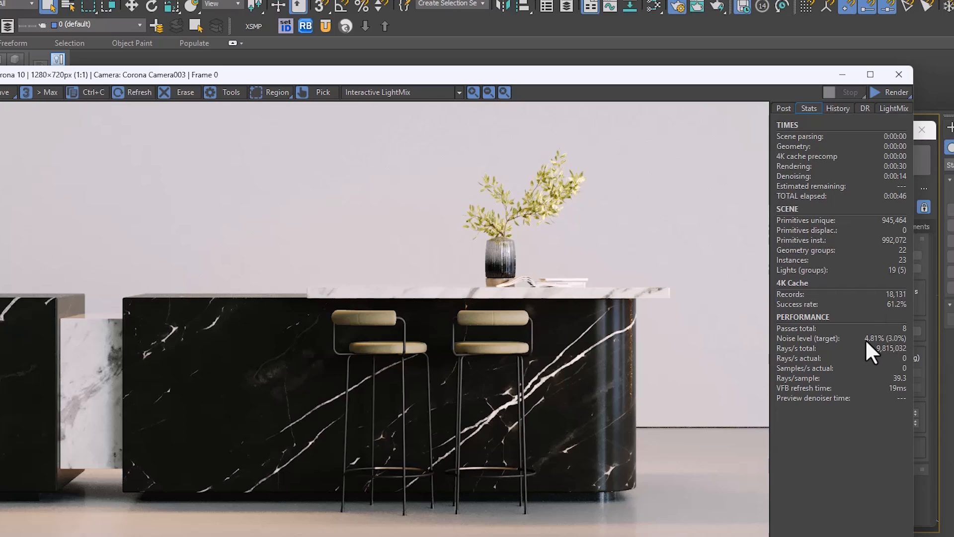
{"action": "left_click", "coordinate": [782, 106]}
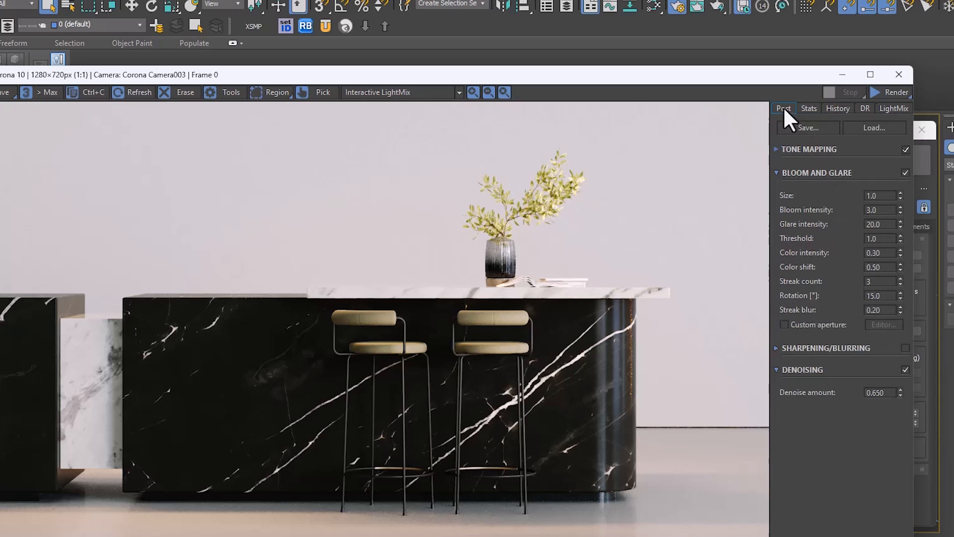
{"action": "left_click", "coordinate": [929, 269]}
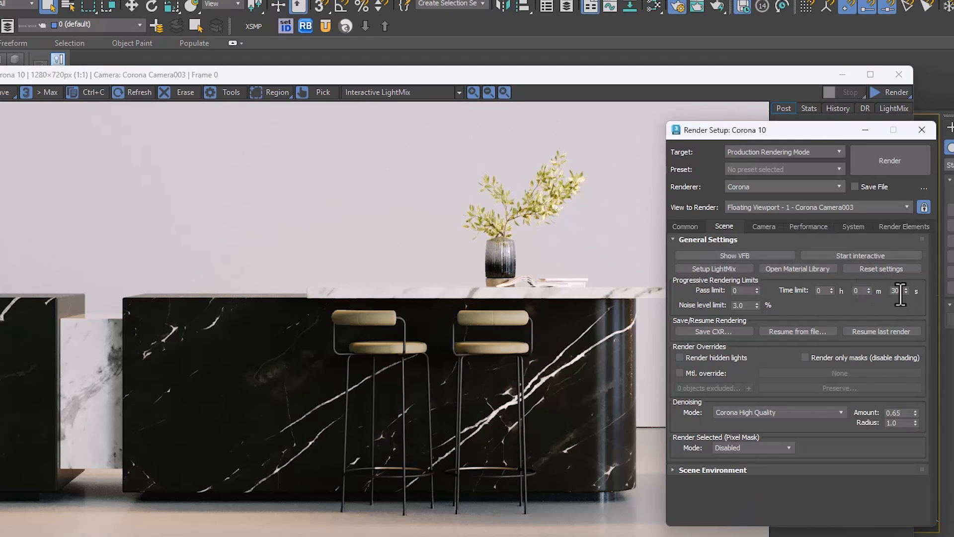
{"action": "left_click", "coordinate": [507, 216]}
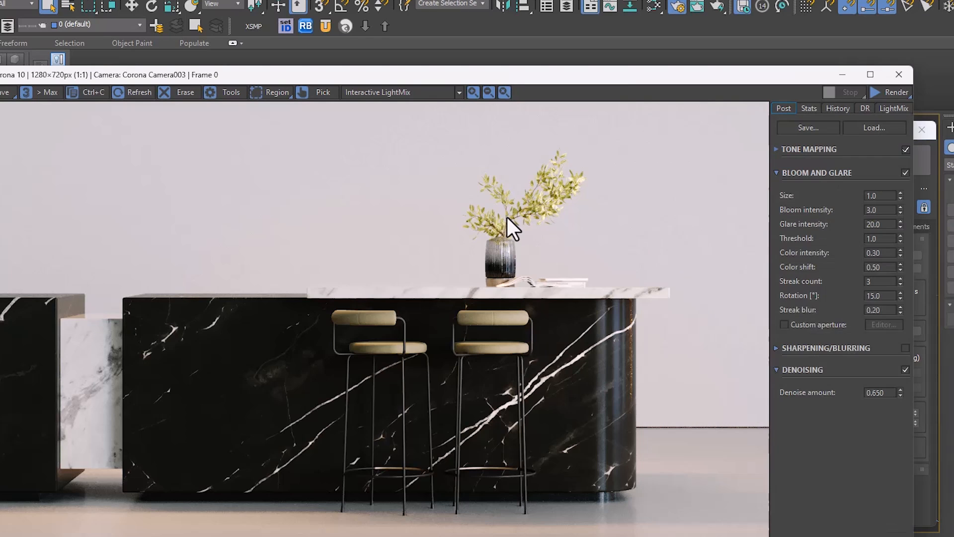
Step: Switch off the LightMix layers Corona Light001, Corona Light002, Corona Light003, Cylinder007 and Environment
{"action": "left_click", "coordinate": [892, 110]}
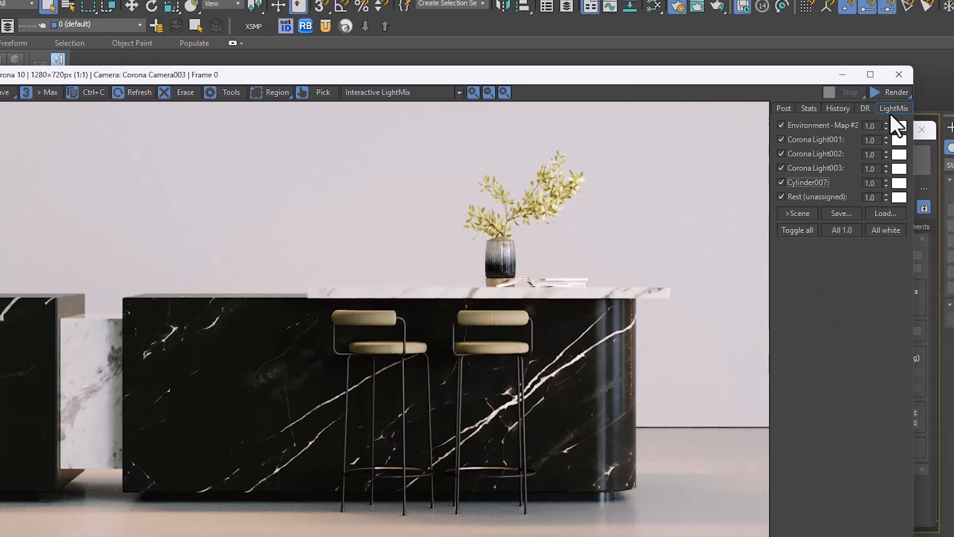
{"action": "left_click", "coordinate": [804, 139]}
{"action": "left_click", "coordinate": [797, 153]}
{"action": "left_click", "coordinate": [798, 167]}
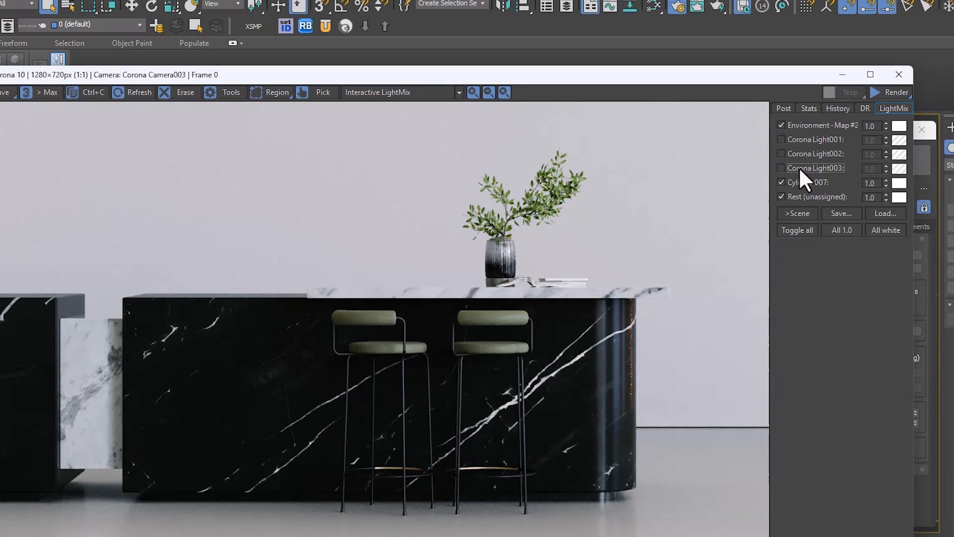
{"action": "left_click", "coordinate": [798, 182]}
{"action": "left_click", "coordinate": [798, 126]}
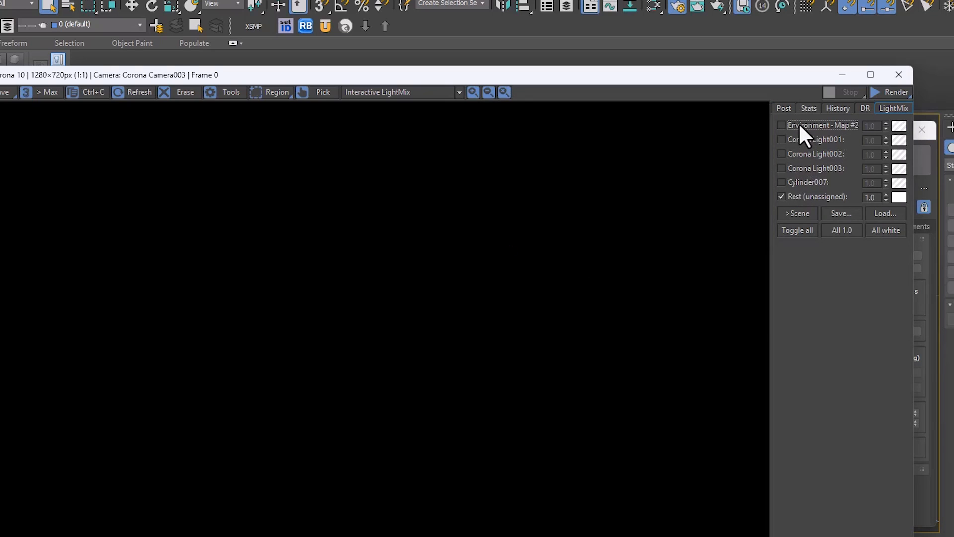
Step: Switch the environment, Corona light and Cylinder007 LightMix layers back on, and minimize the frame buffer
{"action": "left_click", "coordinate": [798, 125]}
{"action": "left_click", "coordinate": [795, 139]}
{"action": "left_click", "coordinate": [792, 153]}
{"action": "left_click", "coordinate": [791, 168]}
{"action": "left_click", "coordinate": [792, 182]}
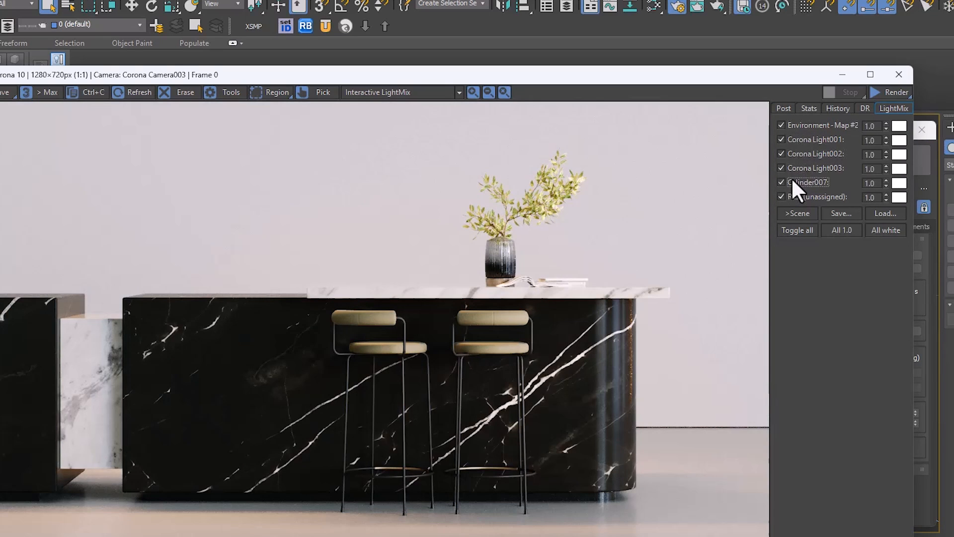
{"action": "left_click", "coordinate": [843, 75]}
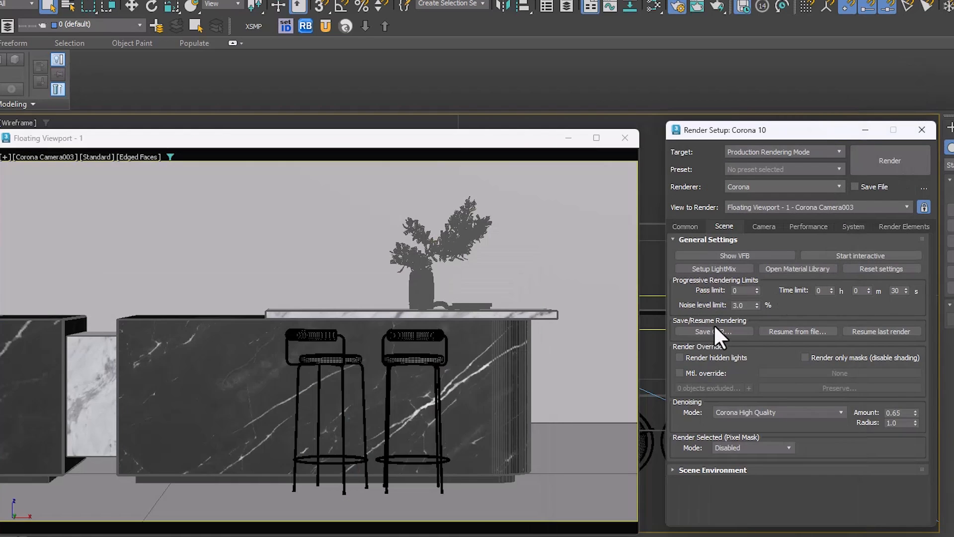
Step: Save the current rendering as a Corona EXR (CXR) file on the Desktop
{"action": "left_click", "coordinate": [714, 330]}
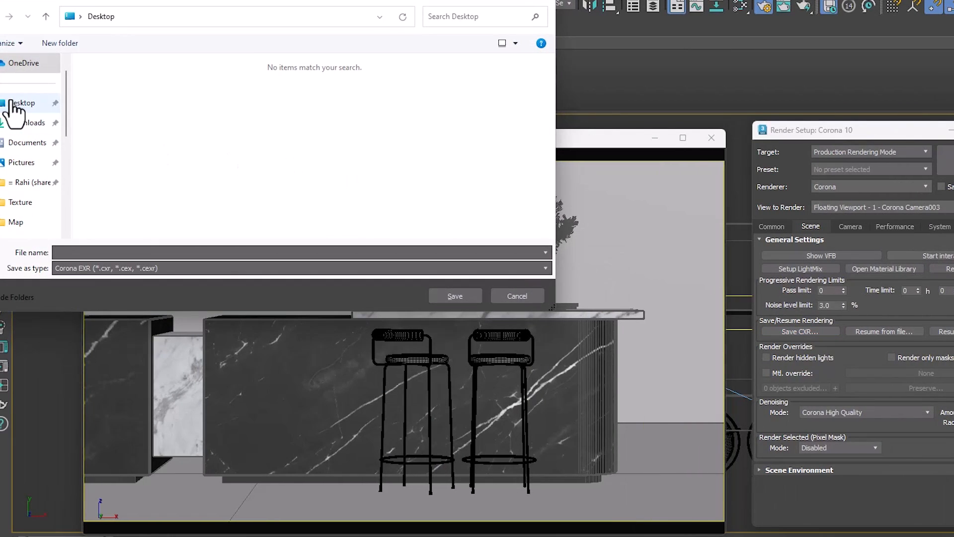
{"action": "left_click", "coordinate": [10, 104]}
{"action": "left_click", "coordinate": [79, 252]}
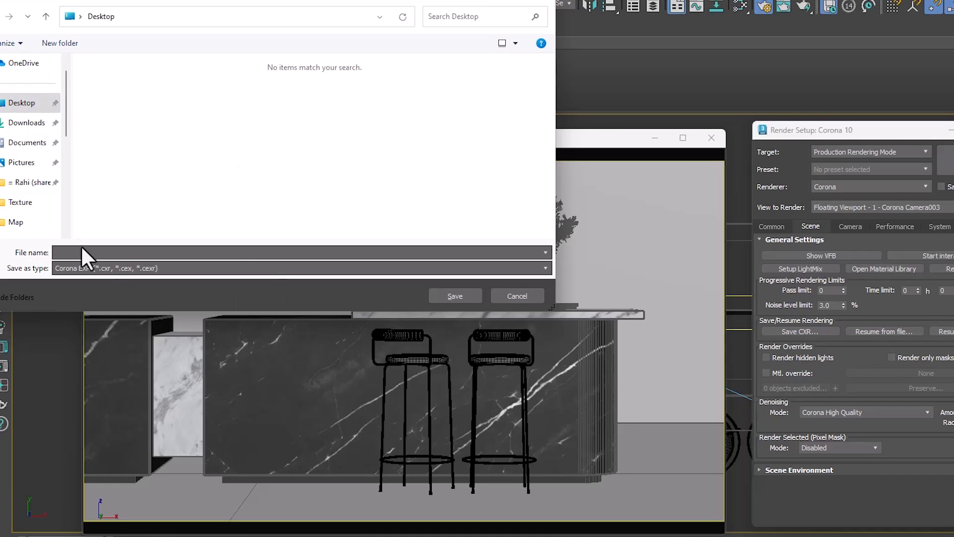
{"action": "left_click", "coordinate": [455, 296]}
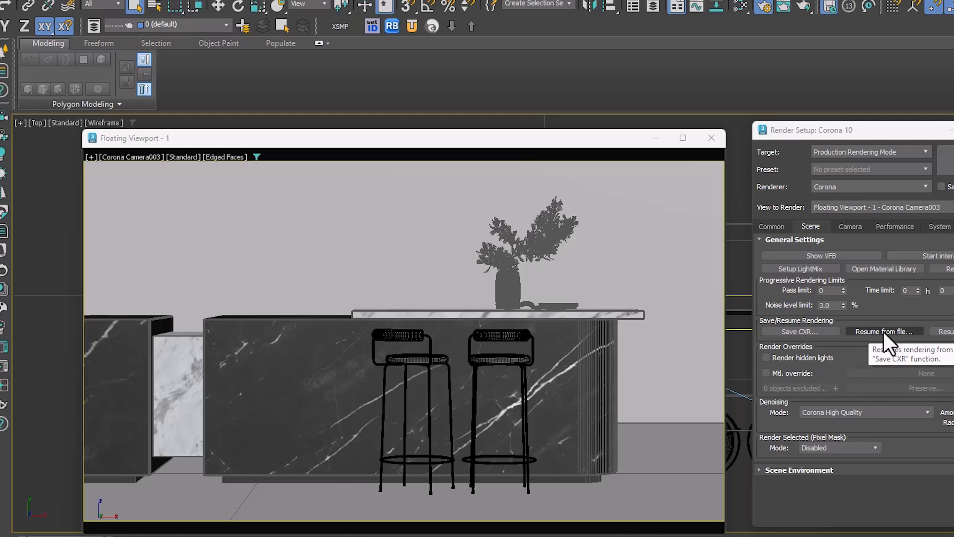
Step: Resume rendering from the saved CXR file on the Desktop and show the render statistics to follow its progress
{"action": "left_click", "coordinate": [881, 331]}
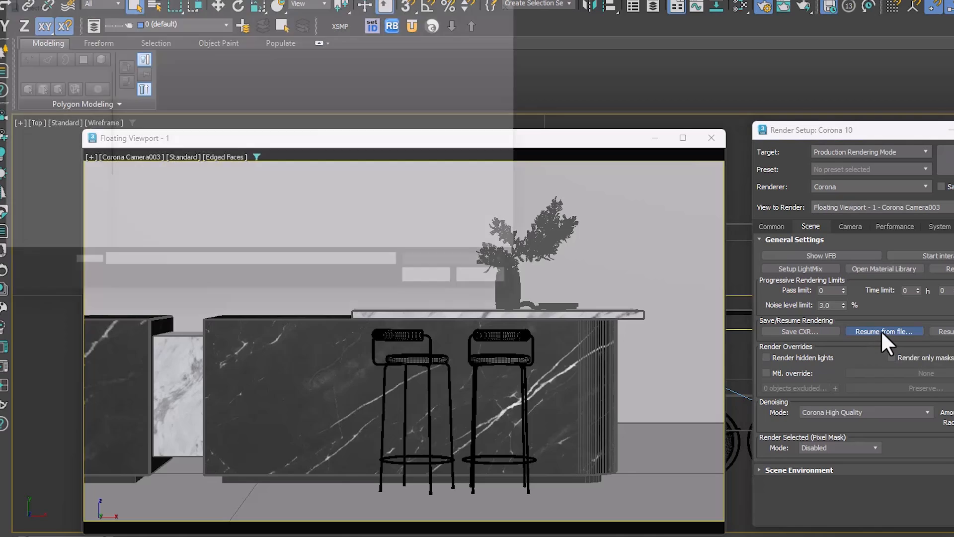
{"action": "left_click", "coordinate": [159, 90]}
{"action": "double_click", "coordinate": [160, 89]}
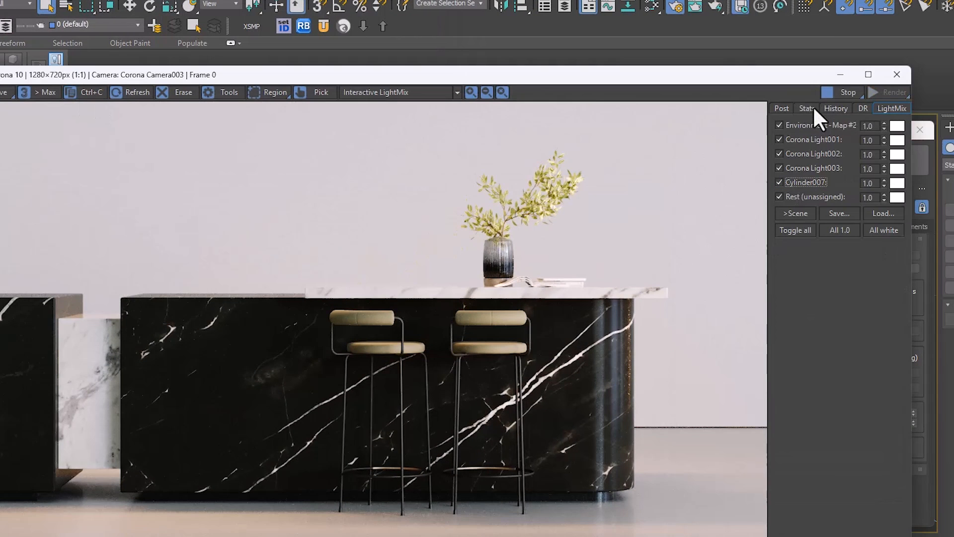
{"action": "left_click", "coordinate": [806, 109]}
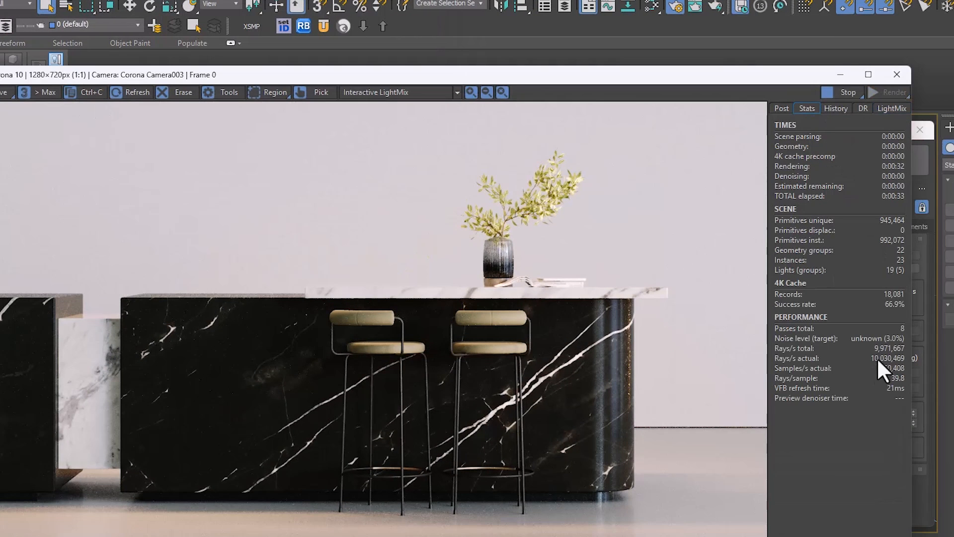
{"action": "mouse_move", "coordinate": [890, 365]}
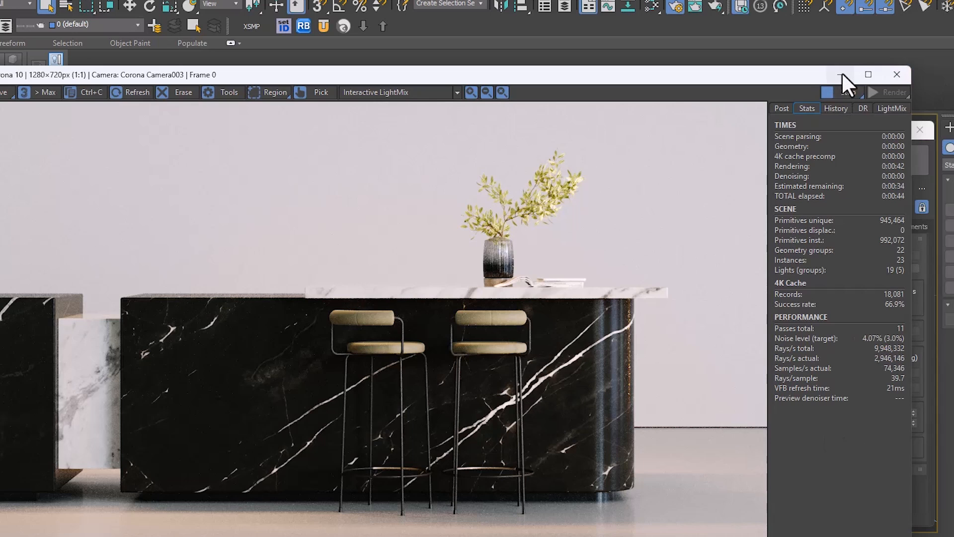
Step: Stop the rendering resumed from the file, then resume the last render and stop it too
{"action": "left_click", "coordinate": [843, 92]}
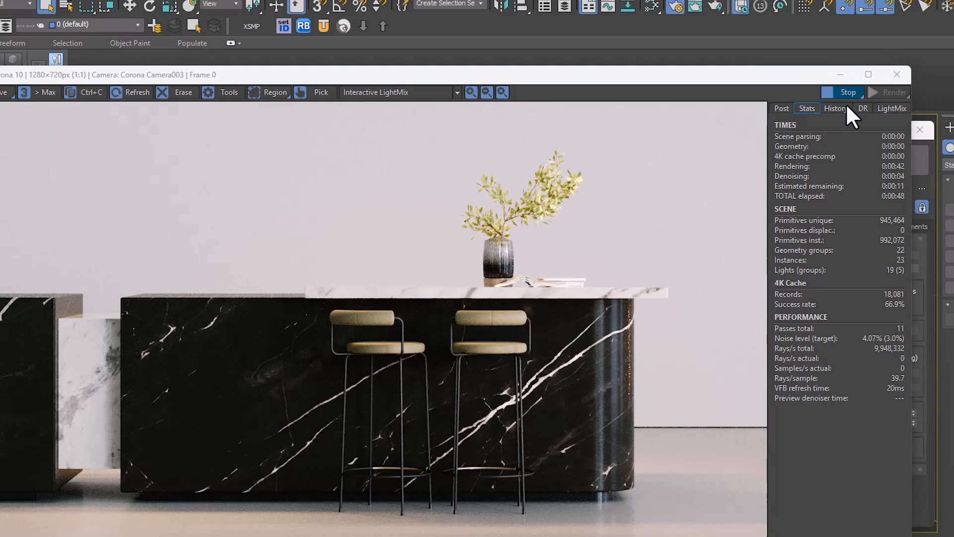
{"action": "left_click", "coordinate": [839, 75]}
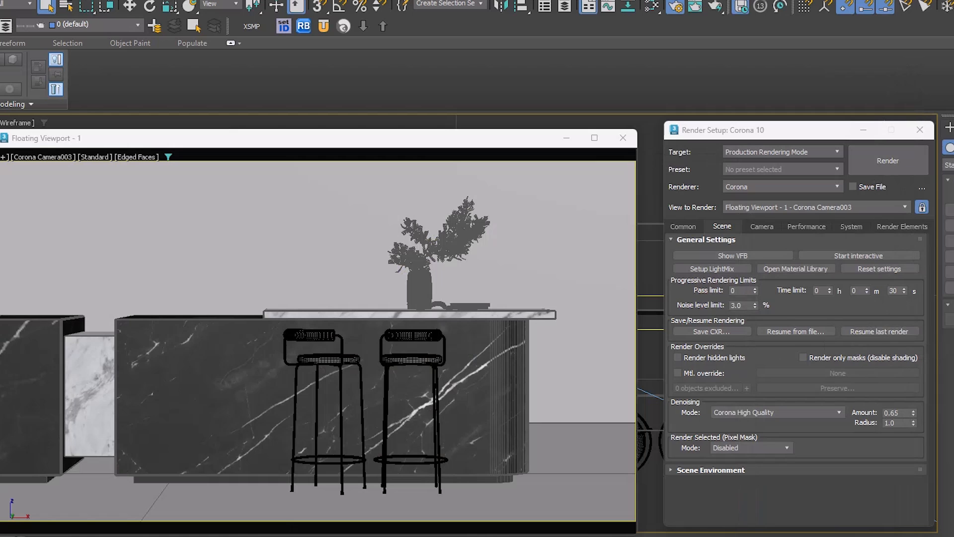
{"action": "left_click", "coordinate": [1, 534]}
{"action": "left_click", "coordinate": [839, 75]}
{"action": "left_click", "coordinate": [877, 327]}
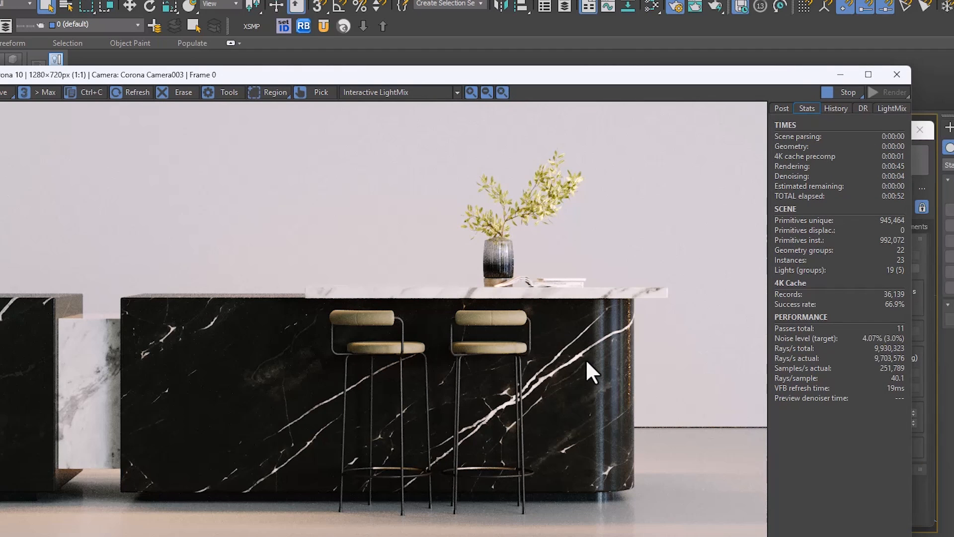
{"action": "left_click", "coordinate": [844, 93]}
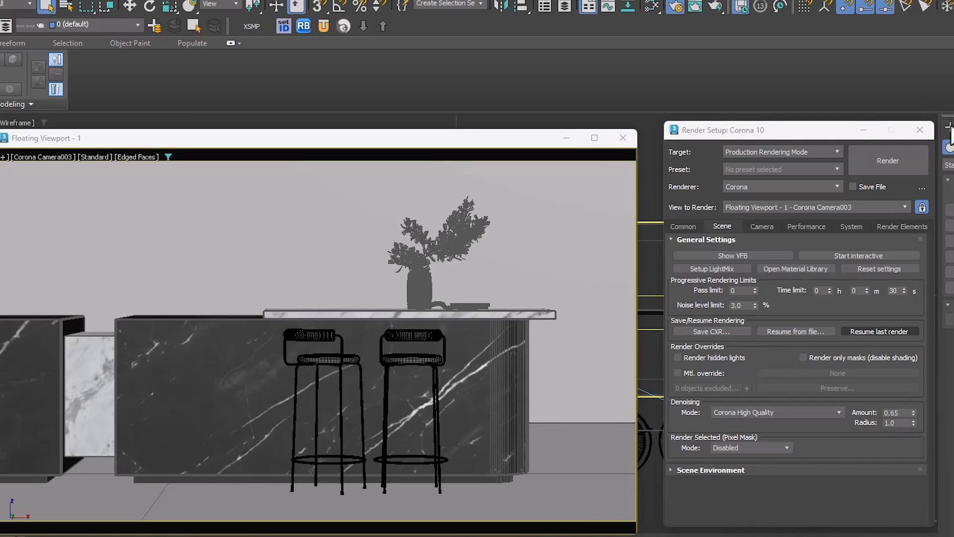
Step: Create a spherical Corona light in front of the wall above the counter's left part and hide it
{"action": "left_click", "coordinate": [949, 165]}
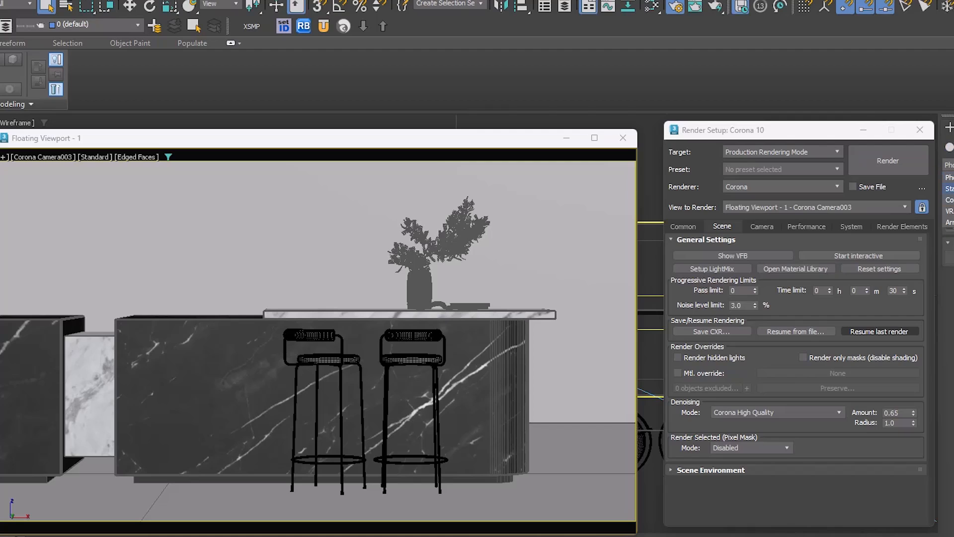
{"action": "left_click", "coordinate": [949, 200]}
{"action": "left_click", "coordinate": [949, 209]}
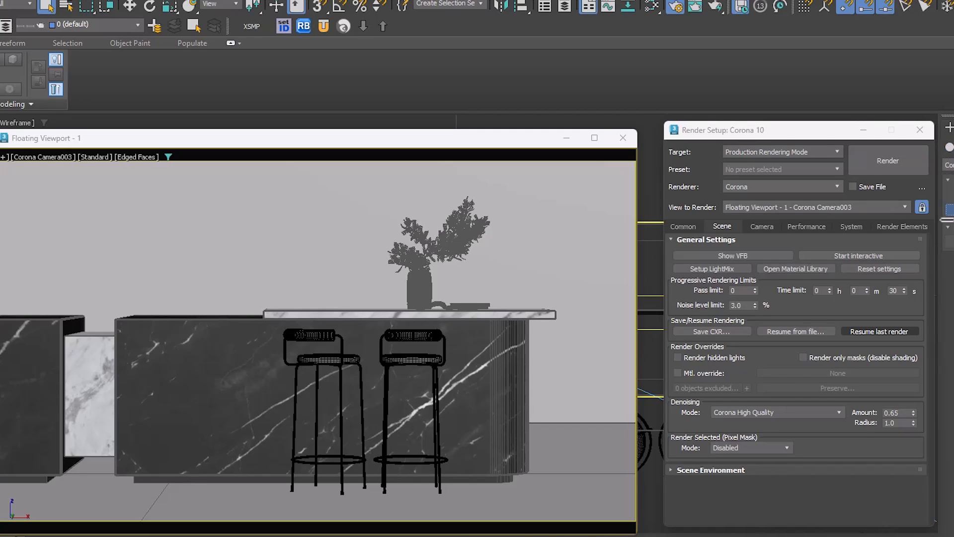
{"action": "left_click_drag", "start_coordinate": [318, 377], "coordinate": [263, 378]}
{"action": "key", "text": "Delete"}
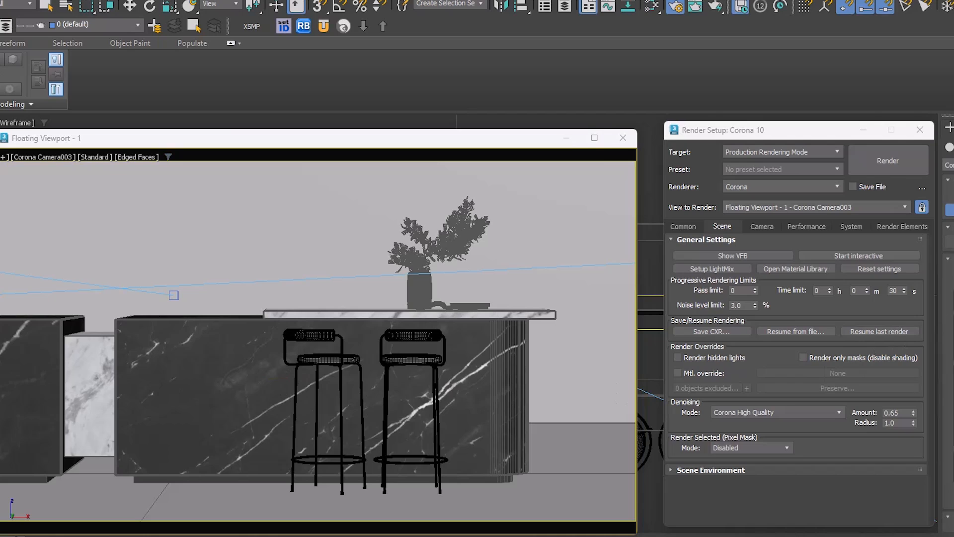
{"action": "left_click_drag", "start_coordinate": [222, 383], "coordinate": [216, 205]}
{"action": "key", "text": "w"}
{"action": "right_click", "coordinate": [217, 215]}
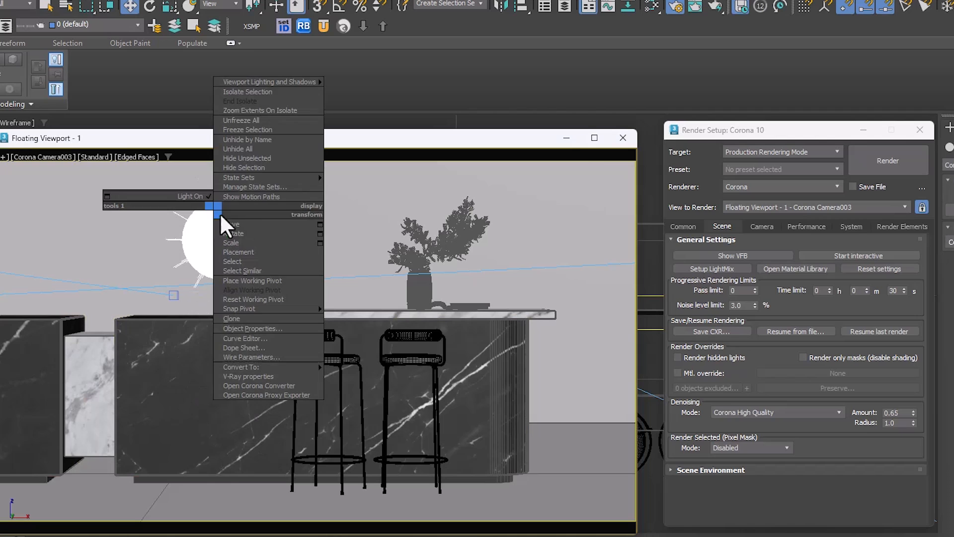
{"action": "left_click", "coordinate": [247, 169]}
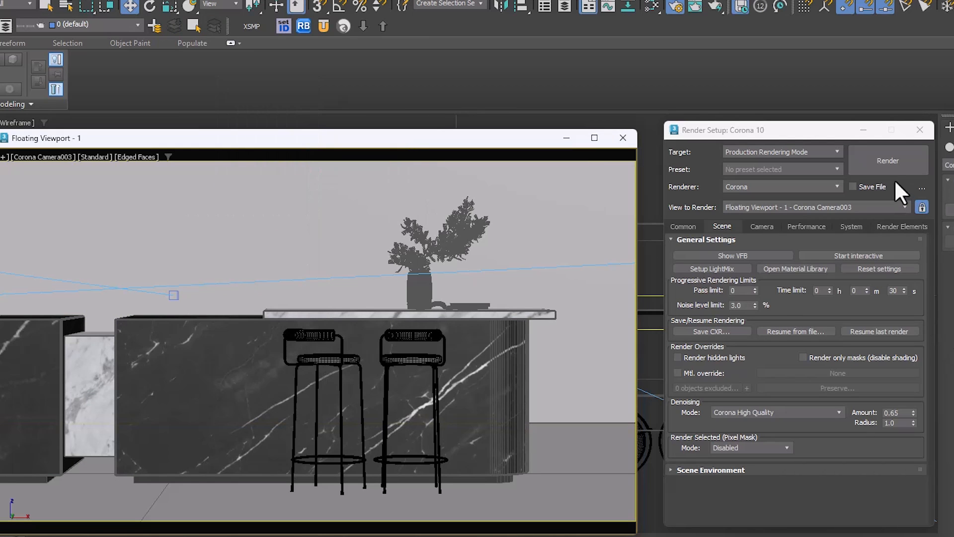
Step: Compare interactive renderings of the camera view with Render hidden lights disabled and enabled
{"action": "left_click", "coordinate": [875, 255]}
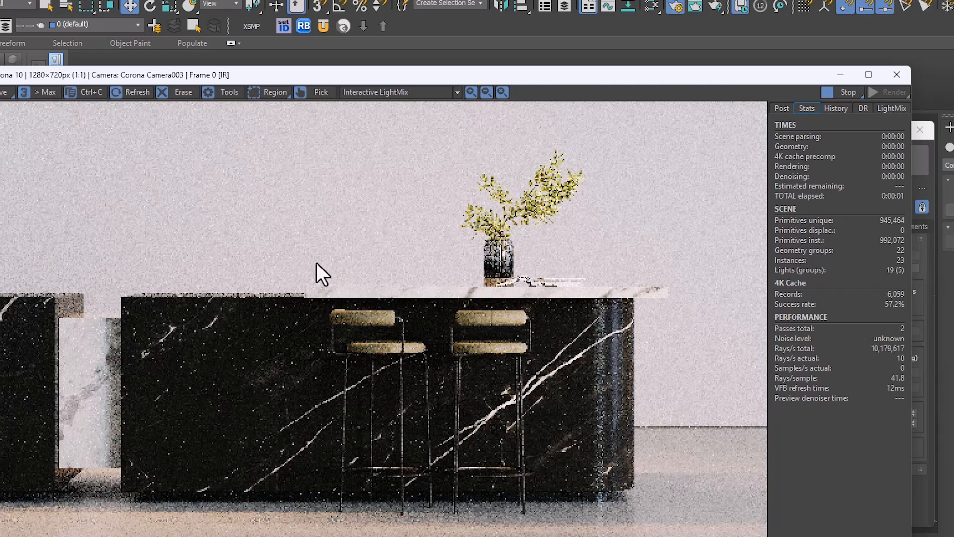
{"action": "left_click", "coordinate": [840, 74]}
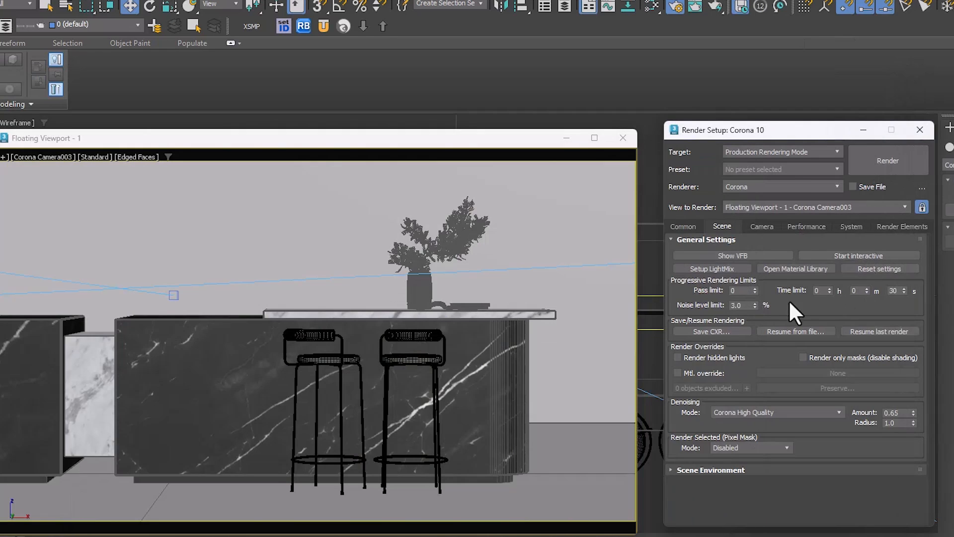
{"action": "left_click", "coordinate": [689, 357]}
{"action": "left_click", "coordinate": [880, 254]}
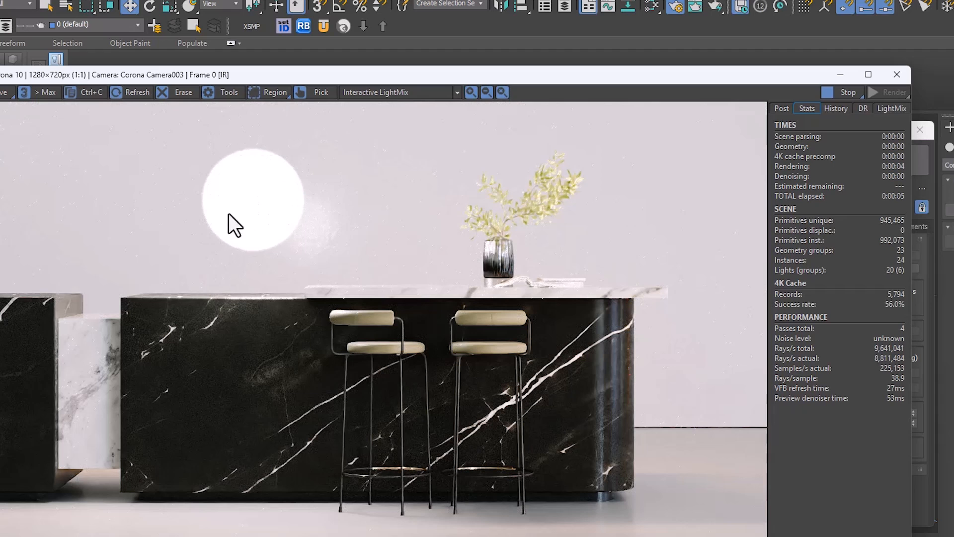
{"action": "left_click", "coordinate": [844, 90]}
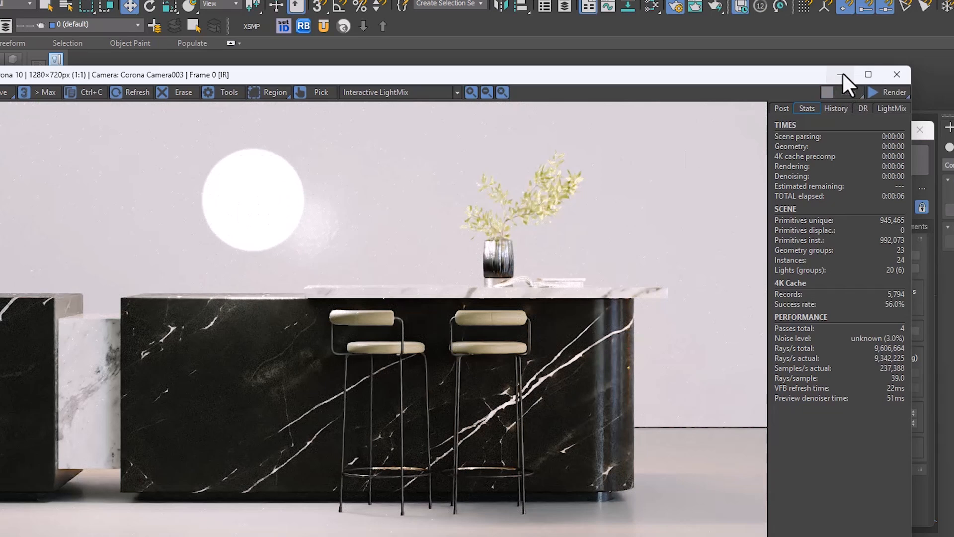
{"action": "left_click", "coordinate": [841, 74]}
Step: Disable Render hidden lights, then unhide the spherical Corona light and delete it
{"action": "left_click", "coordinate": [694, 357]}
{"action": "right_click", "coordinate": [373, 233]}
{"action": "left_click", "coordinate": [407, 185]}
{"action": "left_click", "coordinate": [231, 239]}
{"action": "key", "text": "Delete"}
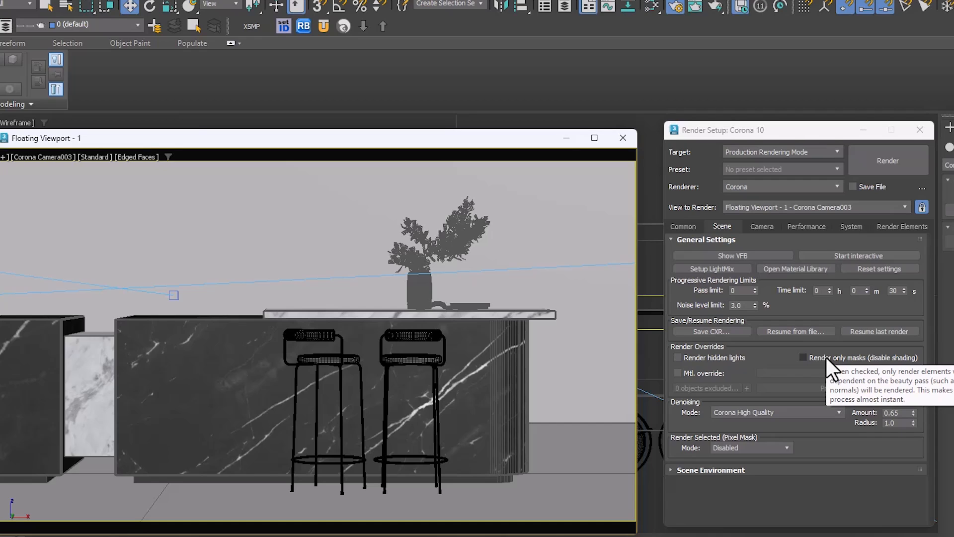
Step: Test-render the camera view with Render only masks enabled, check the available render elements, and disable the option again
{"action": "left_click", "coordinate": [827, 358]}
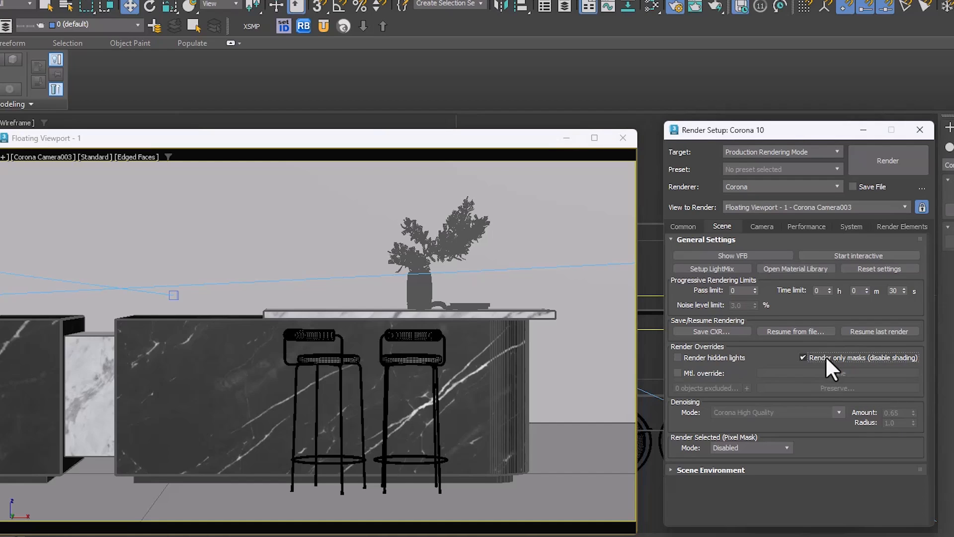
{"action": "left_click", "coordinate": [892, 157]}
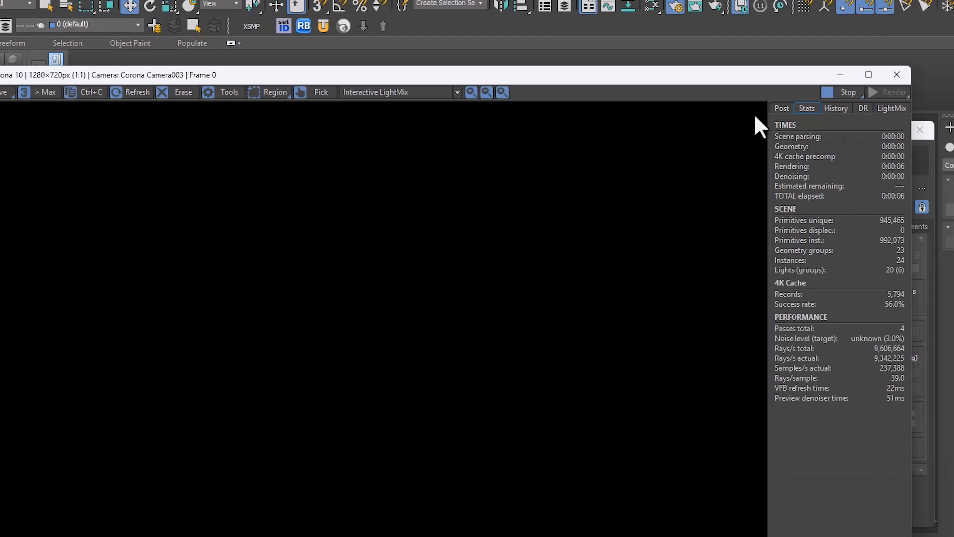
{"action": "left_click", "coordinate": [392, 92]}
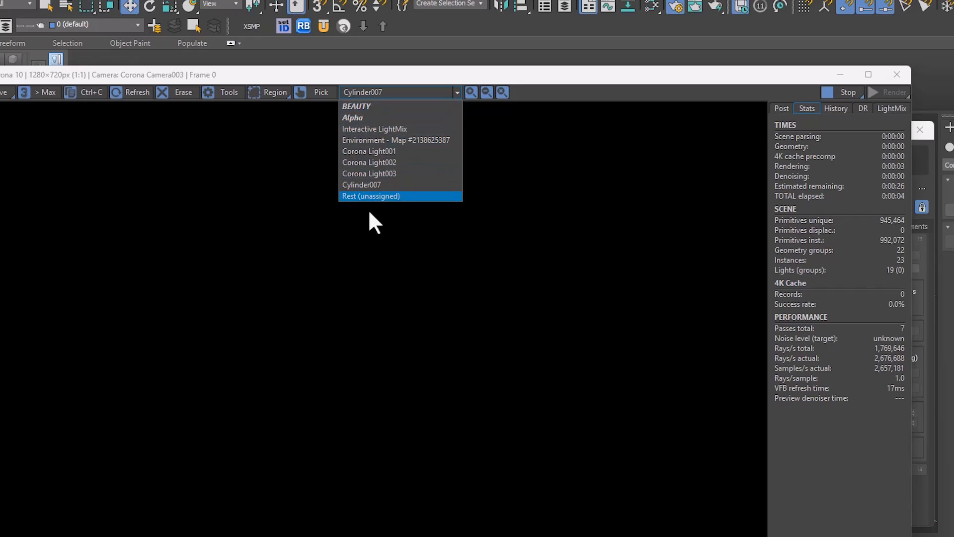
{"action": "left_click", "coordinate": [387, 85]}
{"action": "left_click", "coordinate": [845, 93]}
{"action": "left_click", "coordinate": [839, 75]}
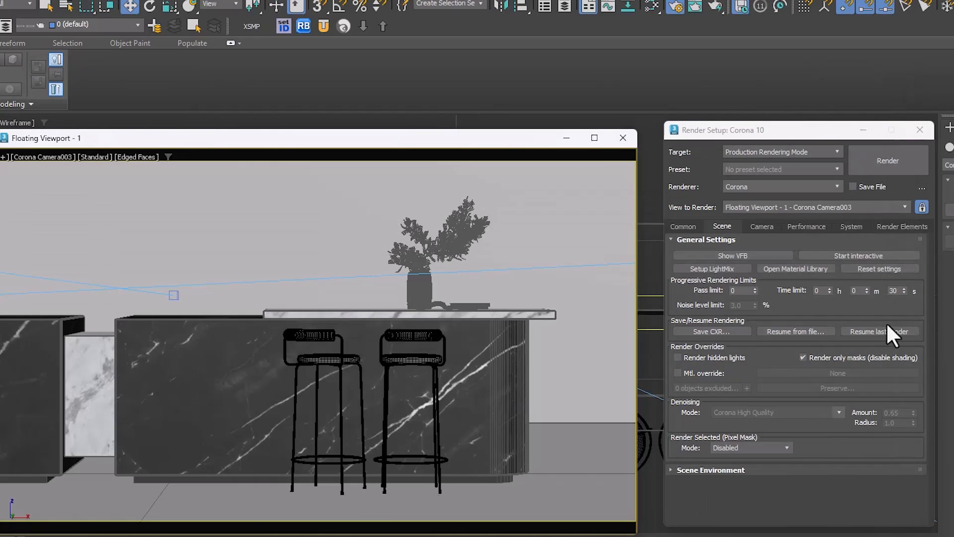
{"action": "left_click", "coordinate": [809, 357]}
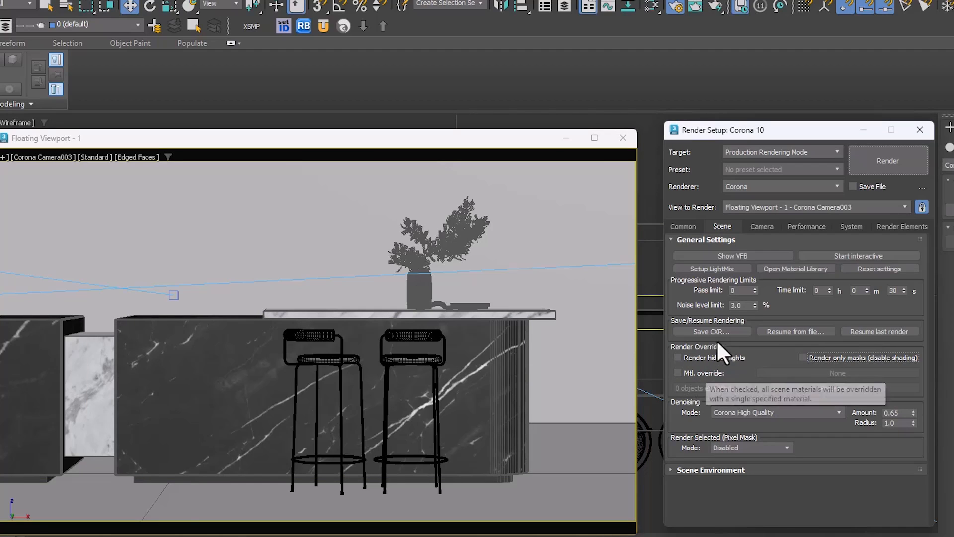
Step: Enable the material override and assign a new Corona Physical material to it
{"action": "left_click", "coordinate": [677, 373]}
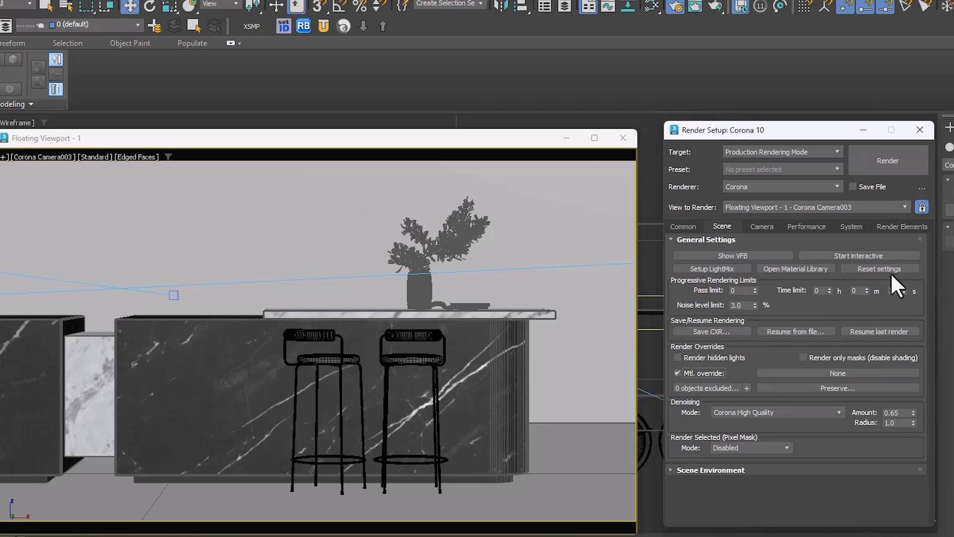
{"action": "left_click", "coordinate": [831, 374]}
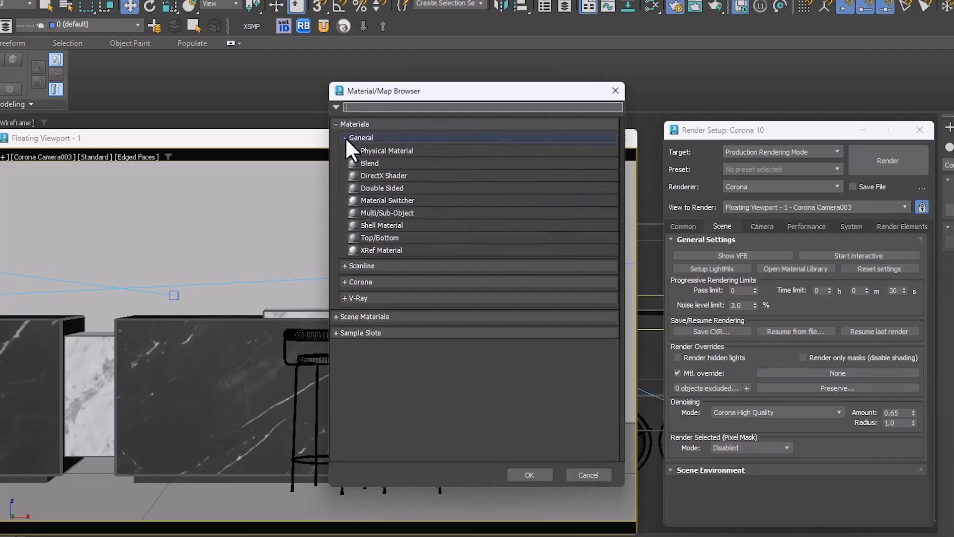
{"action": "left_click", "coordinate": [344, 138]}
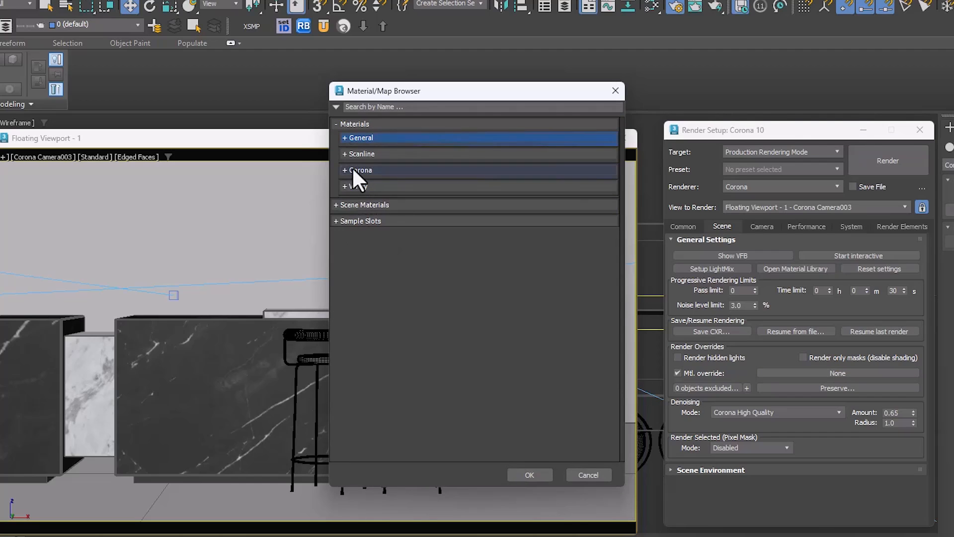
{"action": "left_click", "coordinate": [353, 170]}
{"action": "double_click", "coordinate": [395, 182]}
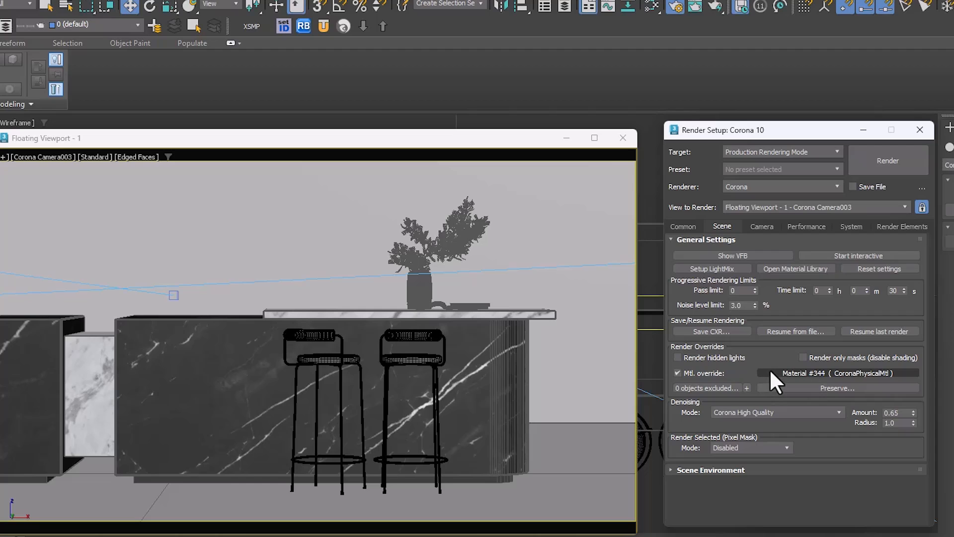
Step: Render the material override interactively with the Interactive LightMix element and its light layers shown, then stop the rendering
{"action": "left_click", "coordinate": [885, 253]}
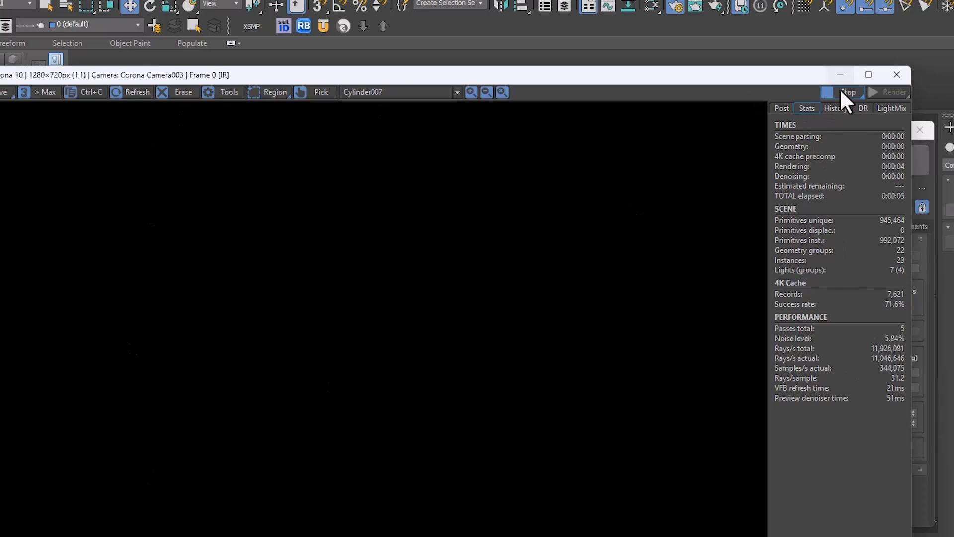
{"action": "left_click", "coordinate": [891, 108]}
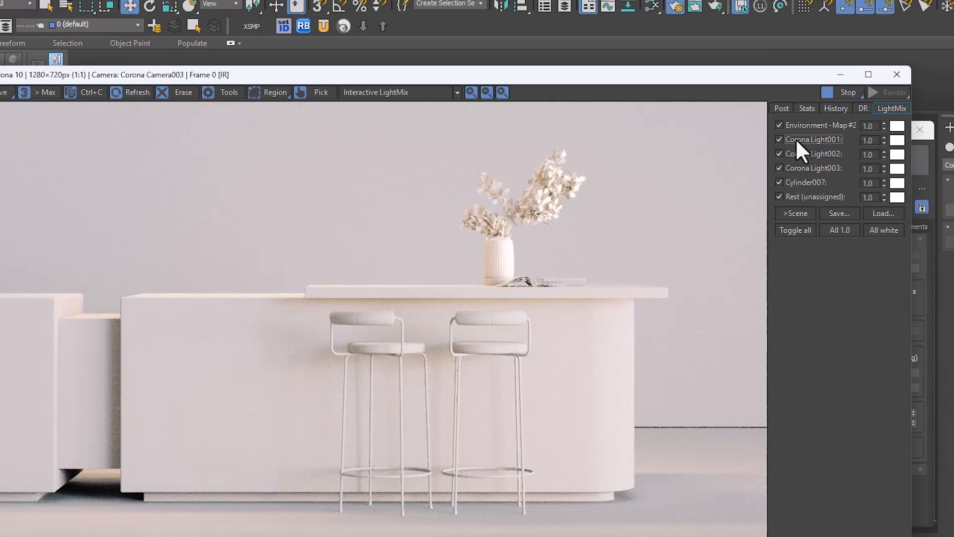
{"action": "left_click", "coordinate": [843, 92]}
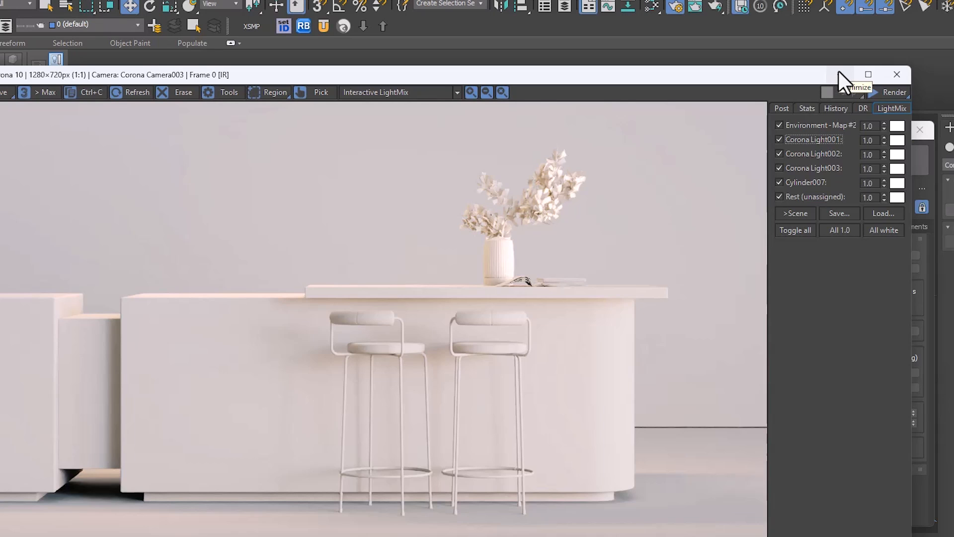
Step: Restart interactive rendering with the frame buffer beside Render Setup and exclude the right-hand bar stool from the material override
{"action": "left_click_drag", "start_coordinate": [798, 74], "coordinate": [533, 62]}
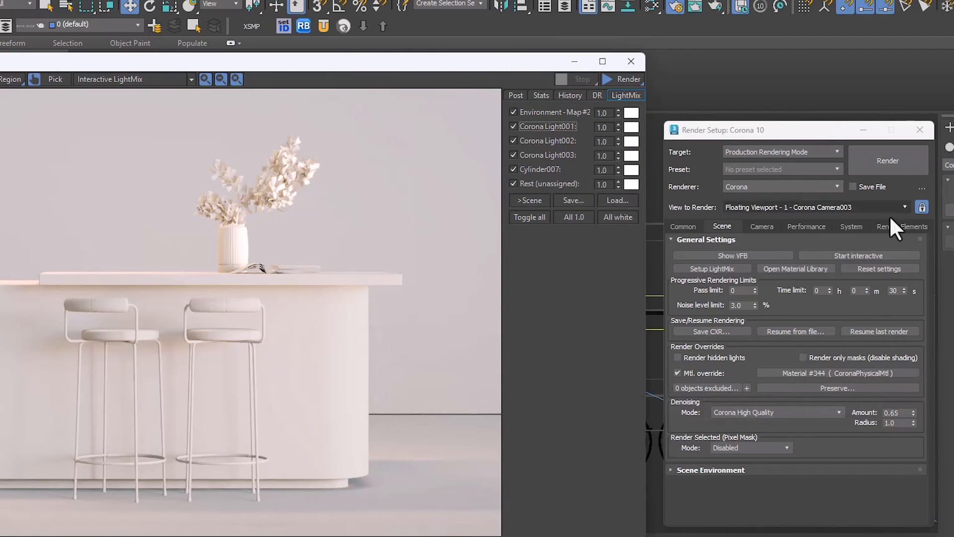
{"action": "left_click", "coordinate": [881, 252]}
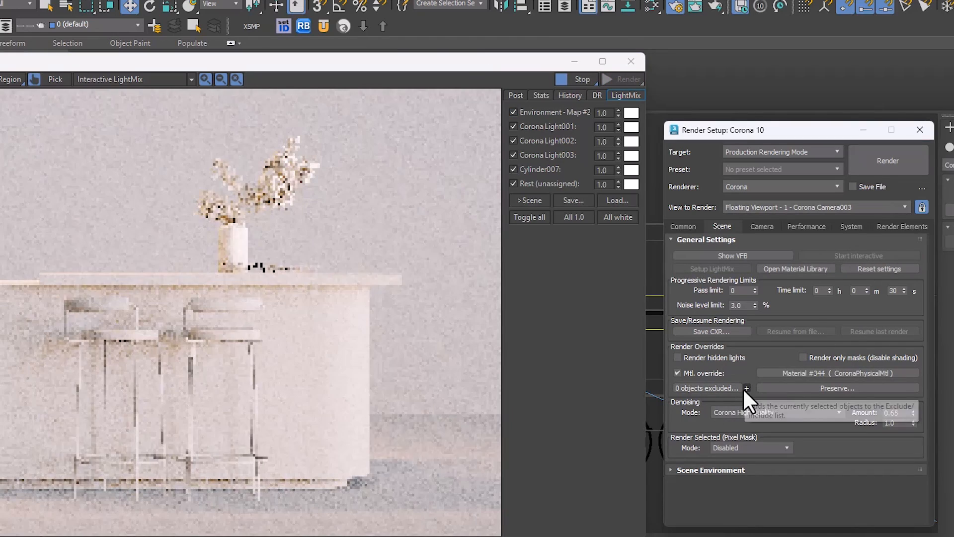
{"action": "left_click_drag", "start_coordinate": [771, 130], "coordinate": [907, 163]}
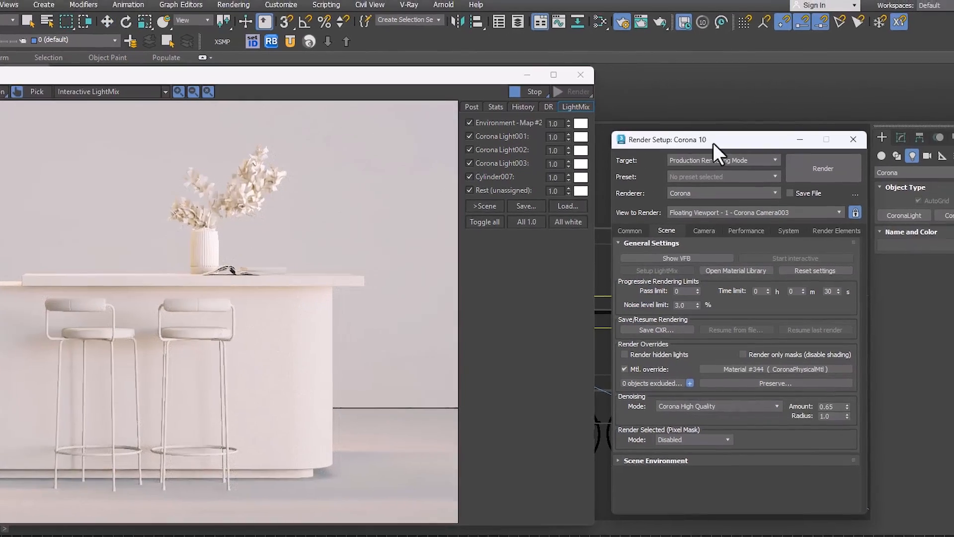
{"action": "left_click_drag", "start_coordinate": [812, 174], "coordinate": [811, 174]}
{"action": "left_click", "coordinate": [603, 443]}
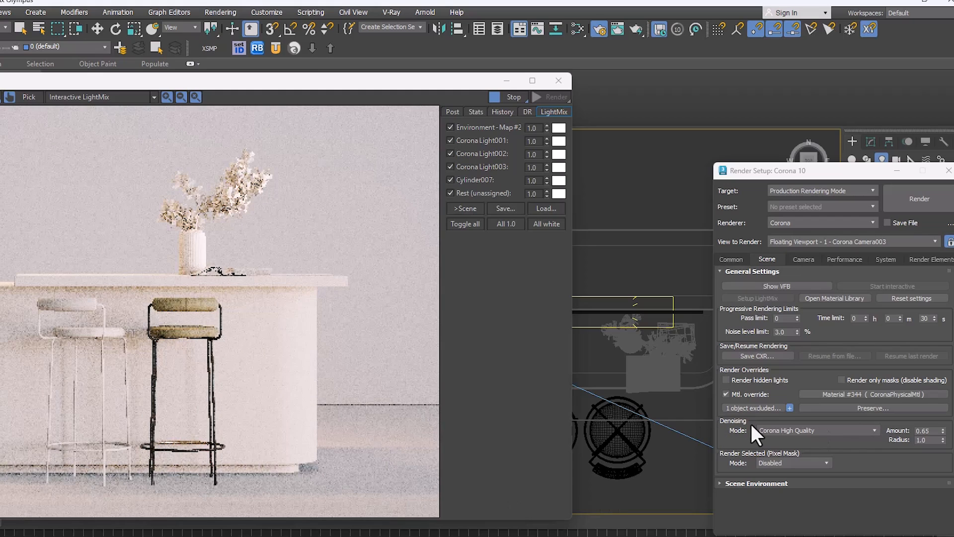
{"action": "right_click", "coordinate": [578, 271]}
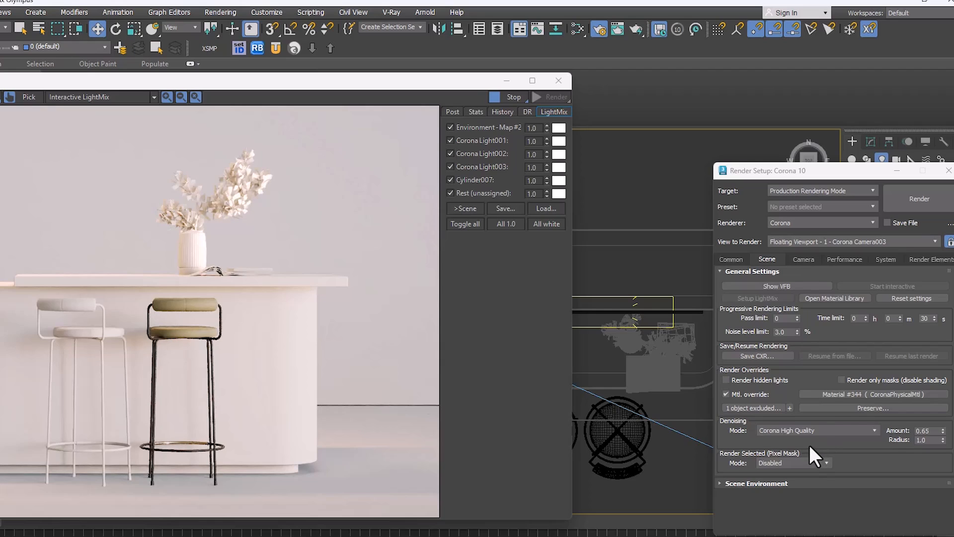
Step: Set the material override to preserve opacity and glass materials, inspecting the plant's leaves in the interactive render
{"action": "left_click", "coordinate": [854, 406]}
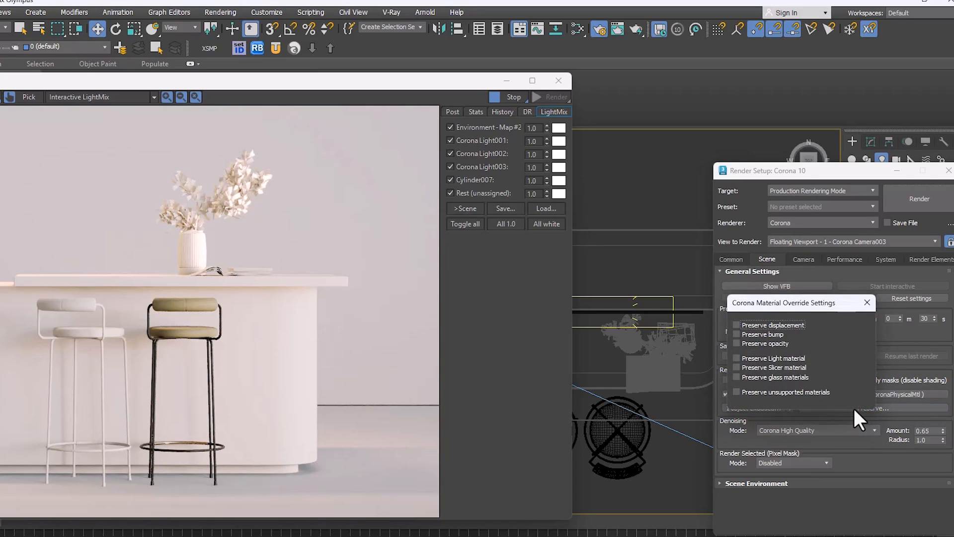
{"action": "left_click_drag", "start_coordinate": [768, 303], "coordinate": [756, 285]}
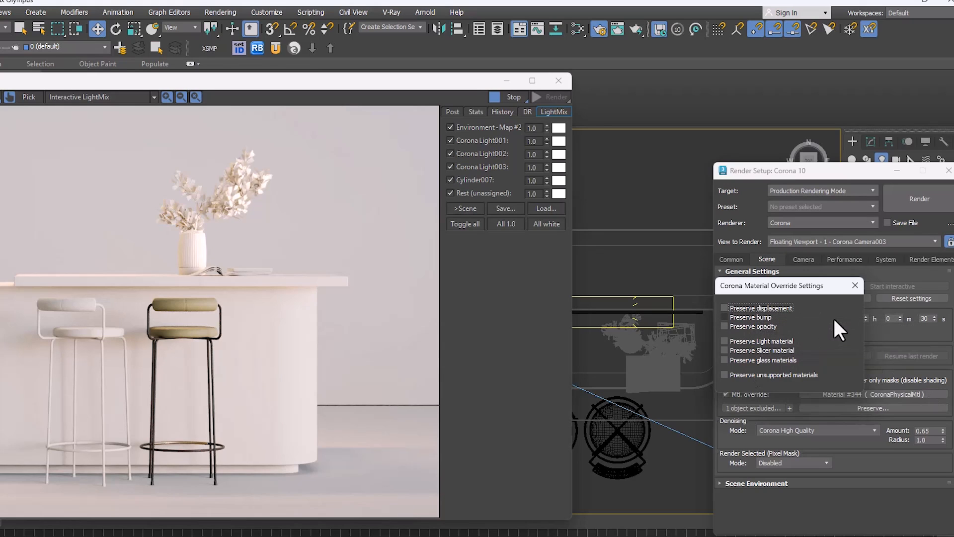
{"action": "left_click", "coordinate": [765, 326]}
{"action": "scroll", "coordinate": [234, 166], "scroll_direction": "up", "scroll_amount": 5}
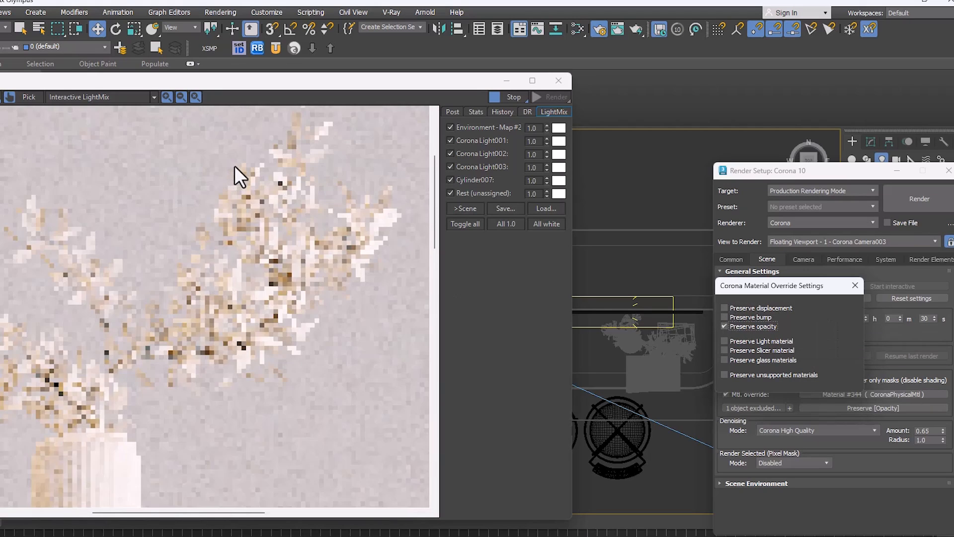
{"action": "scroll", "coordinate": [230, 313], "scroll_direction": "down", "scroll_amount": 5}
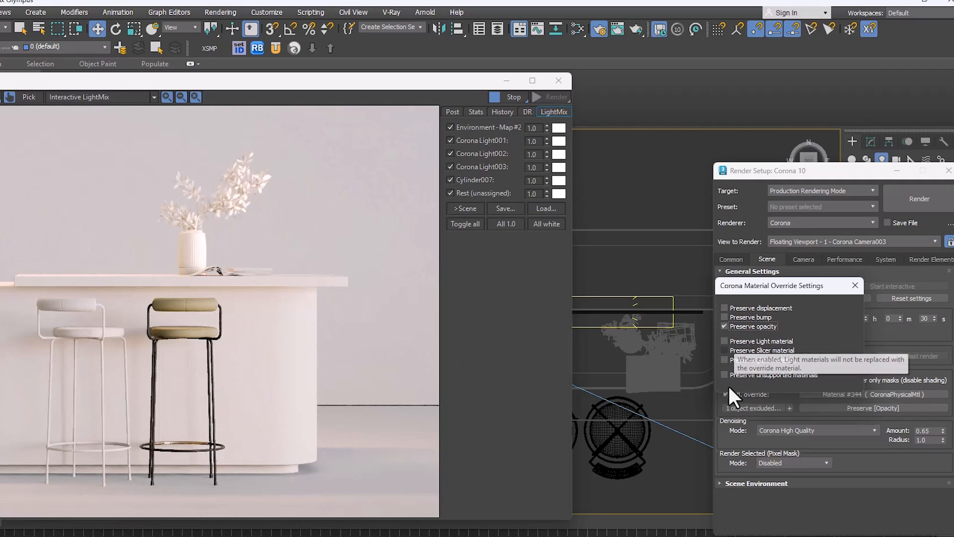
{"action": "left_click", "coordinate": [741, 360]}
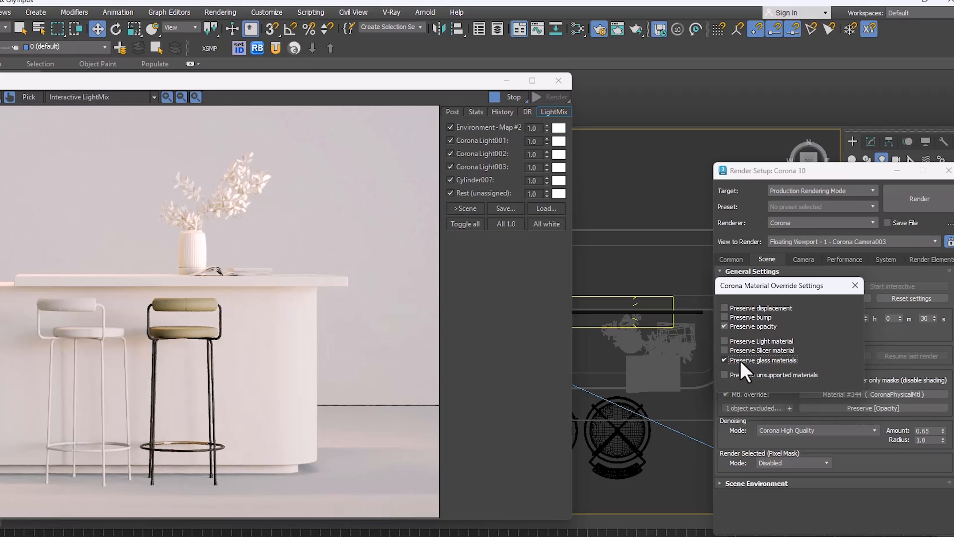
Step: Inspect the vase's glass in the interactive render, then turn off preserving of glass materials and opacity in the material override settings
{"action": "scroll", "coordinate": [194, 248], "scroll_direction": "up", "scroll_amount": 2}
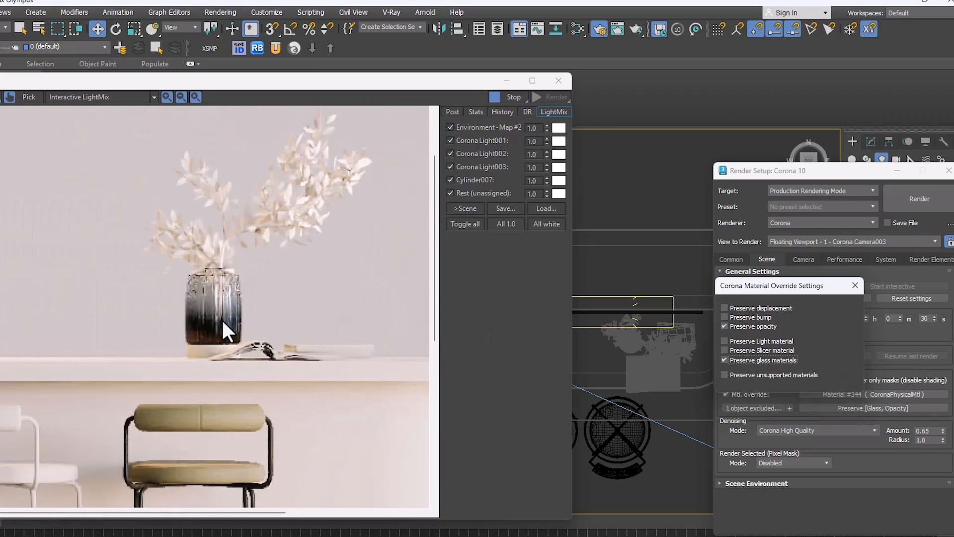
{"action": "scroll", "coordinate": [239, 328], "scroll_direction": "up", "scroll_amount": 2}
{"action": "scroll", "coordinate": [225, 318], "scroll_direction": "down", "scroll_amount": 3}
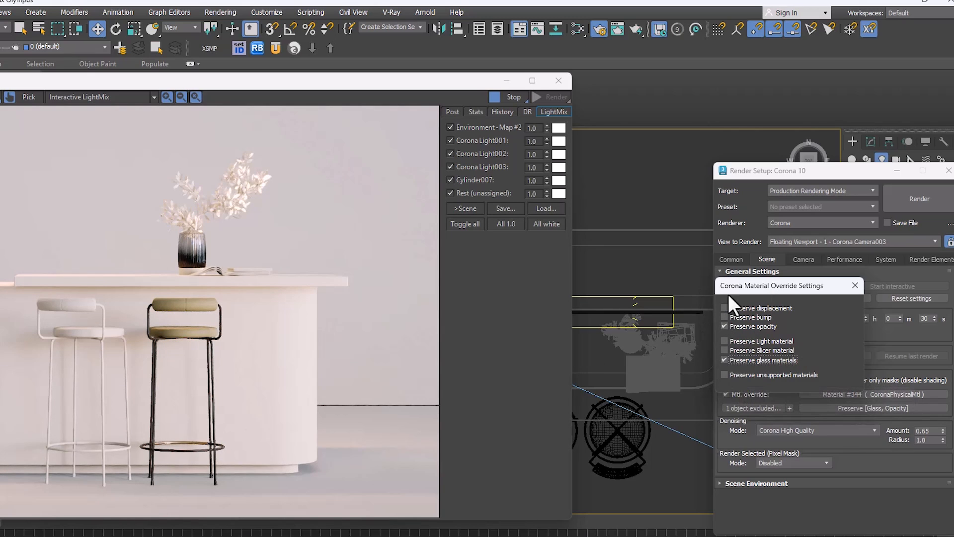
{"action": "left_click", "coordinate": [735, 360]}
{"action": "left_click", "coordinate": [729, 327]}
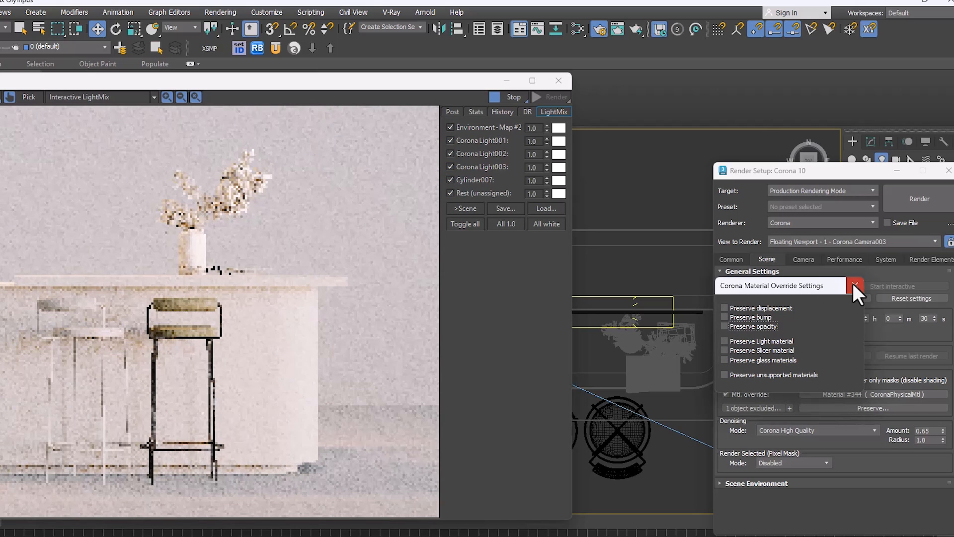
{"action": "left_click", "coordinate": [853, 283]}
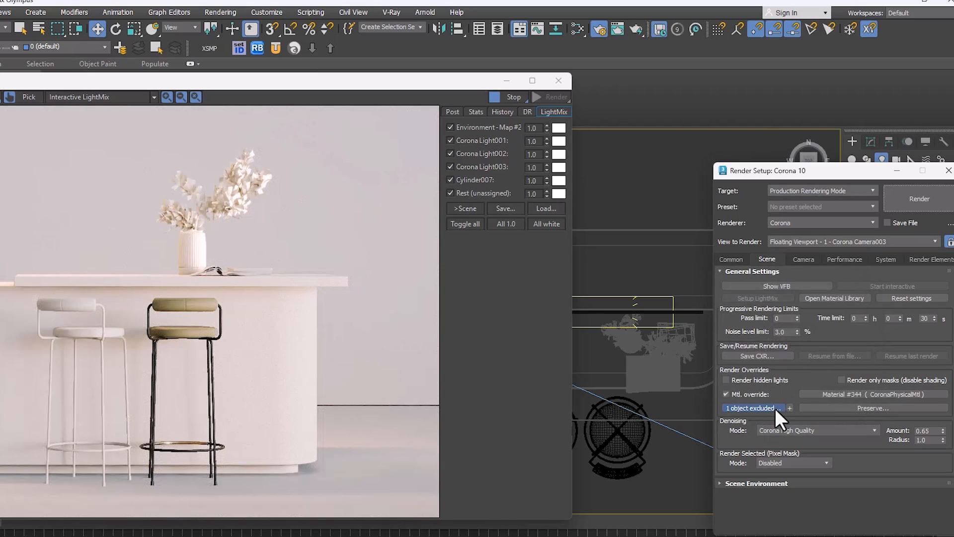
Step: Remove the bar stool from the material override's exclusion list and disable the material override
{"action": "left_click", "coordinate": [774, 407]}
{"action": "left_click", "coordinate": [453, 400]}
{"action": "left_click", "coordinate": [528, 415]}
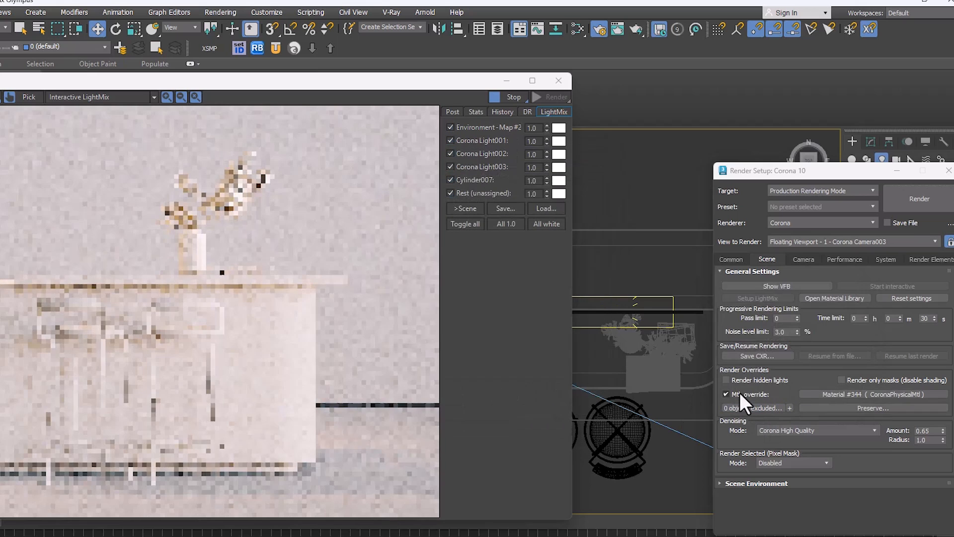
{"action": "left_click", "coordinate": [726, 394]}
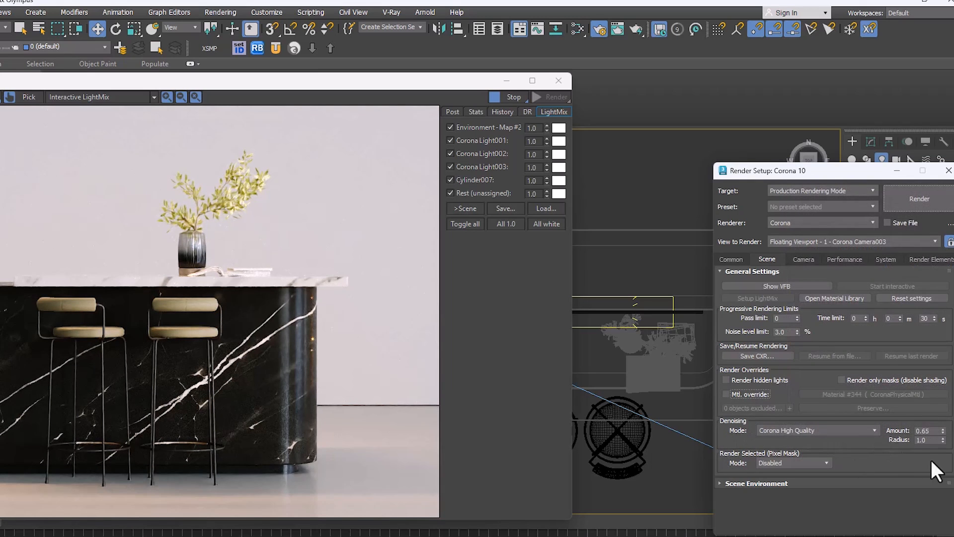
Step: Review the available denoising modes and keep Corona High Quality
{"action": "mouse_move", "coordinate": [858, 430]}
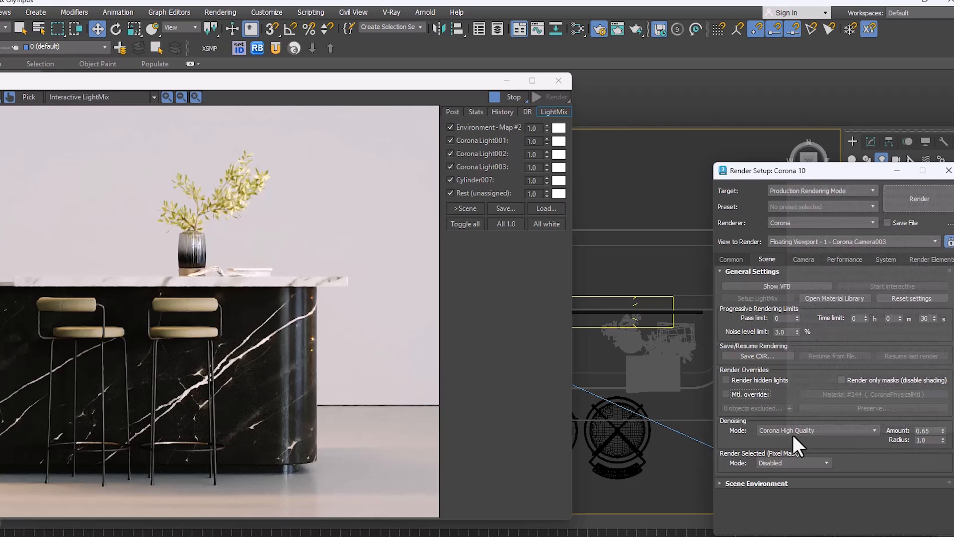
{"action": "left_click", "coordinate": [809, 429]}
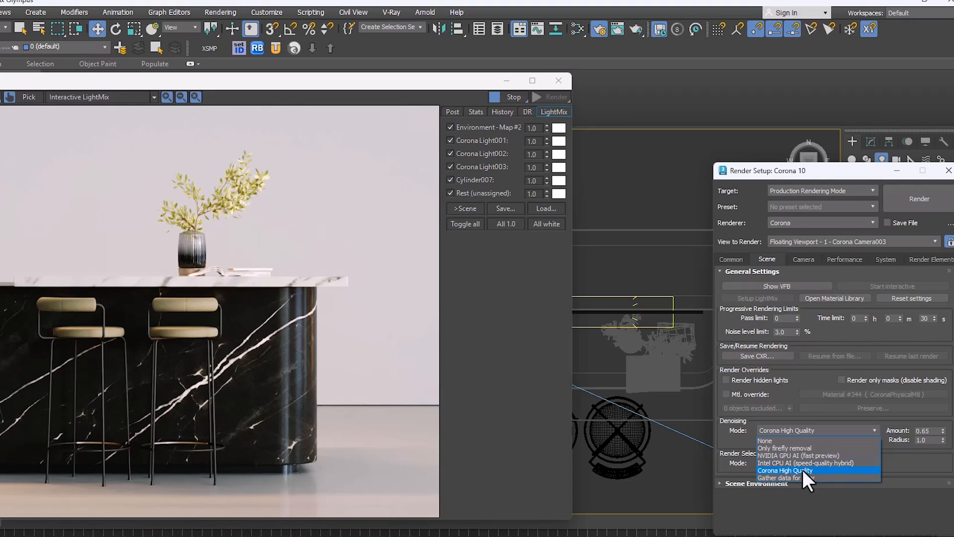
{"action": "left_click", "coordinate": [782, 470]}
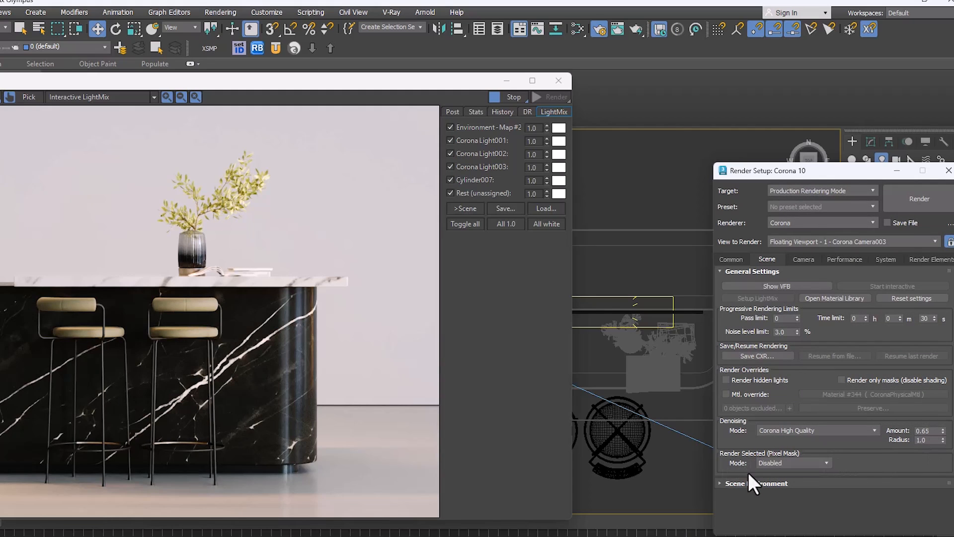
Step: Set Render Selected to the Include/exclude list mode and include both bar stools and the marble kitchen island
{"action": "left_click_drag", "start_coordinate": [792, 174], "coordinate": [680, 103]}
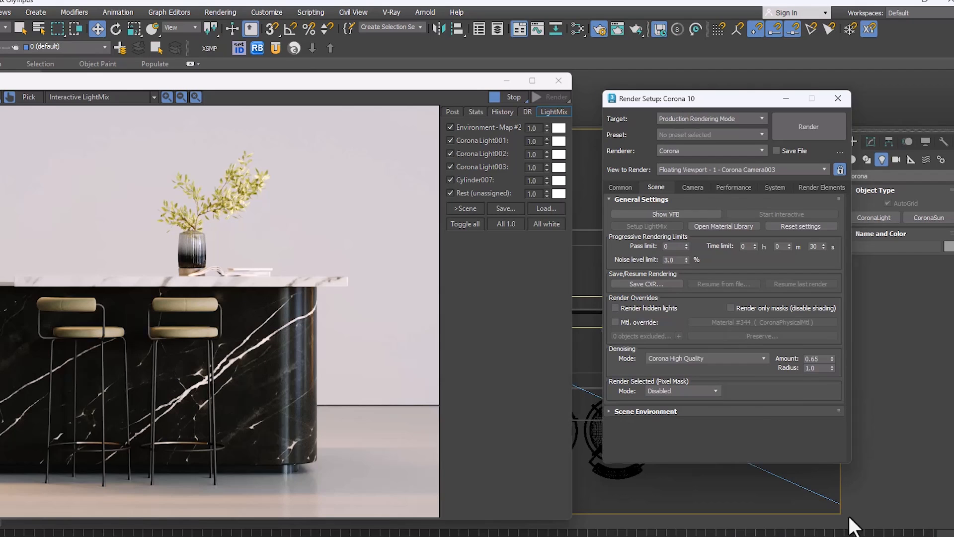
{"action": "left_click", "coordinate": [703, 390]}
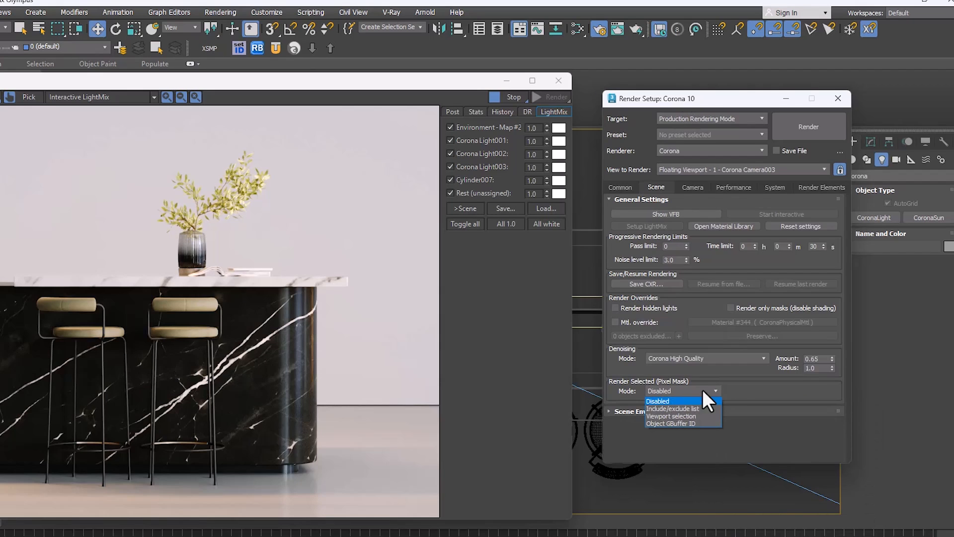
{"action": "left_click", "coordinate": [685, 408]}
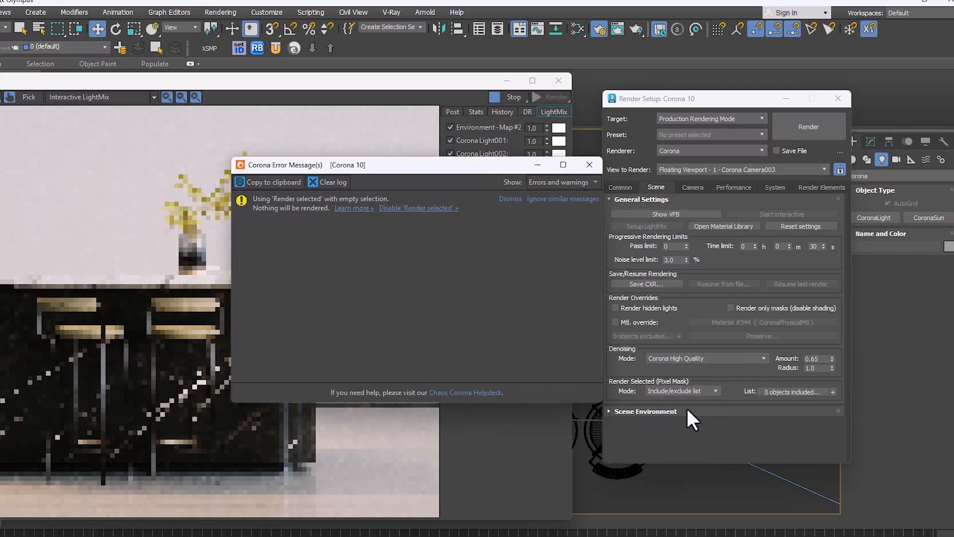
{"action": "left_click", "coordinate": [588, 164]}
{"action": "left_click", "coordinate": [833, 392]}
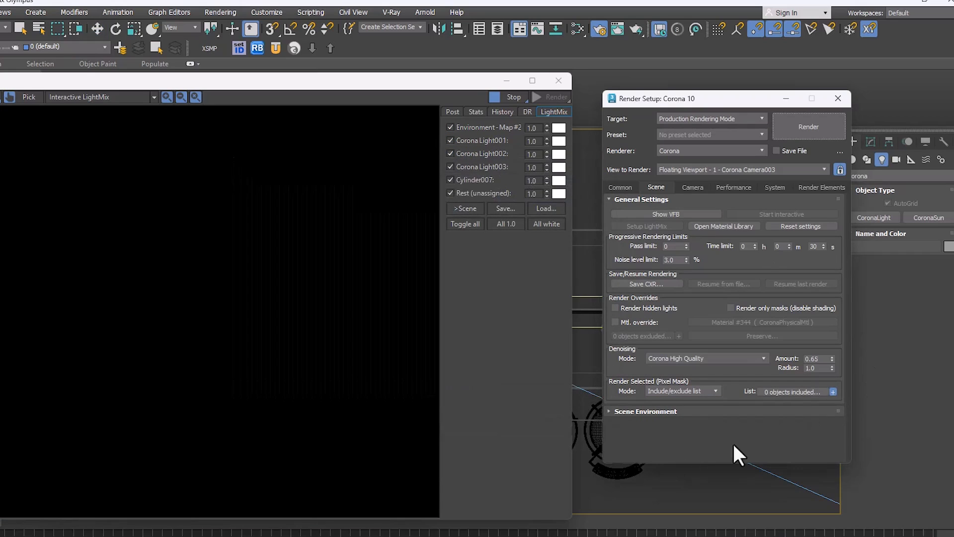
{"action": "left_click", "coordinate": [606, 480]}
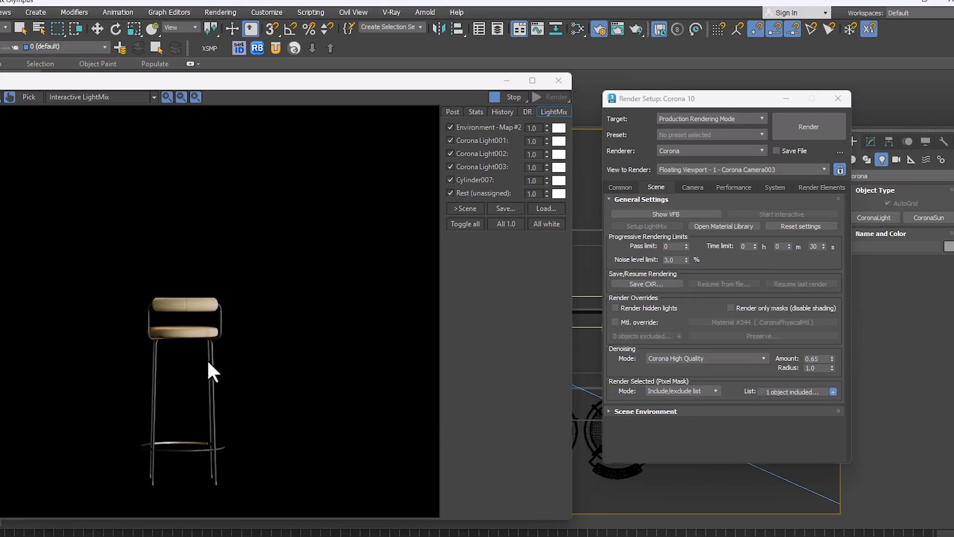
{"action": "left_click", "coordinate": [578, 436]}
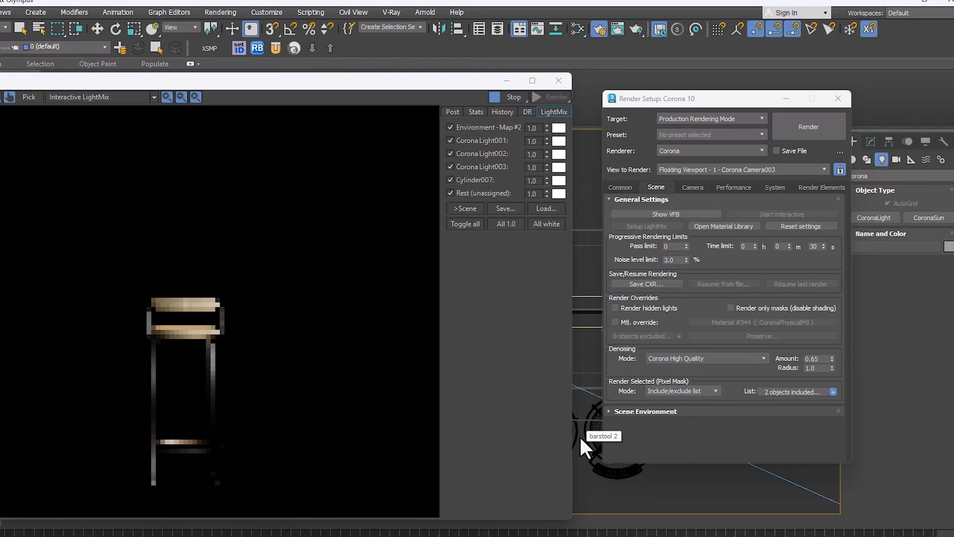
{"action": "left_click", "coordinate": [592, 388]}
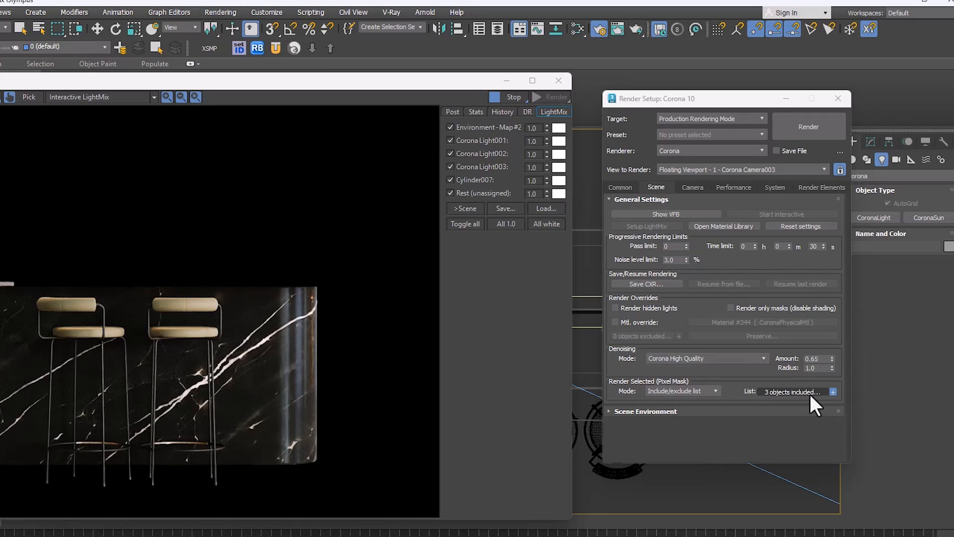
Step: Switch Render Selected to Viewport selection and render first the right-hand bar stool, then the marble island by selecting each
{"action": "left_click", "coordinate": [695, 390]}
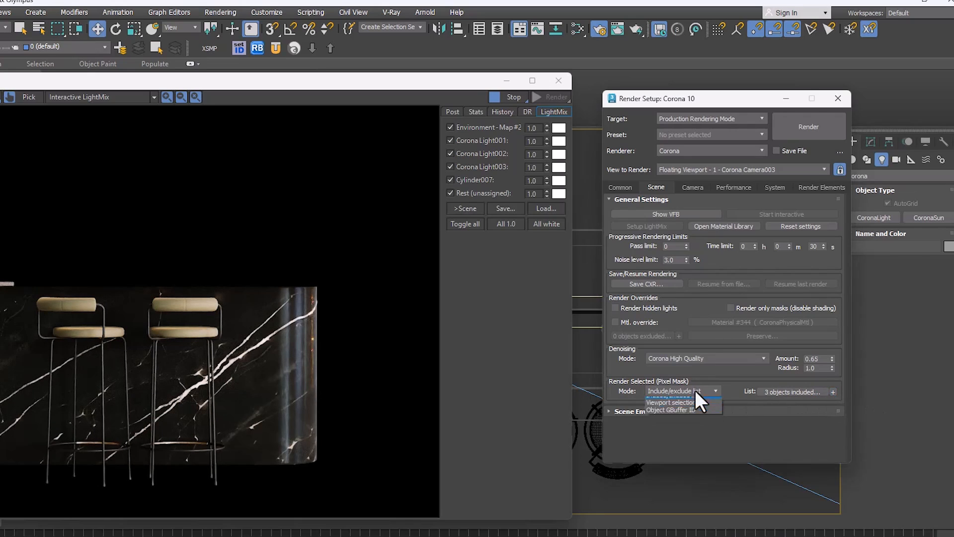
{"action": "left_click", "coordinate": [663, 416]}
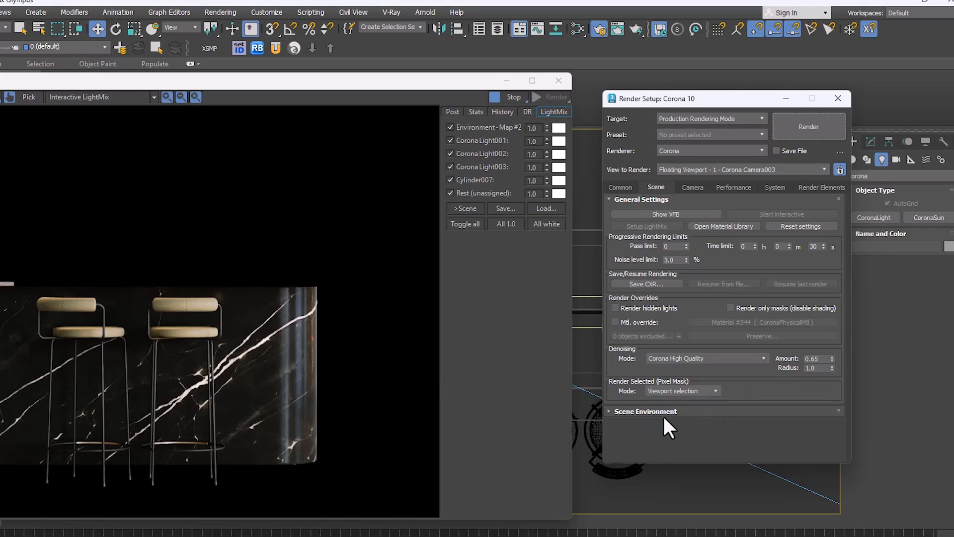
{"action": "left_click", "coordinate": [616, 476]}
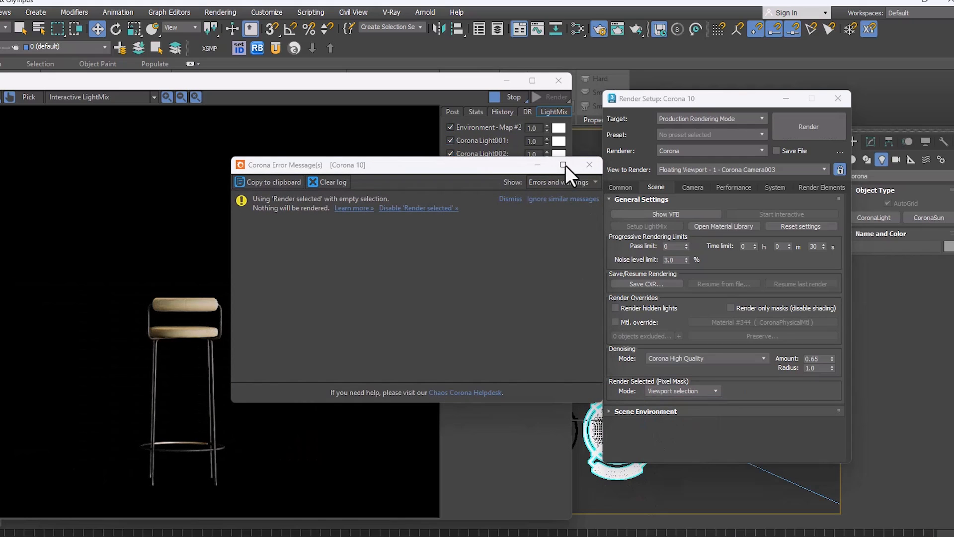
{"action": "left_click", "coordinate": [589, 164]}
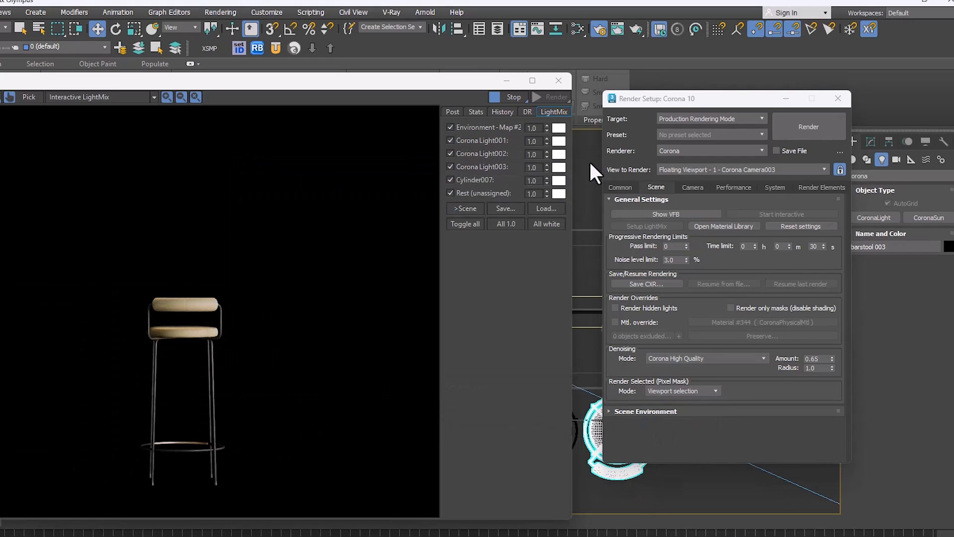
{"action": "left_click", "coordinate": [587, 292]}
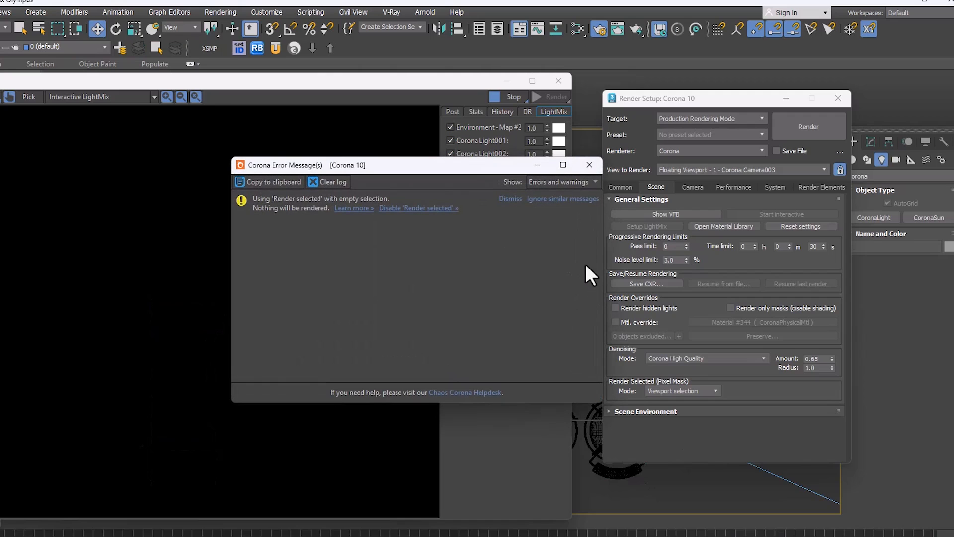
{"action": "left_click", "coordinate": [589, 165]}
{"action": "left_click", "coordinate": [586, 229]}
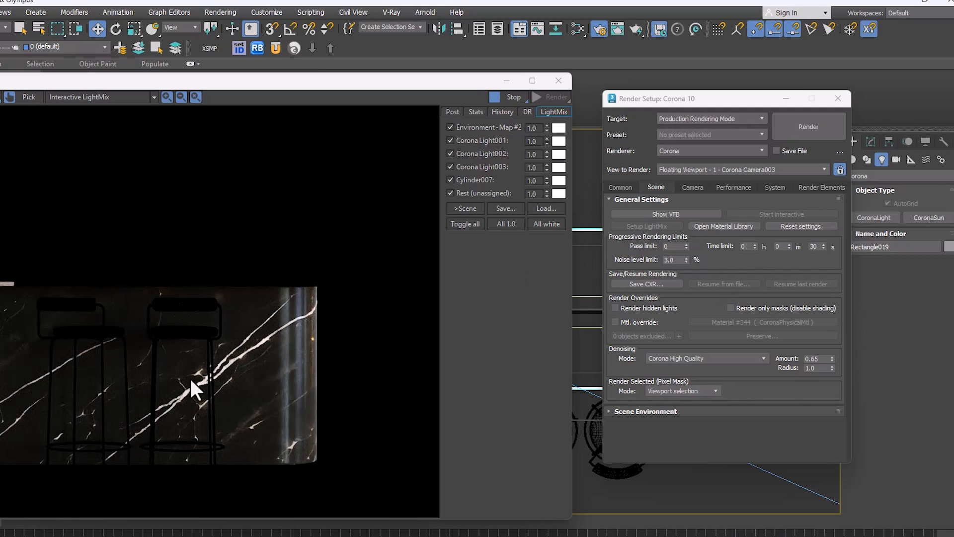
Step: Set Render Selected to the Object GBuffer ID mode with object ID 1
{"action": "left_click", "coordinate": [678, 390]}
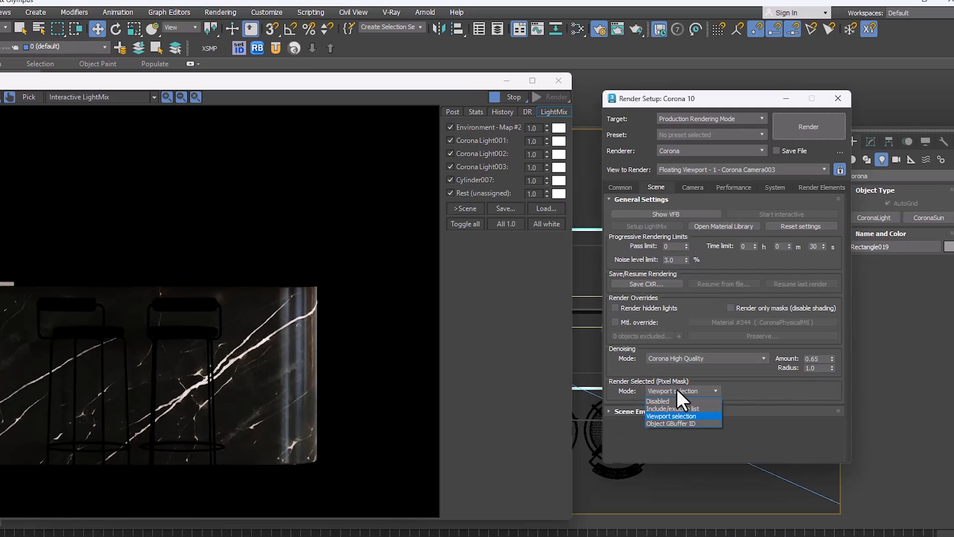
{"action": "left_click", "coordinate": [670, 421]}
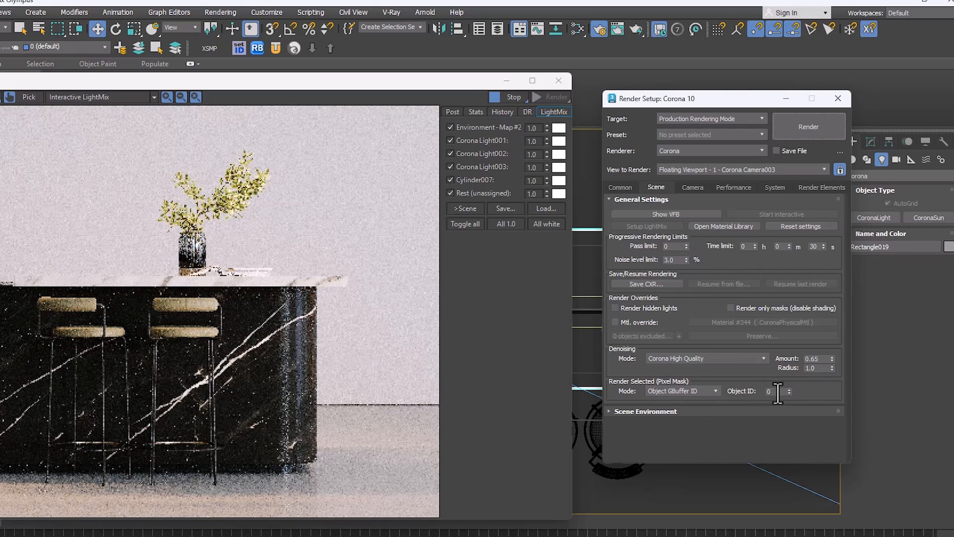
{"action": "left_click", "coordinate": [788, 388]}
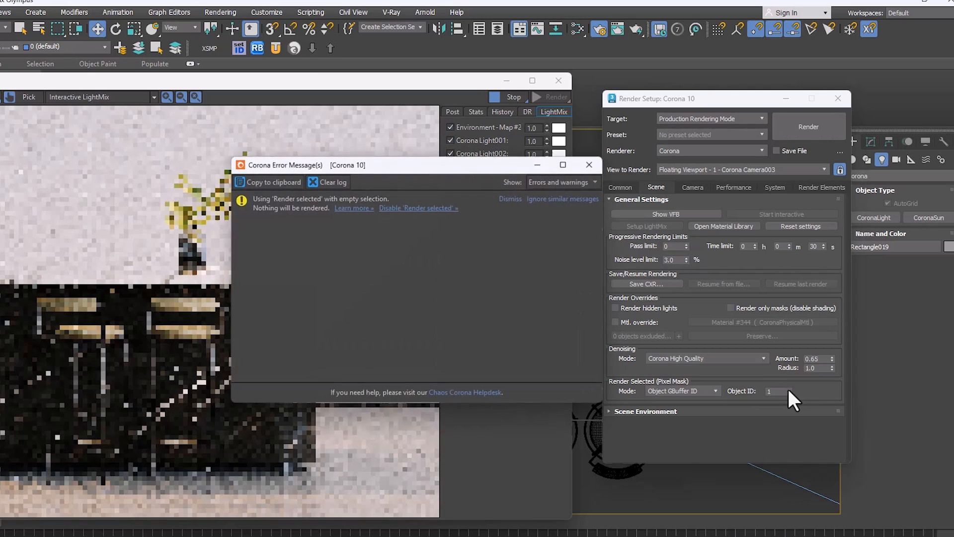
{"action": "left_click", "coordinate": [590, 164]}
Step: Set the G-Buffer object ID of the right-hand bar stool to 1 in its object properties
{"action": "left_click", "coordinate": [590, 443]}
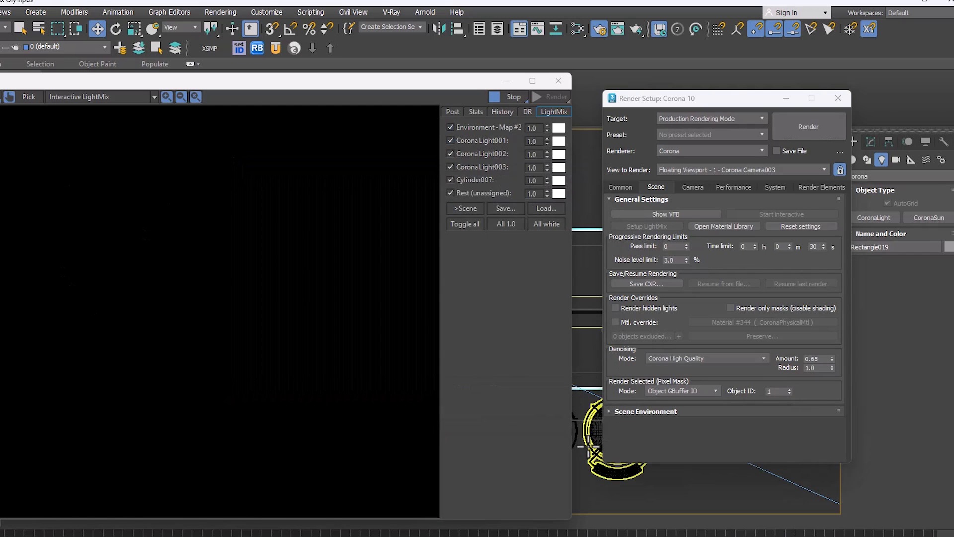
{"action": "right_click", "coordinate": [585, 409]}
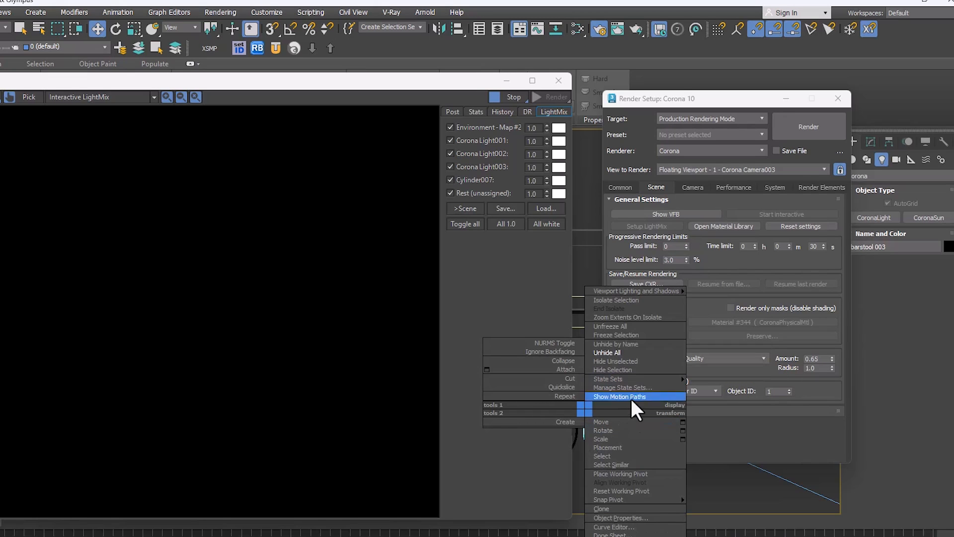
{"action": "left_click", "coordinate": [619, 518]}
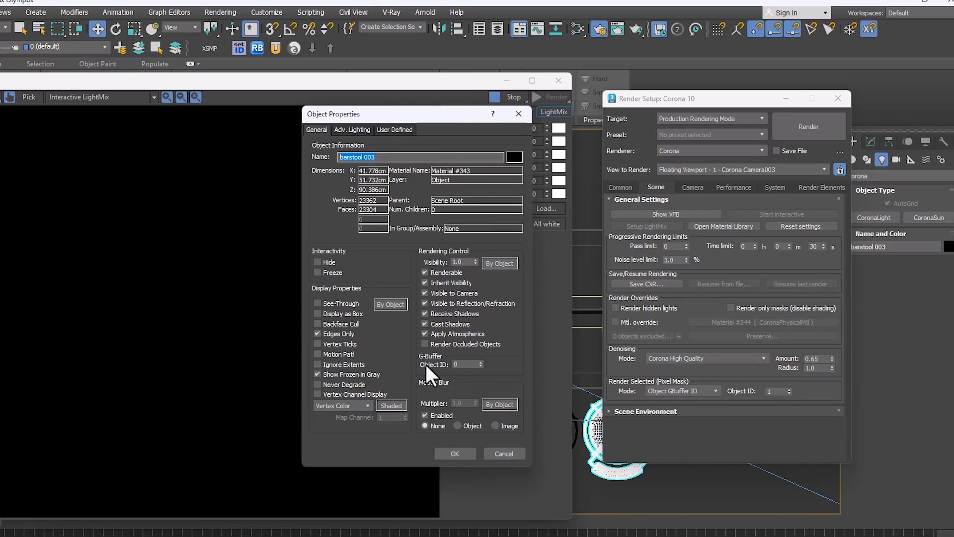
{"action": "left_click", "coordinate": [455, 452]}
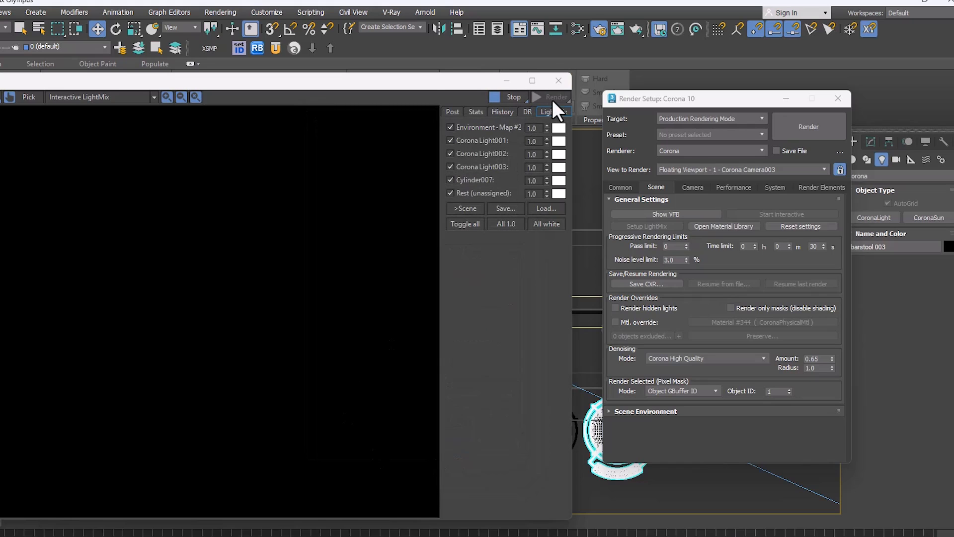
Step: Restart the interactive rendering to render only the object with the matching G-Buffer ID, then stop it
{"action": "left_click", "coordinate": [506, 80]}
{"action": "left_click", "coordinate": [184, 532]}
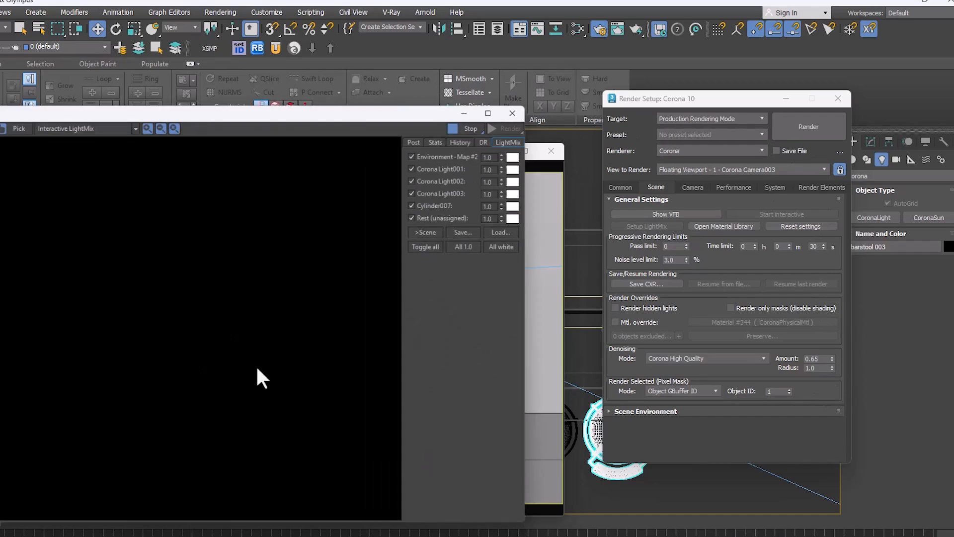
{"action": "left_click", "coordinate": [524, 95]}
{"action": "left_click", "coordinate": [550, 99]}
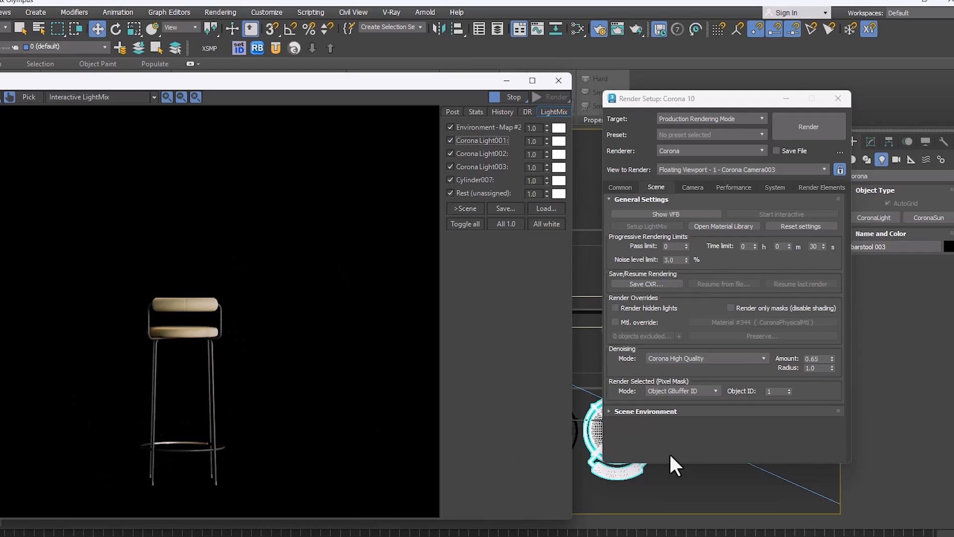
{"action": "left_click", "coordinate": [496, 95]}
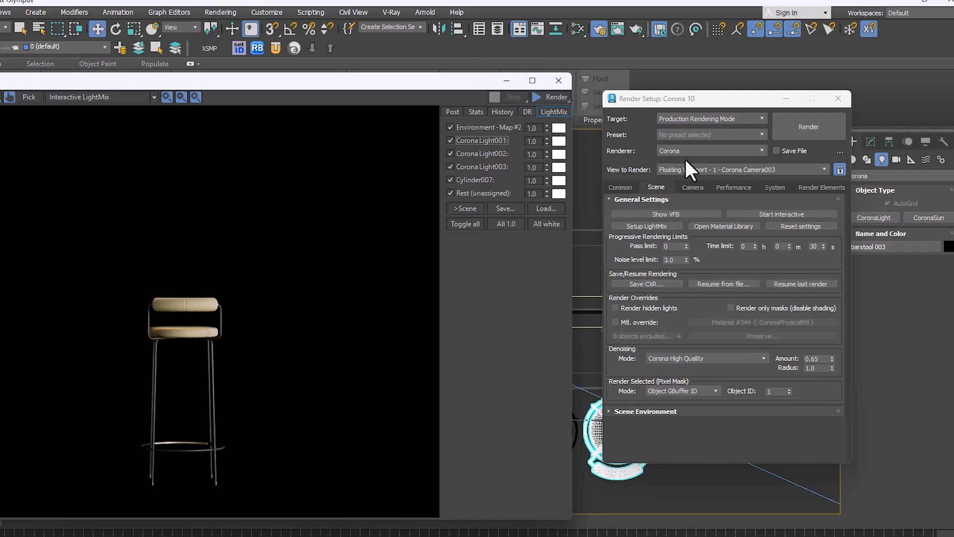
Step: Expand the Scene Environment settings and look over them alongside the General Settings
{"action": "left_click", "coordinate": [647, 199]}
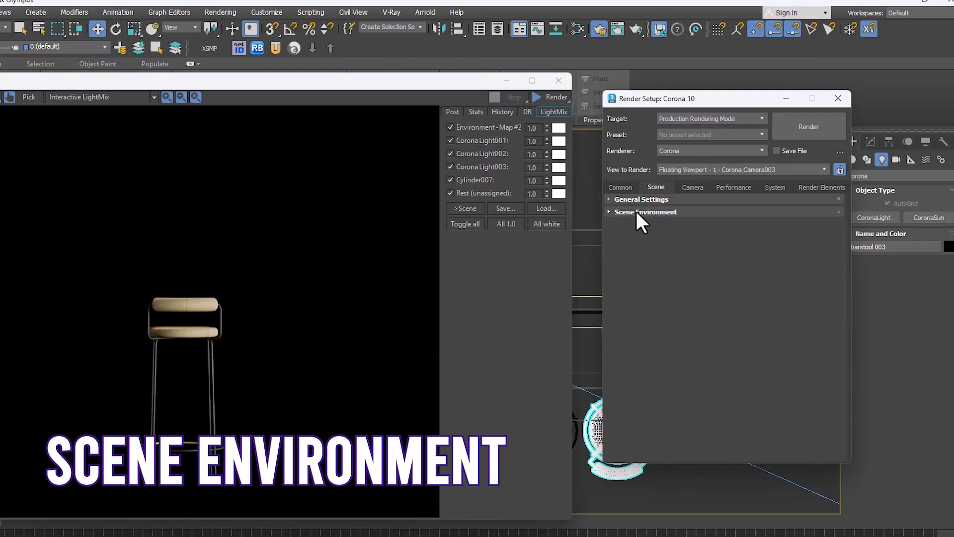
{"action": "left_click", "coordinate": [639, 213]}
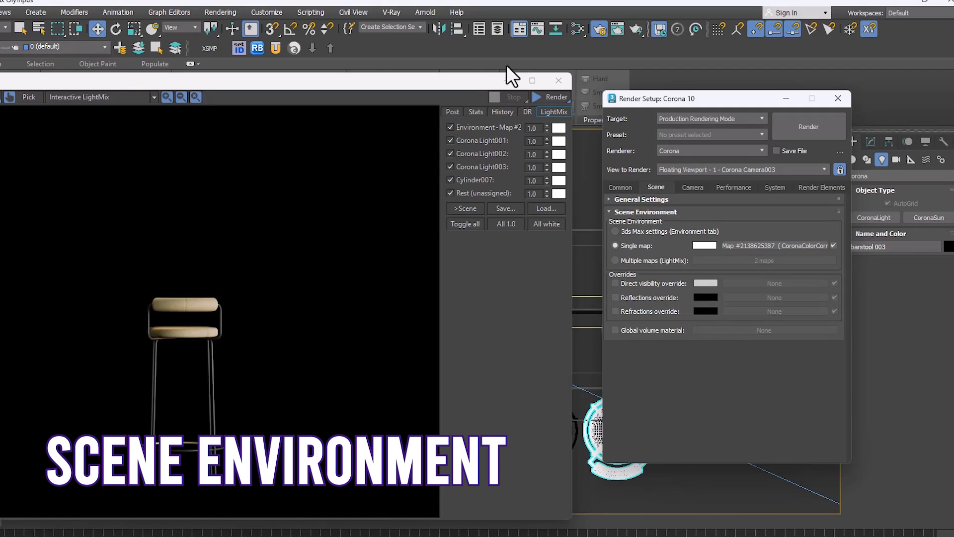
{"action": "left_click", "coordinate": [622, 184]}
{"action": "left_click", "coordinate": [653, 190]}
{"action": "left_click", "coordinate": [648, 199]}
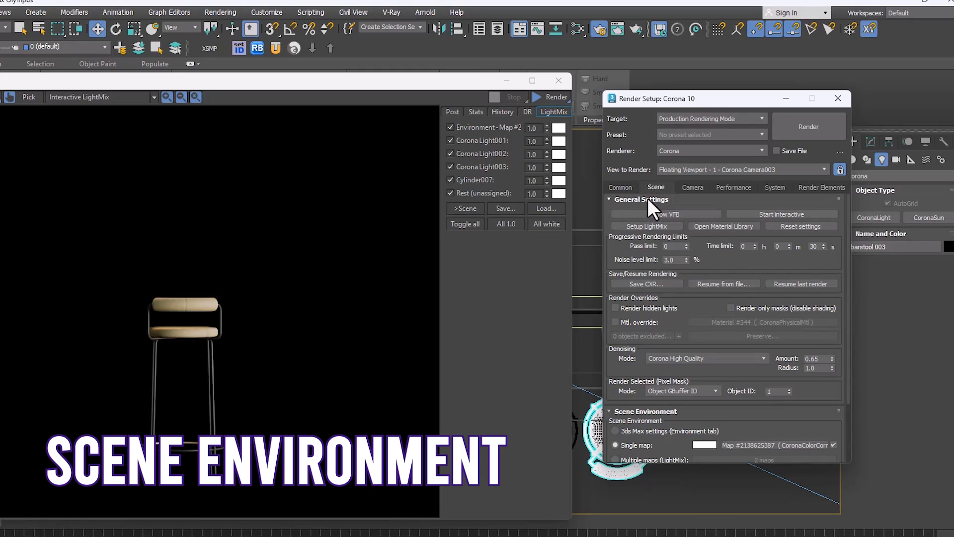
Step: Set the Render Selected mode to Disabled, collapse the General Settings and briefly run the interactive rendering of the full scene
{"action": "left_click", "coordinate": [662, 445]}
{"action": "left_click", "coordinate": [706, 391]}
{"action": "left_click", "coordinate": [687, 405]}
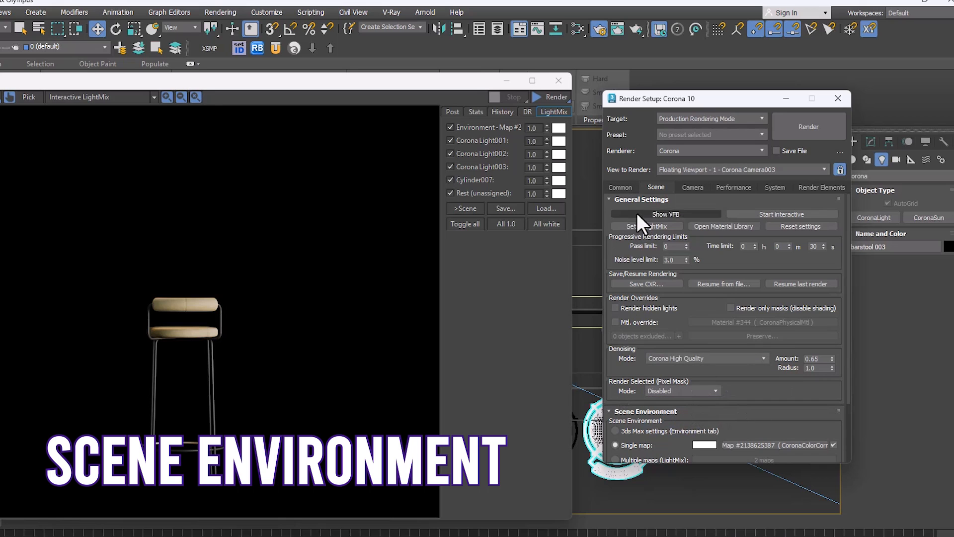
{"action": "left_click", "coordinate": [641, 199]}
{"action": "left_click", "coordinate": [549, 99]}
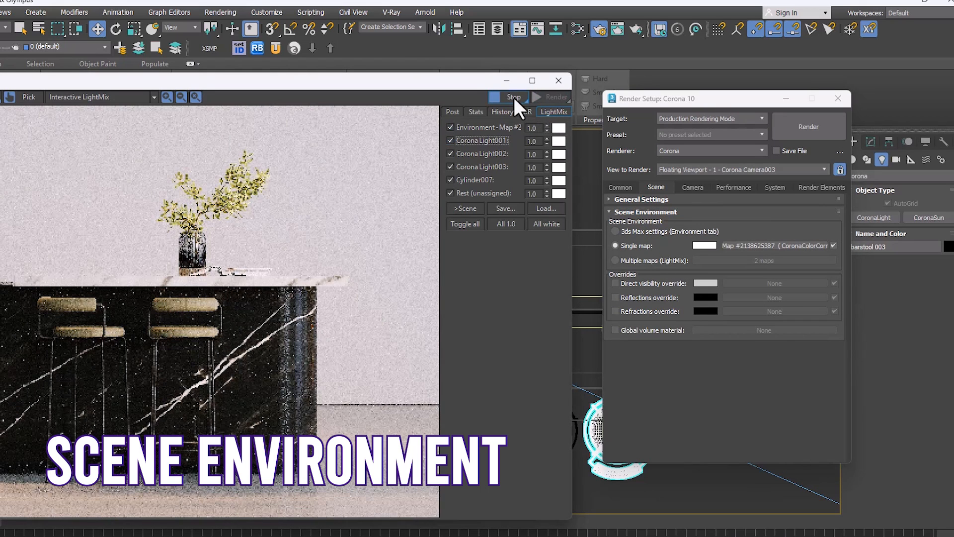
{"action": "left_click", "coordinate": [514, 98]}
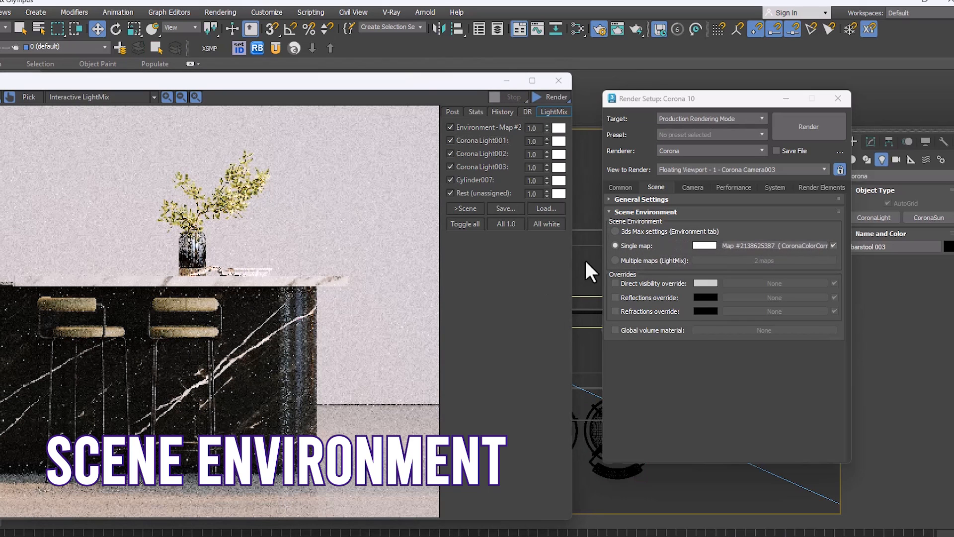
Step: Examine the Environment Map slot in the 3ds Max Environment and Effects settings and keep the scene environment on Single map
{"action": "key", "text": "8"}
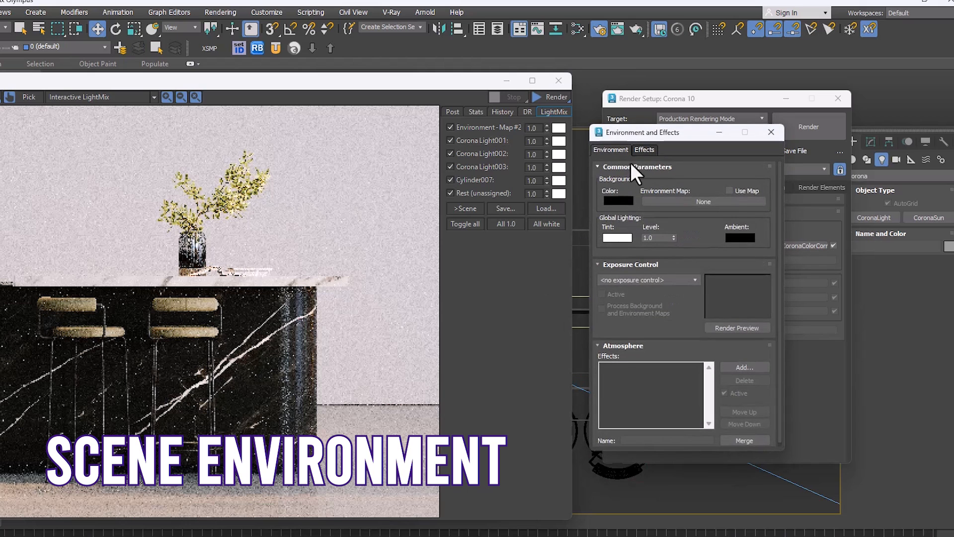
{"action": "left_click_drag", "start_coordinate": [668, 132], "coordinate": [460, 136]}
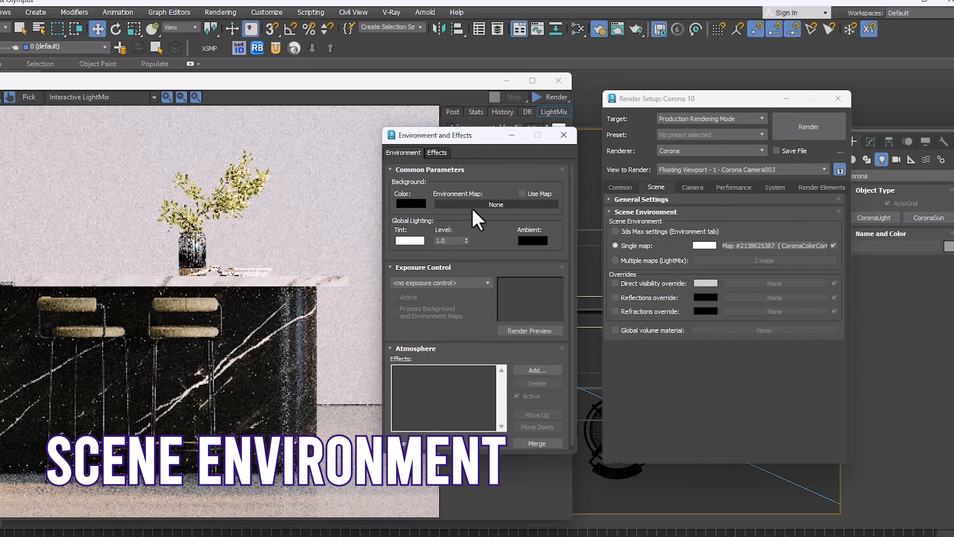
{"action": "left_click", "coordinate": [563, 134]}
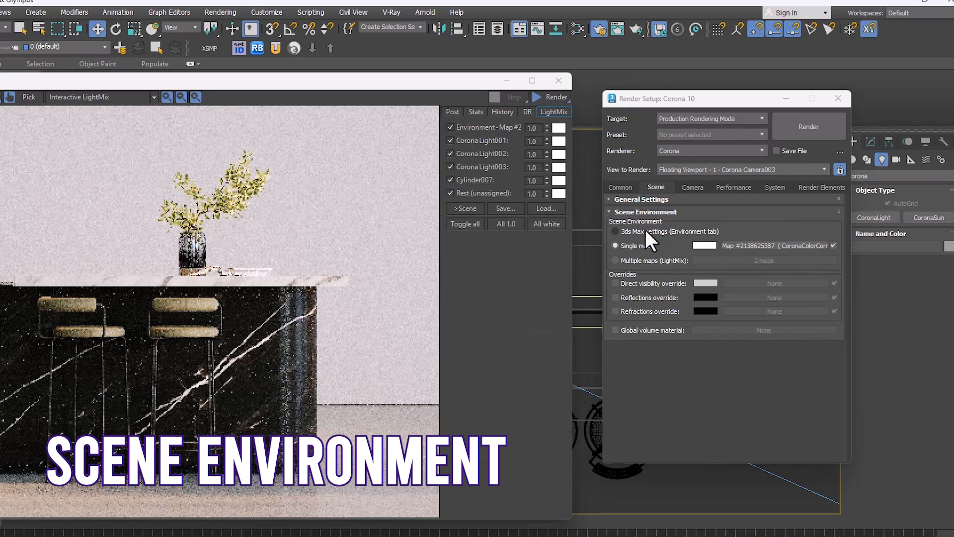
{"action": "left_click", "coordinate": [632, 229]}
{"action": "left_click", "coordinate": [630, 247]}
Step: Examine the CoronaBitmap and CoronaColorCorrect environment map nodes in the Slate Material Editor beside the Render Setup
{"action": "key", "text": "m"}
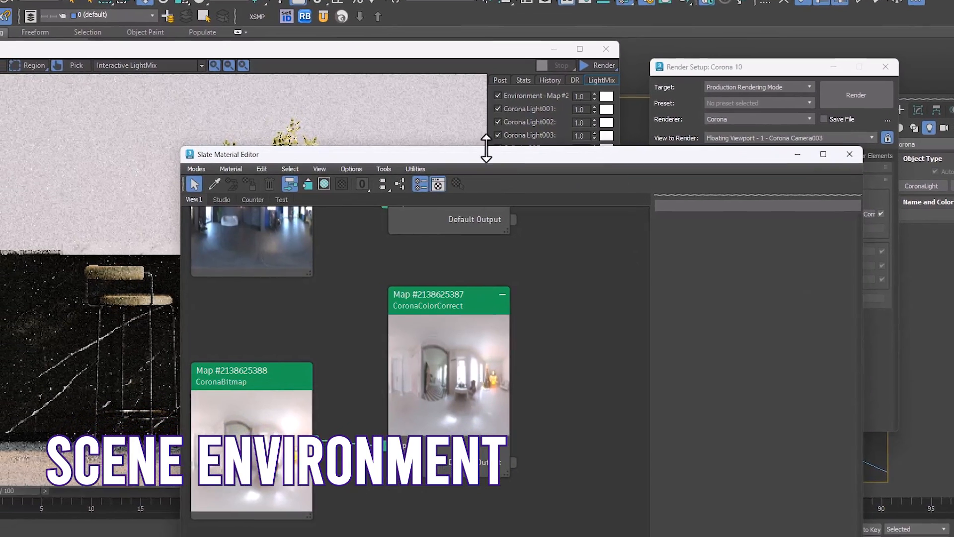
{"action": "scroll", "coordinate": [318, 320], "scroll_direction": "down", "scroll_amount": 3}
{"action": "middle_click_drag", "start_coordinate": [318, 321], "coordinate": [378, 453]}
{"action": "middle_click_drag", "start_coordinate": [442, 464], "coordinate": [505, 305]}
{"action": "scroll", "coordinate": [505, 305], "scroll_direction": "up", "scroll_amount": 4}
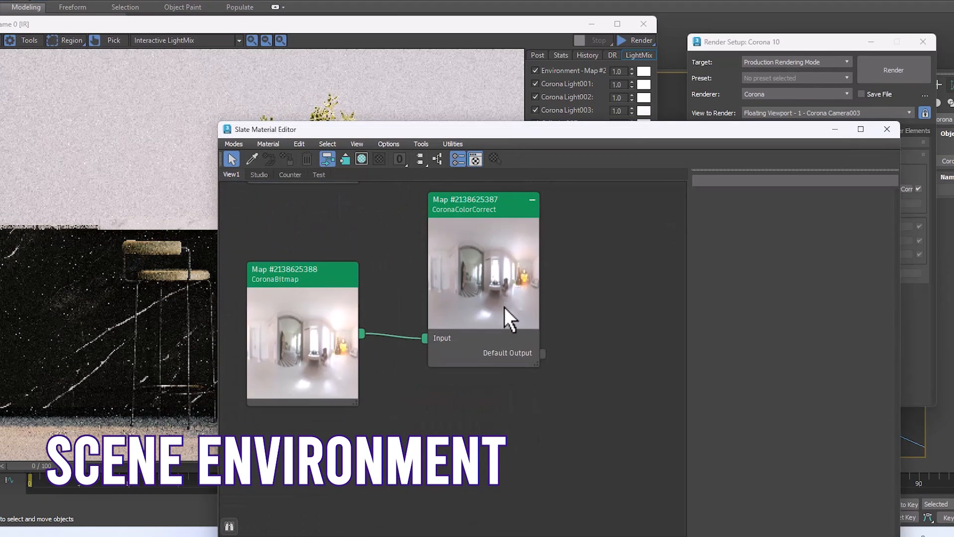
{"action": "left_click_drag", "start_coordinate": [619, 131], "coordinate": [378, 94]}
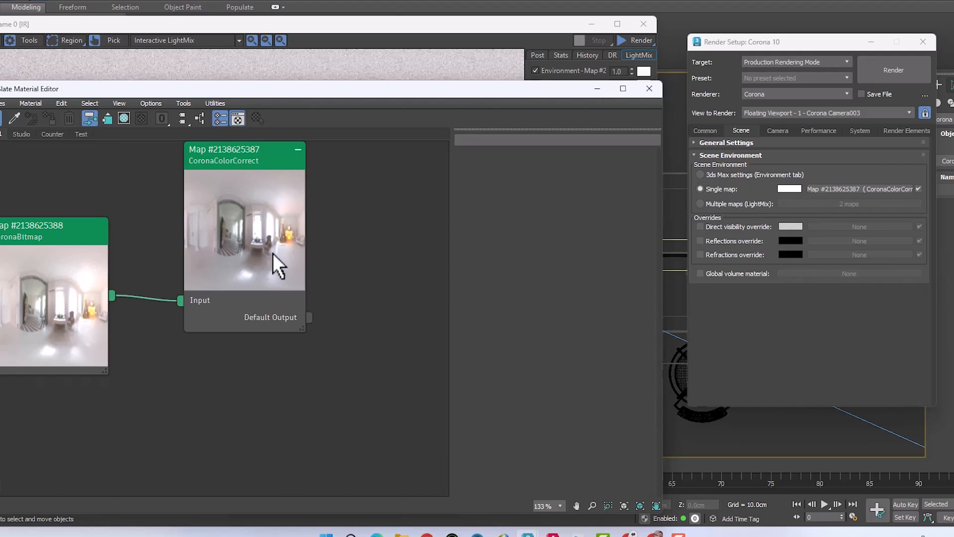
{"action": "scroll", "coordinate": [255, 236], "scroll_direction": "down", "scroll_amount": 3}
{"action": "middle_click_drag", "start_coordinate": [273, 261], "coordinate": [320, 435]}
Step: Switch the scene environment to Multiple maps (LightMix) and view its environment maps setup without changing it
{"action": "left_click", "coordinate": [706, 208]}
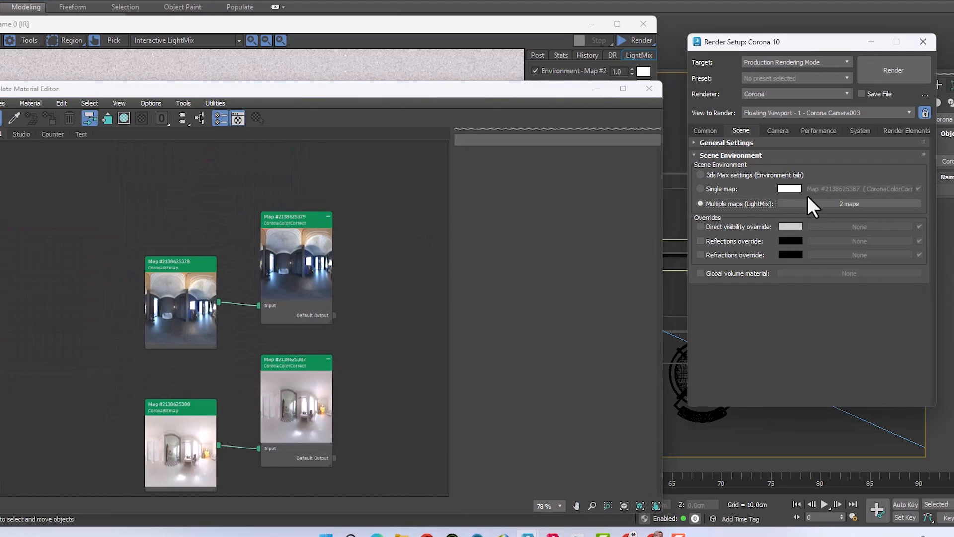
{"action": "left_click", "coordinate": [833, 203]}
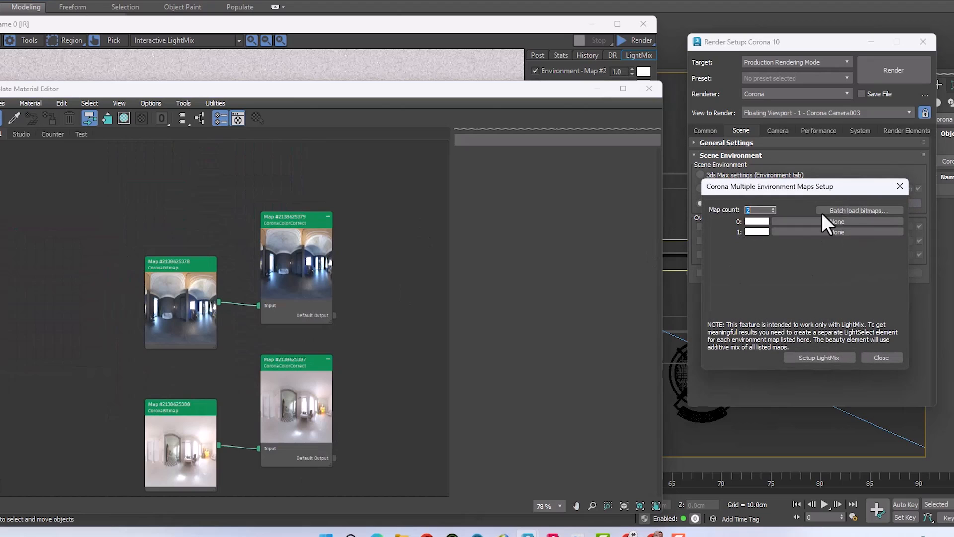
{"action": "left_click", "coordinate": [900, 187]}
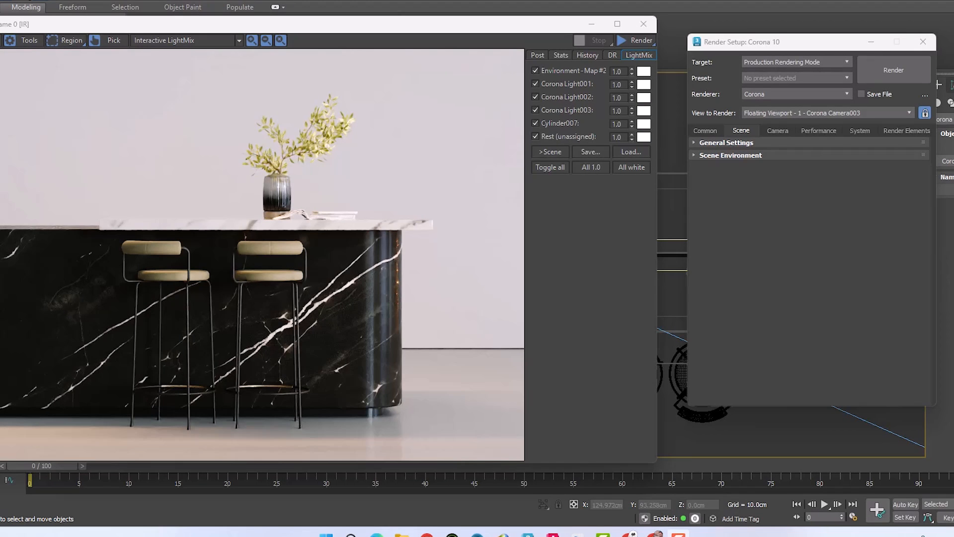
Step: Look over the Postprocessing, Bloom and Glare, and Camera settings of Render Setup alongside the frame buffer's post settings
{"action": "left_click", "coordinate": [777, 131]}
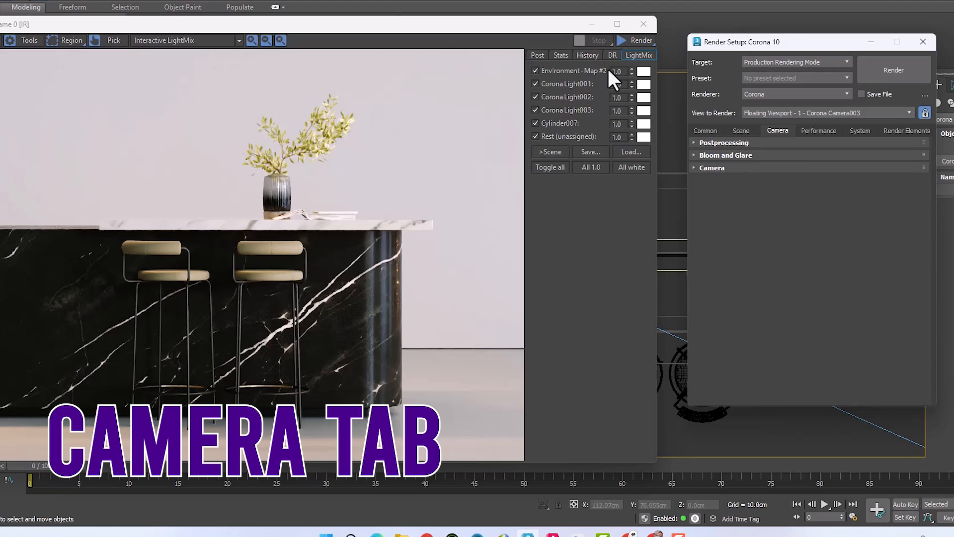
{"action": "left_click", "coordinate": [544, 56]}
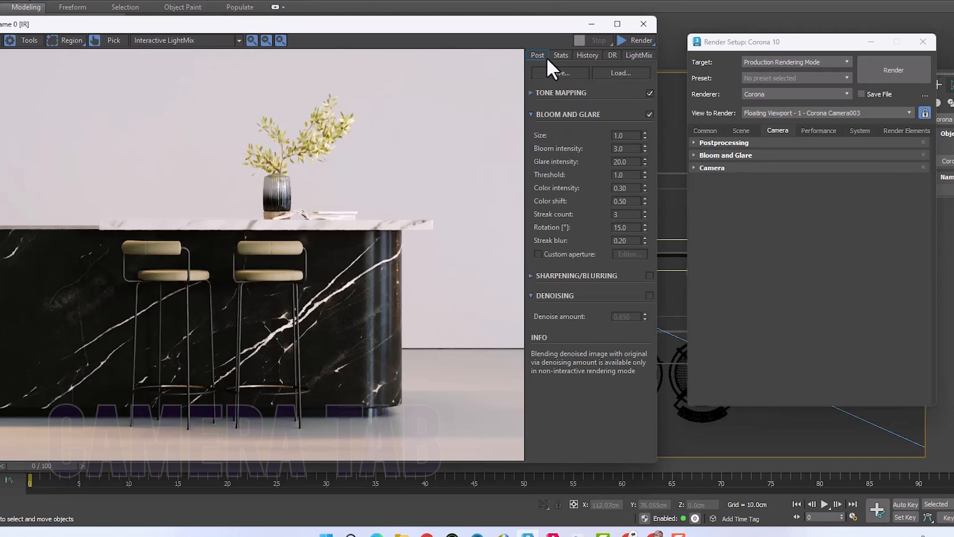
{"action": "left_click", "coordinate": [718, 143]}
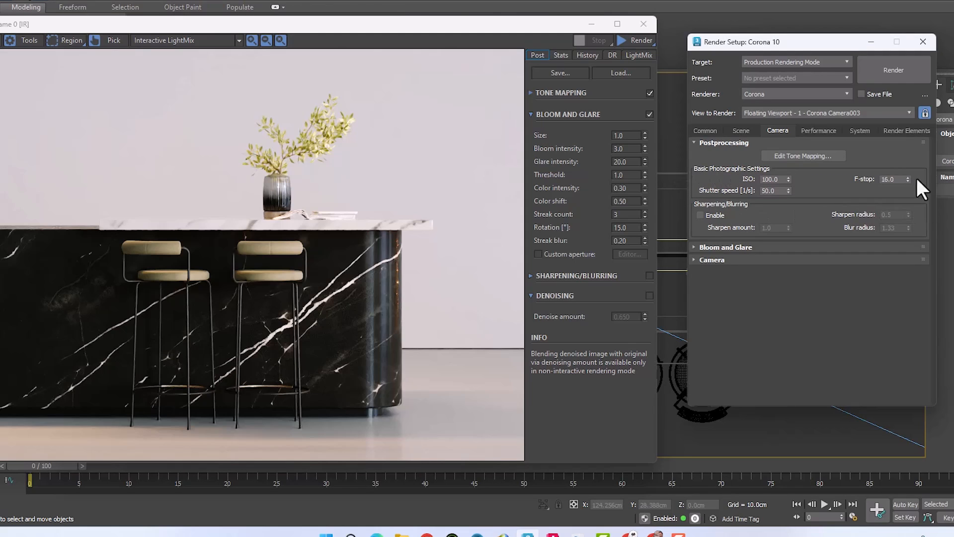
{"action": "left_click", "coordinate": [730, 144]}
{"action": "left_click", "coordinate": [719, 157]}
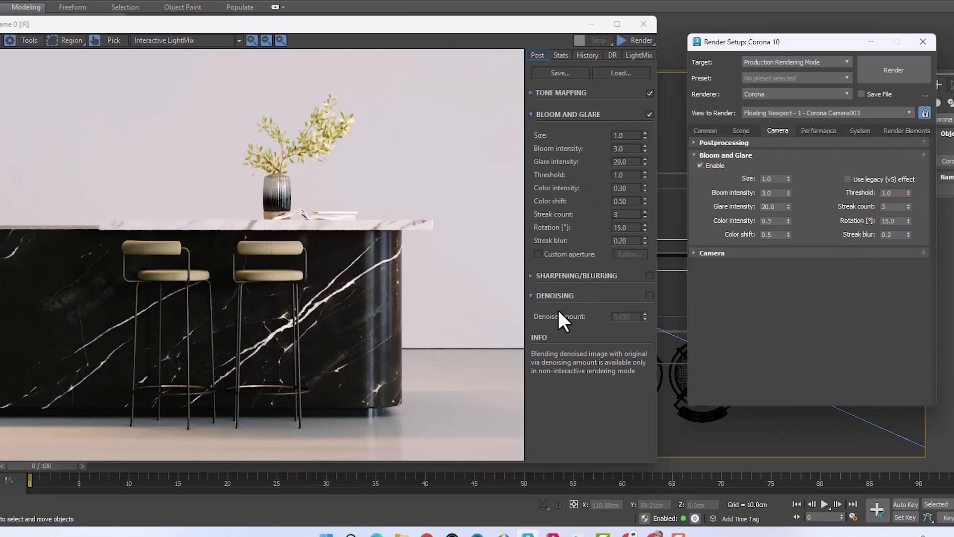
{"action": "left_click", "coordinate": [705, 155]}
{"action": "left_click", "coordinate": [709, 168]}
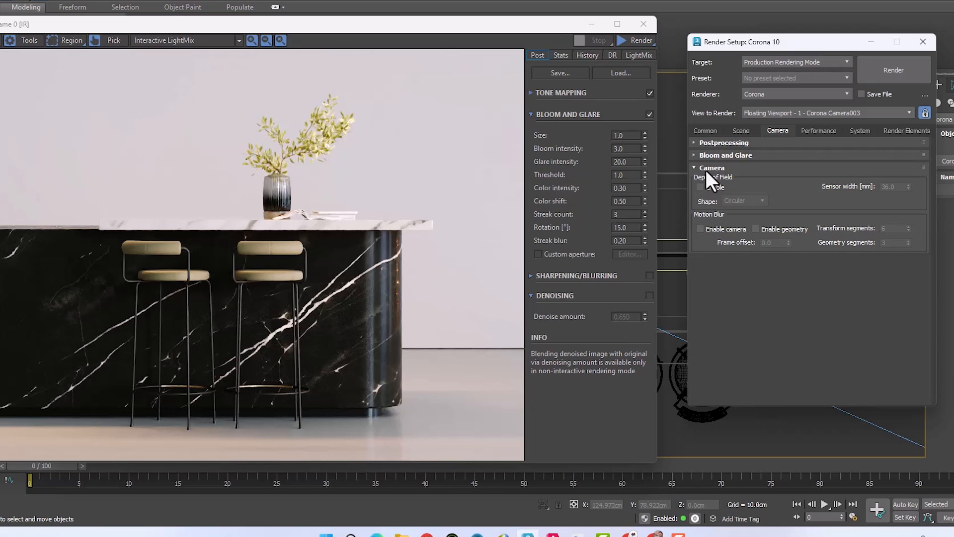
{"action": "left_click", "coordinate": [705, 169]}
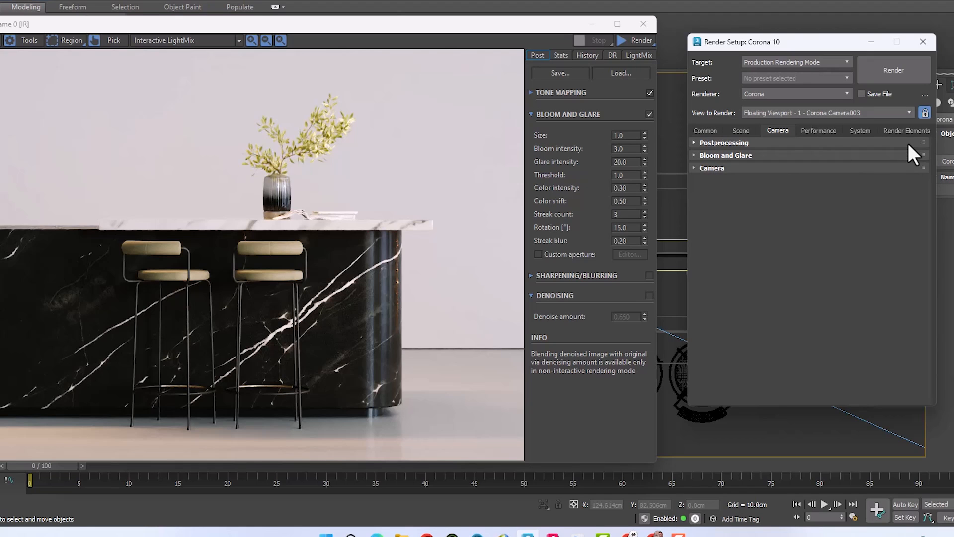
Step: Choose Path Tracing as the primary Global Illumination solver in the Performance settings
{"action": "left_click", "coordinate": [817, 130]}
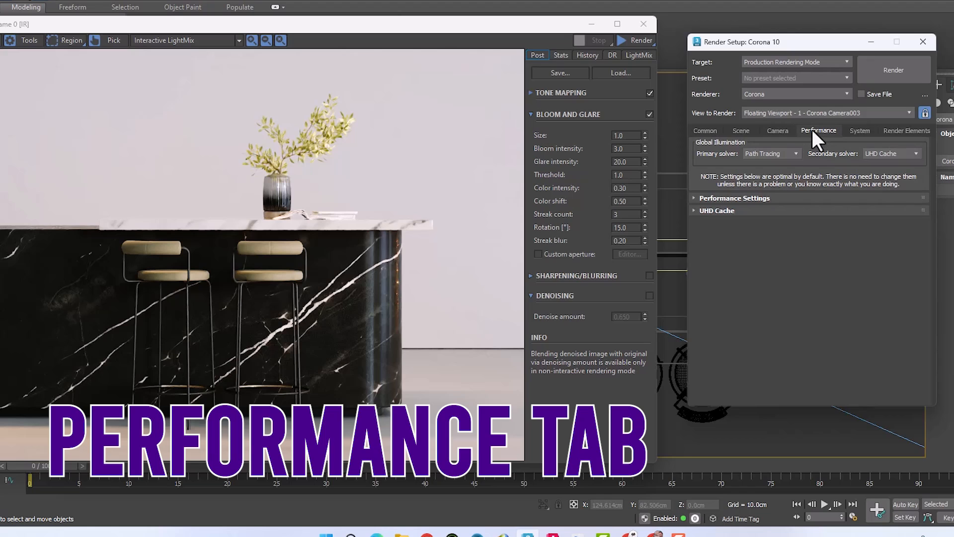
{"action": "left_click", "coordinate": [754, 153]}
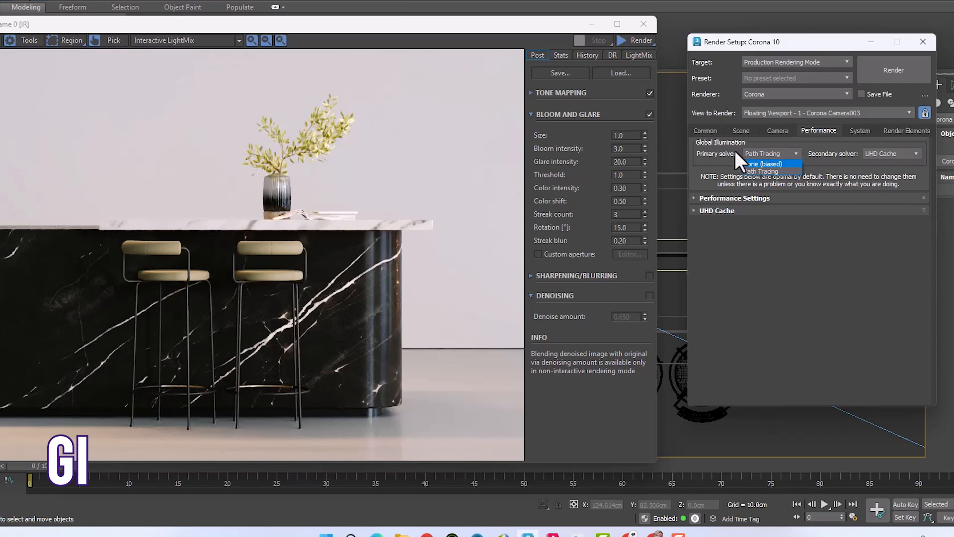
{"action": "left_click", "coordinate": [759, 171]}
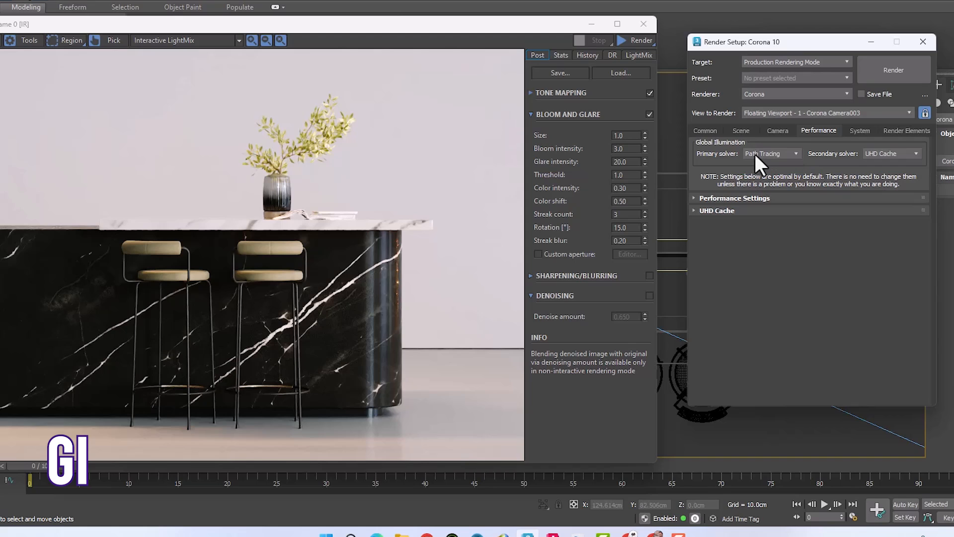
Step: Try 4K Cache as the secondary Global Illumination solver and return it to UHD Cache
{"action": "left_click", "coordinate": [905, 153]}
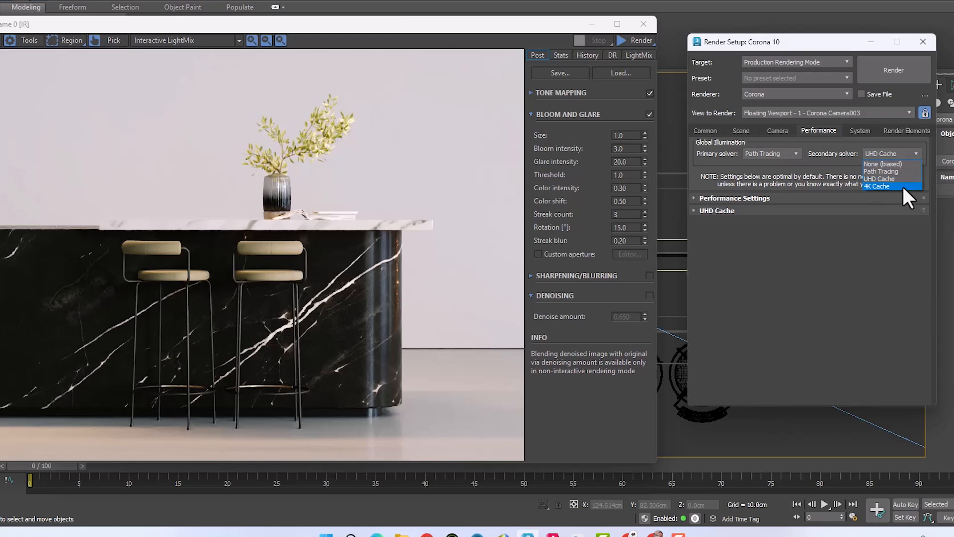
{"action": "left_click", "coordinate": [890, 186]}
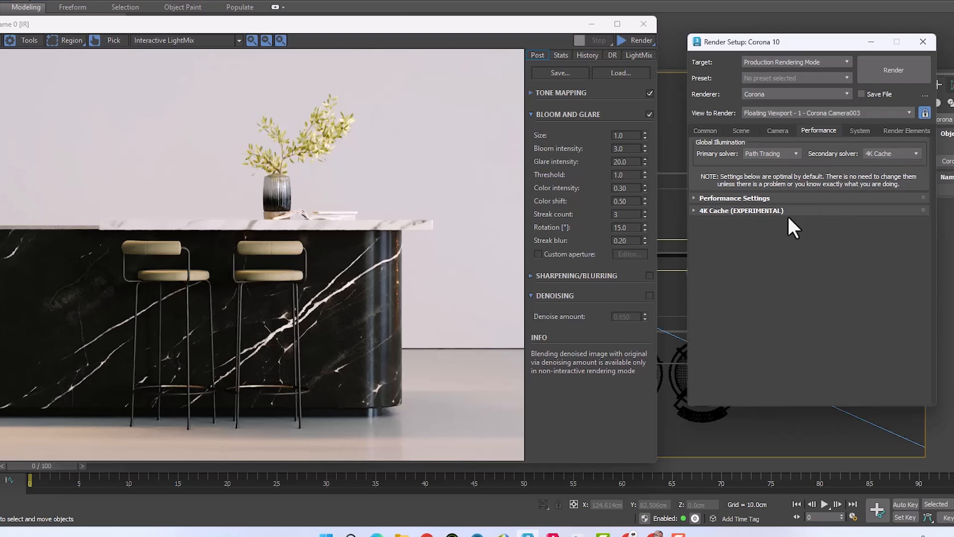
{"action": "mouse_move", "coordinate": [898, 155]}
{"action": "left_click", "coordinate": [894, 151]}
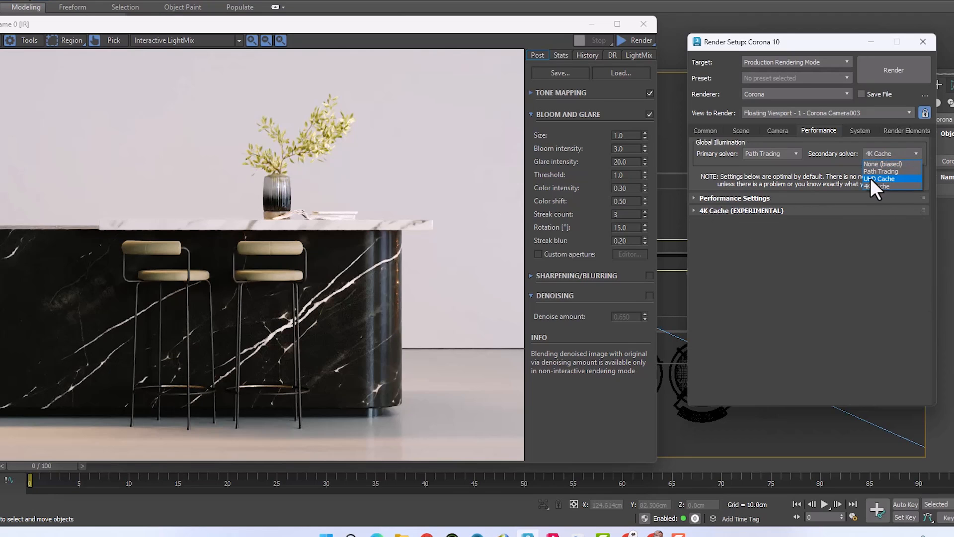
{"action": "left_click", "coordinate": [894, 178]}
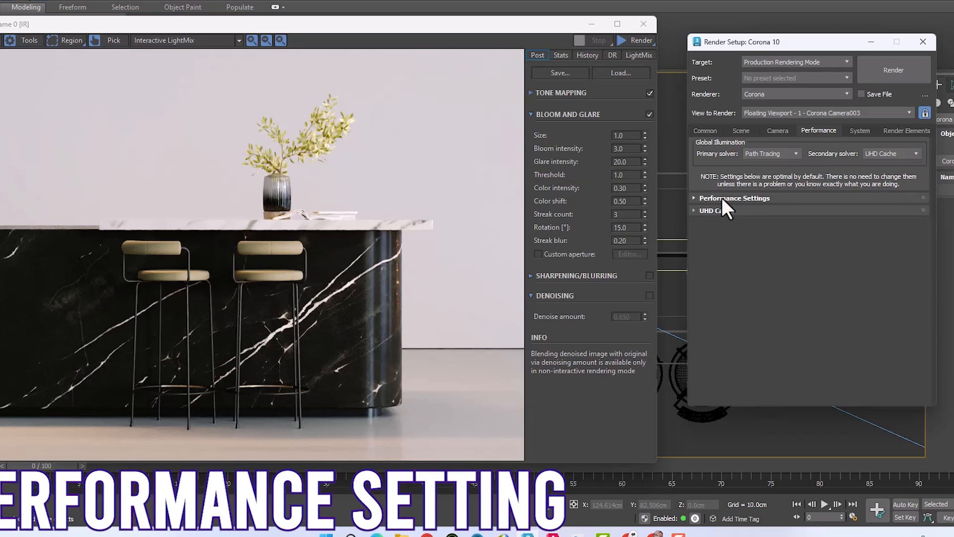
Step: Expand the Performance Settings and look over the sampling balance, speed versus accuracy, displacement and interactive rendering options
{"action": "left_click", "coordinate": [722, 197]}
{"action": "left_click_drag", "start_coordinate": [774, 162], "coordinate": [774, 178]}
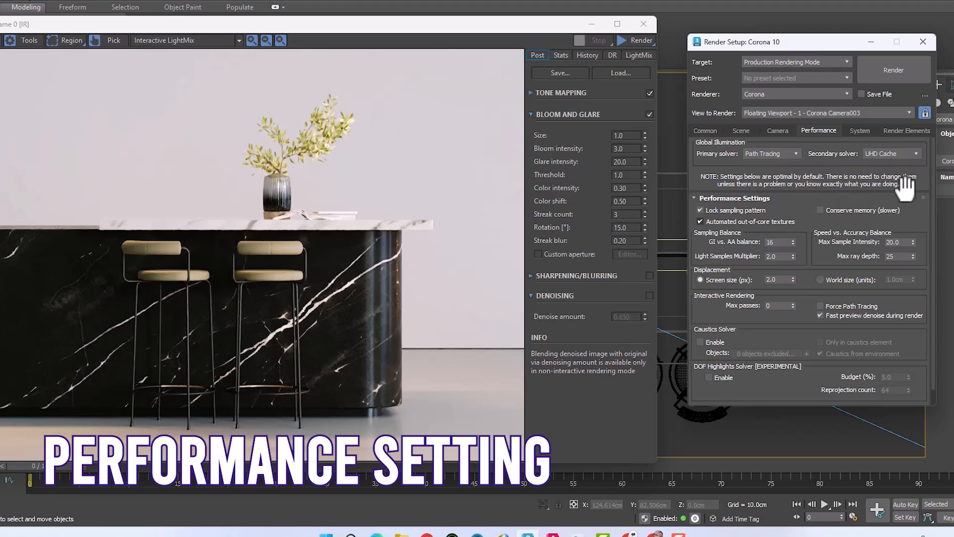
{"action": "scroll", "coordinate": [907, 185], "scroll_direction": "down", "scroll_amount": 1}
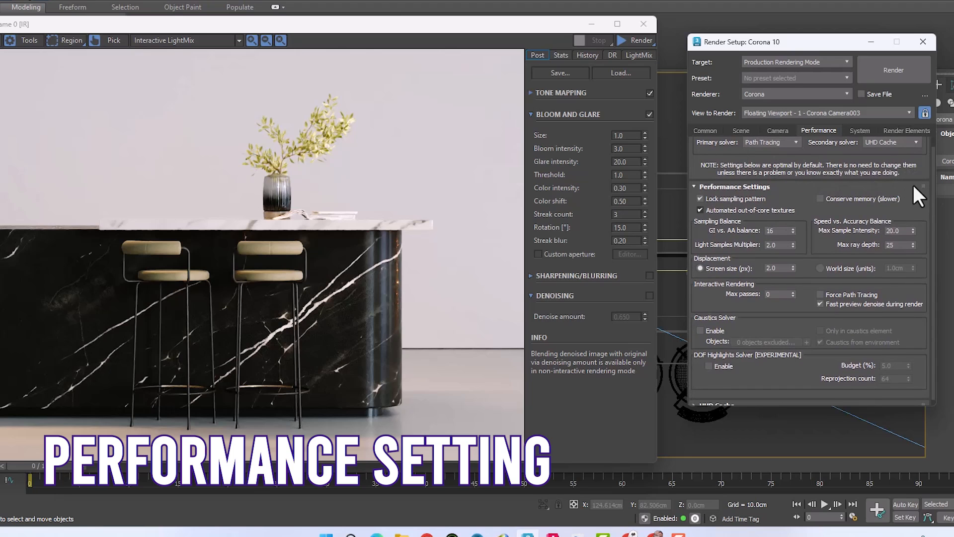
{"action": "scroll", "coordinate": [913, 174], "scroll_direction": "down", "scroll_amount": 1}
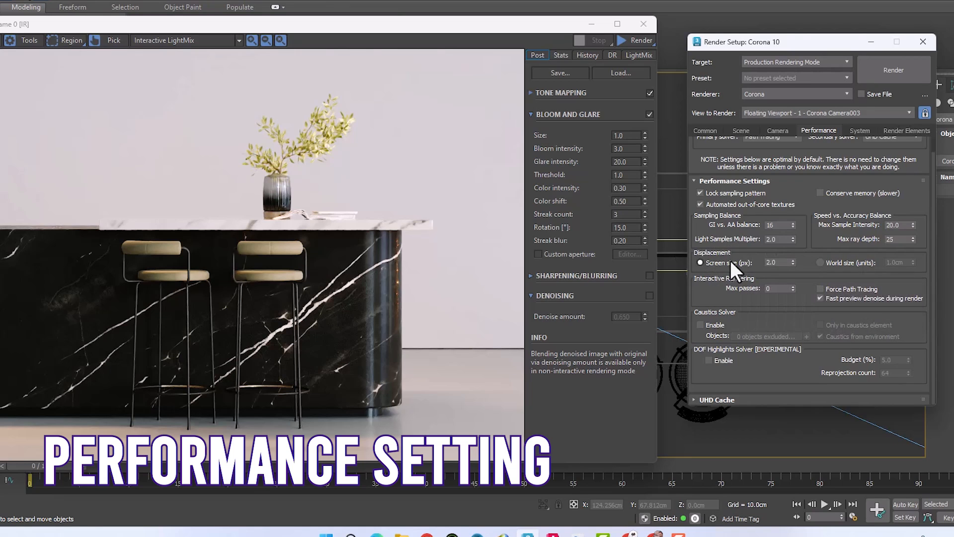
{"action": "mouse_move", "coordinate": [731, 263]}
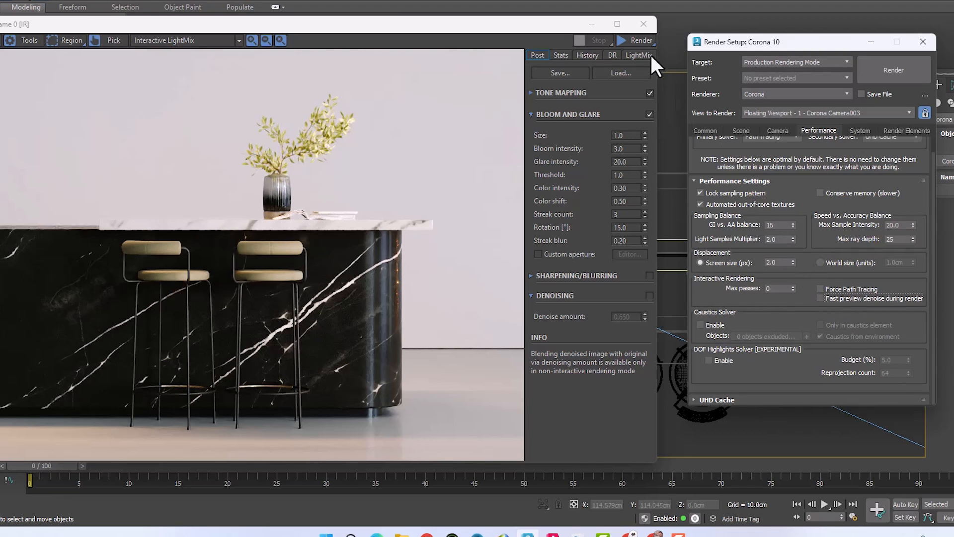
Step: Start the interactive rendering and enable Fast preview denoise during render while it runs
{"action": "left_click", "coordinate": [638, 37]}
{"action": "left_click", "coordinate": [636, 55]}
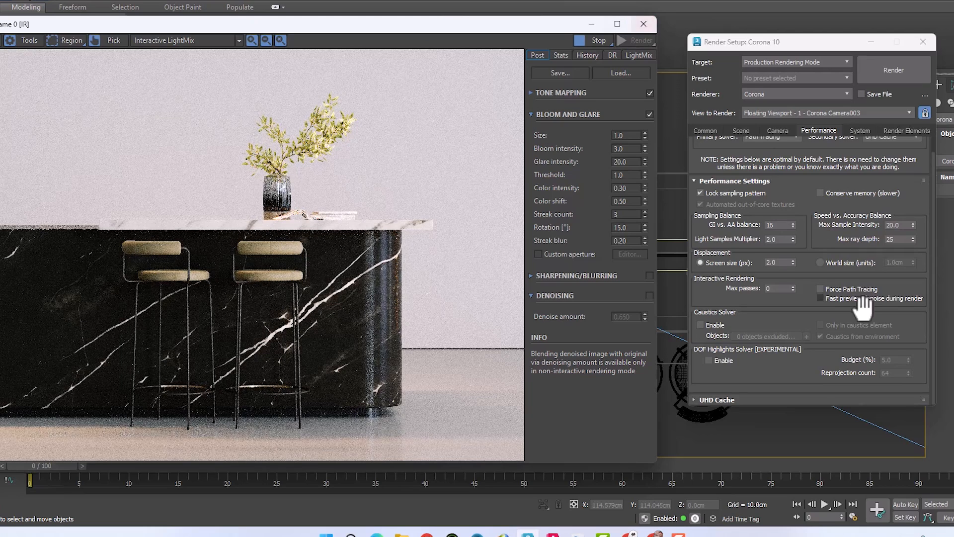
{"action": "left_click", "coordinate": [882, 300]}
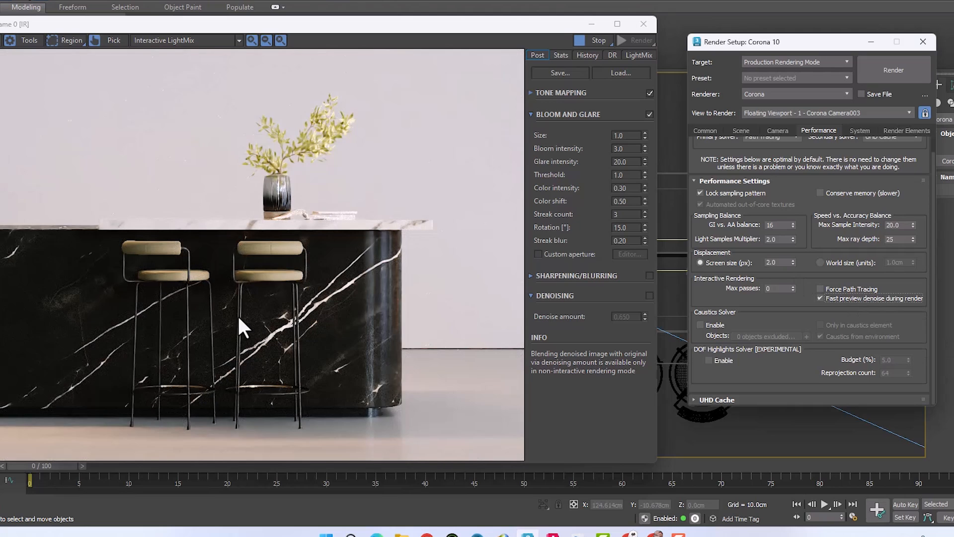
Step: Inspect the plant's denoised leaves up close in the frame buffer and stop the interactive rendering
{"action": "scroll", "coordinate": [322, 117], "scroll_direction": "up", "scroll_amount": 5}
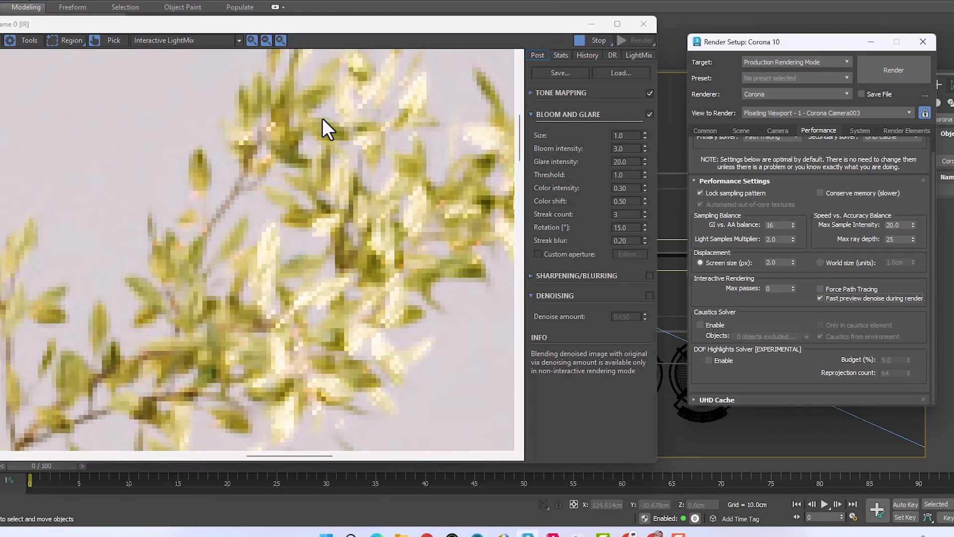
{"action": "scroll", "coordinate": [324, 159], "scroll_direction": "down", "scroll_amount": 5}
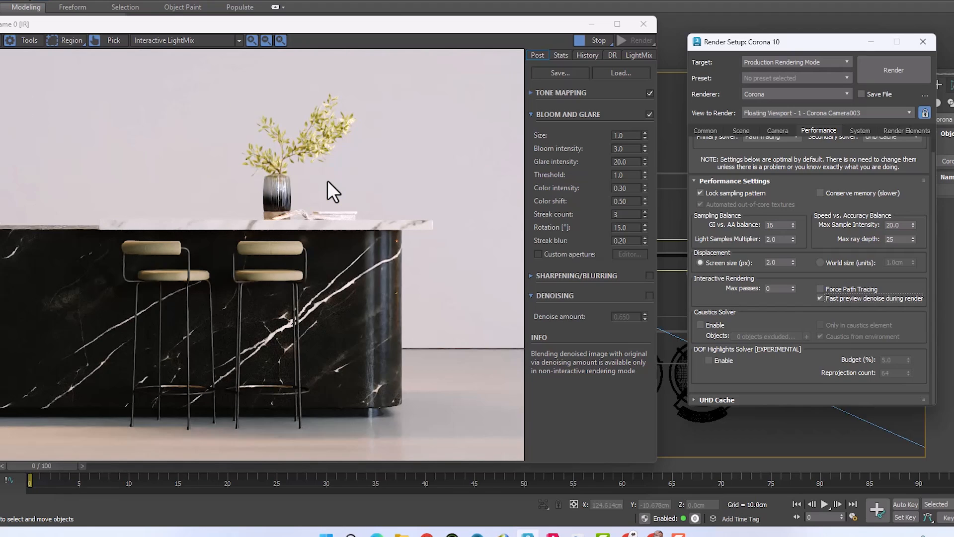
{"action": "left_click", "coordinate": [595, 40]}
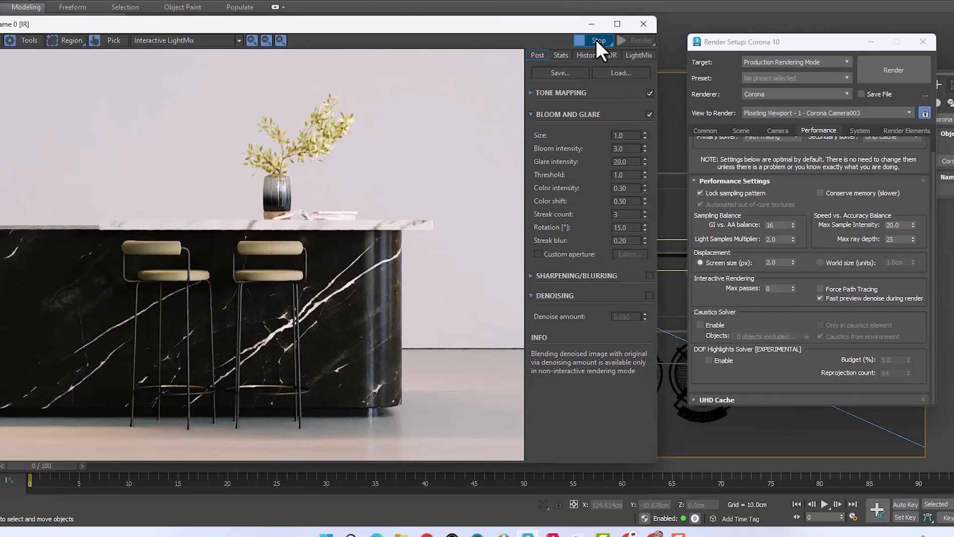
{"action": "left_click", "coordinate": [801, 299]}
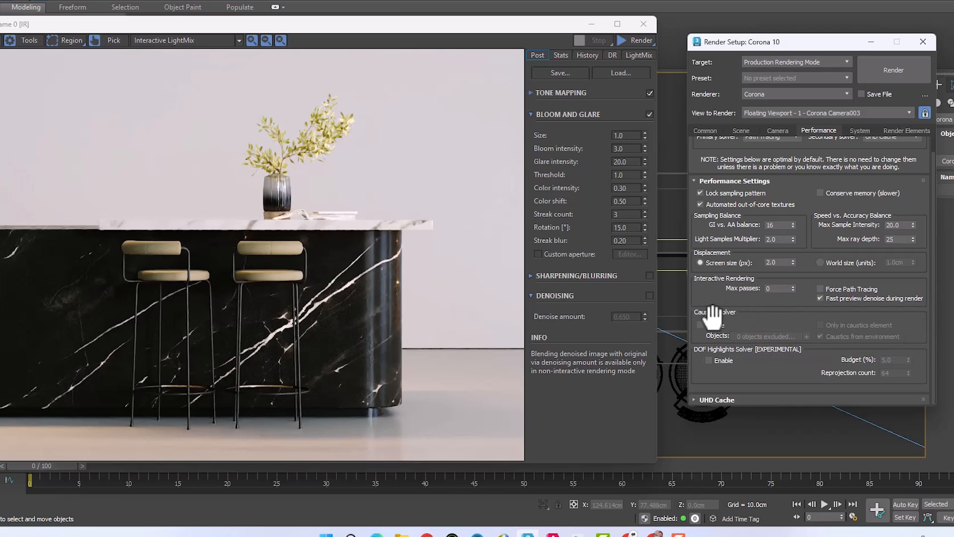
Step: Enable the Caustics Solver and switch the frame buffer from Interactive LightMix to the BEAUTY element after previewing other light elements
{"action": "left_click", "coordinate": [712, 326]}
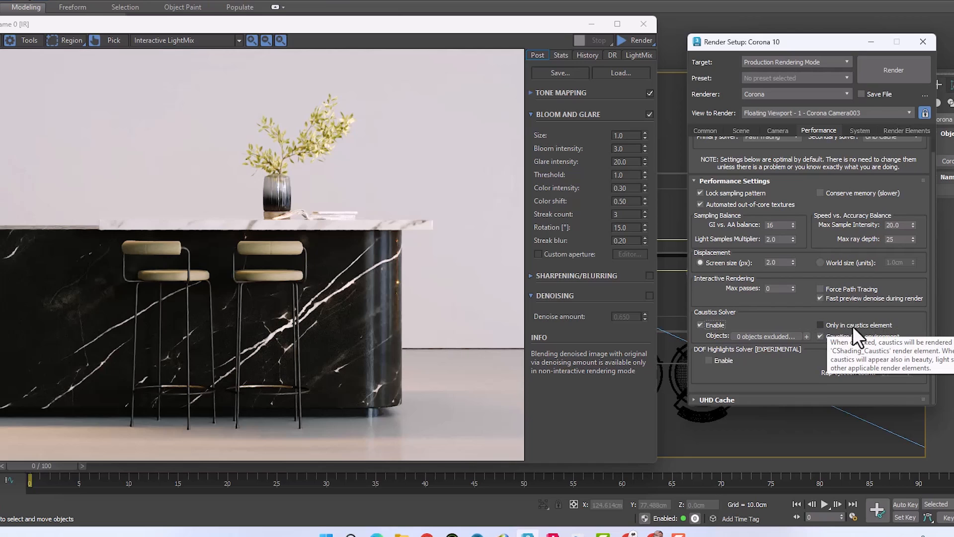
{"action": "left_click", "coordinate": [234, 38]}
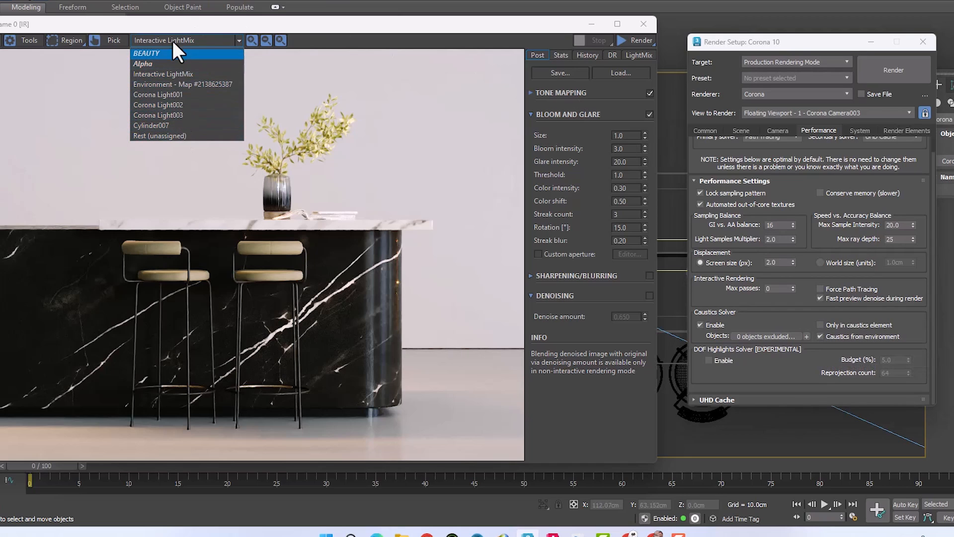
{"action": "left_click", "coordinate": [146, 136]}
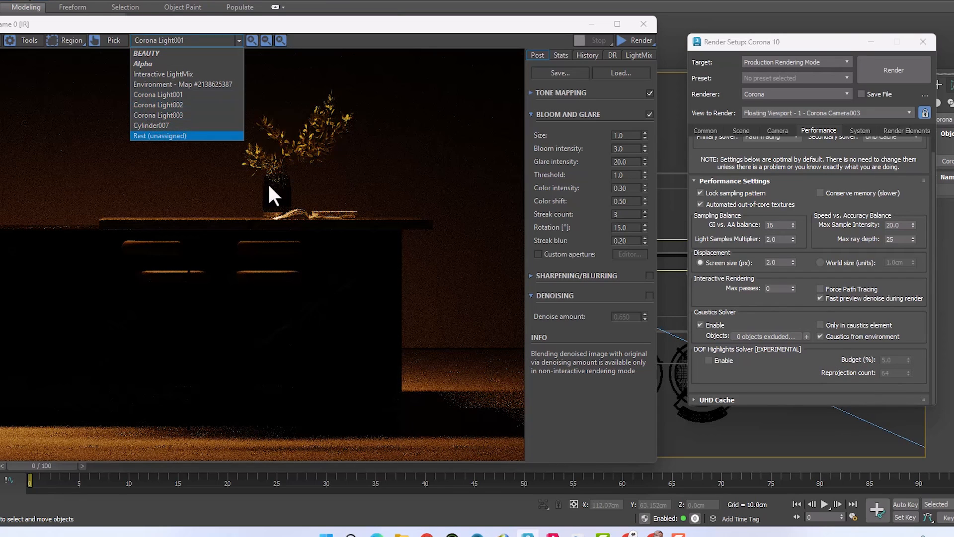
{"action": "left_click", "coordinate": [155, 74]}
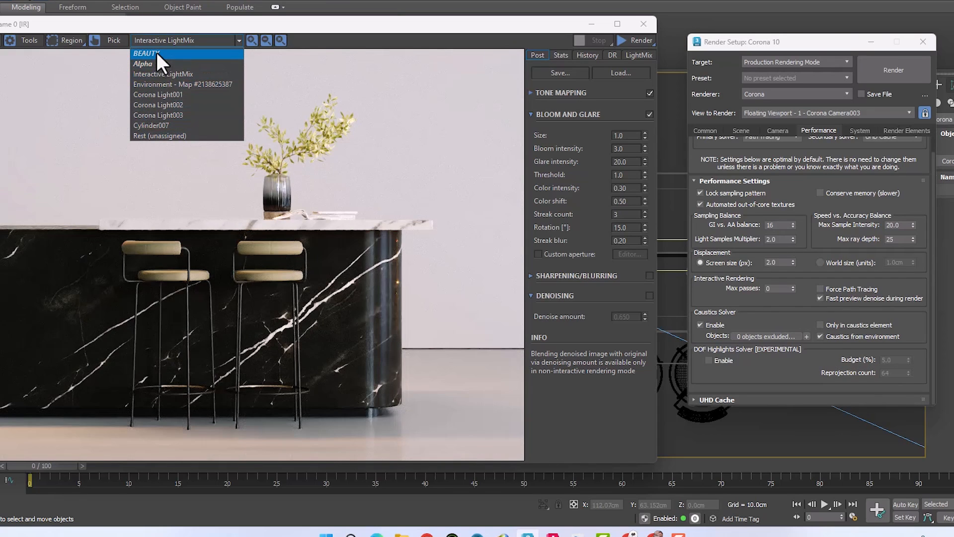
{"action": "left_click", "coordinate": [157, 53]}
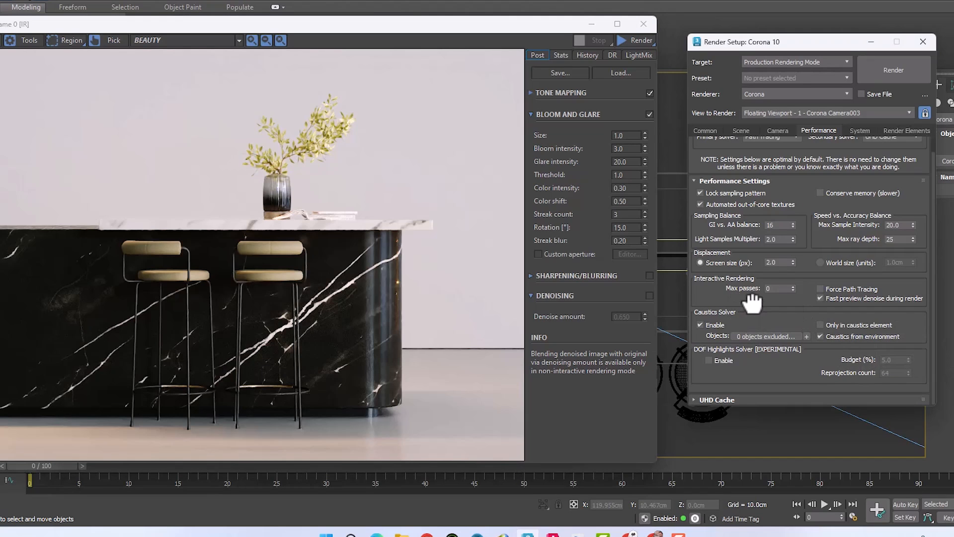
Step: Disable the Caustics Solver and try the DOF Highlights Solver on and off before collapsing the Performance Settings
{"action": "left_click", "coordinate": [710, 324]}
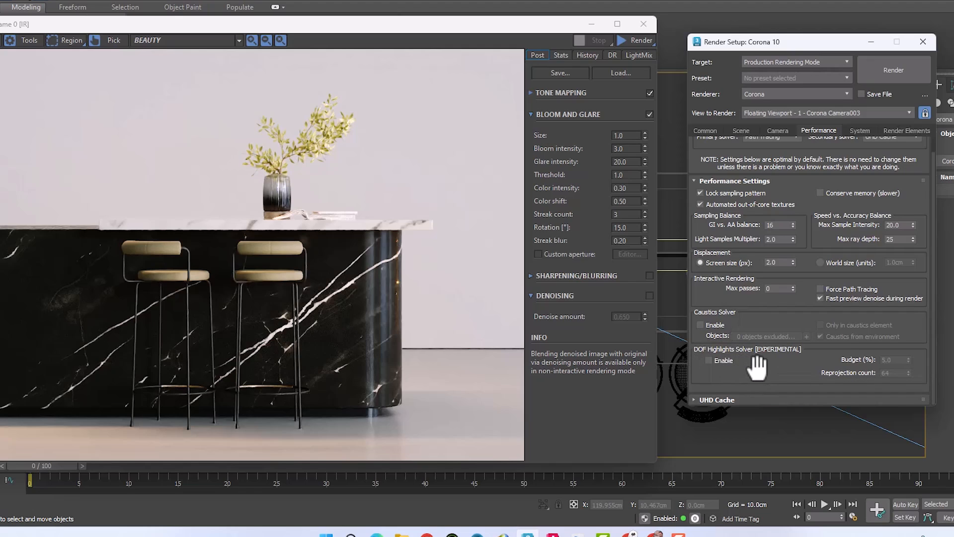
{"action": "left_click", "coordinate": [716, 357]}
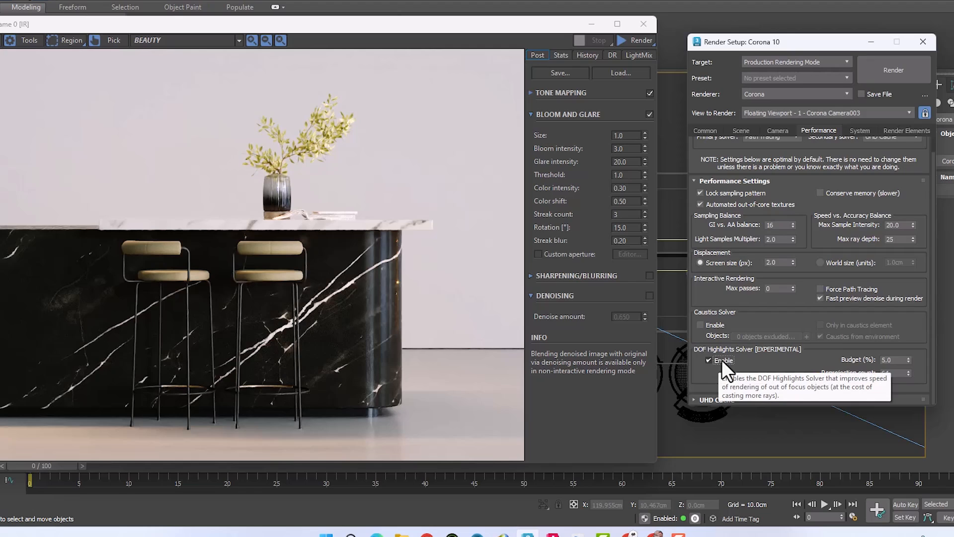
{"action": "left_click", "coordinate": [709, 360]}
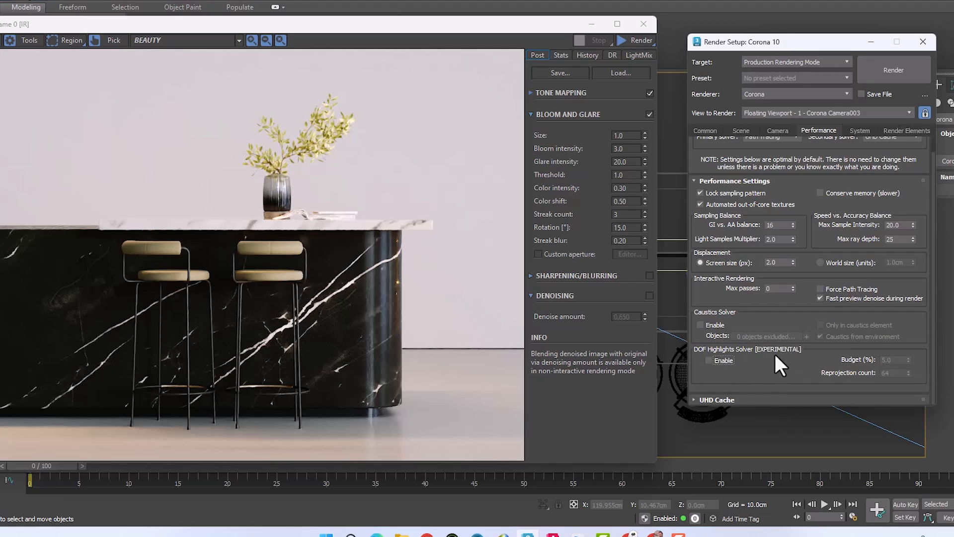
{"action": "left_click", "coordinate": [729, 181]}
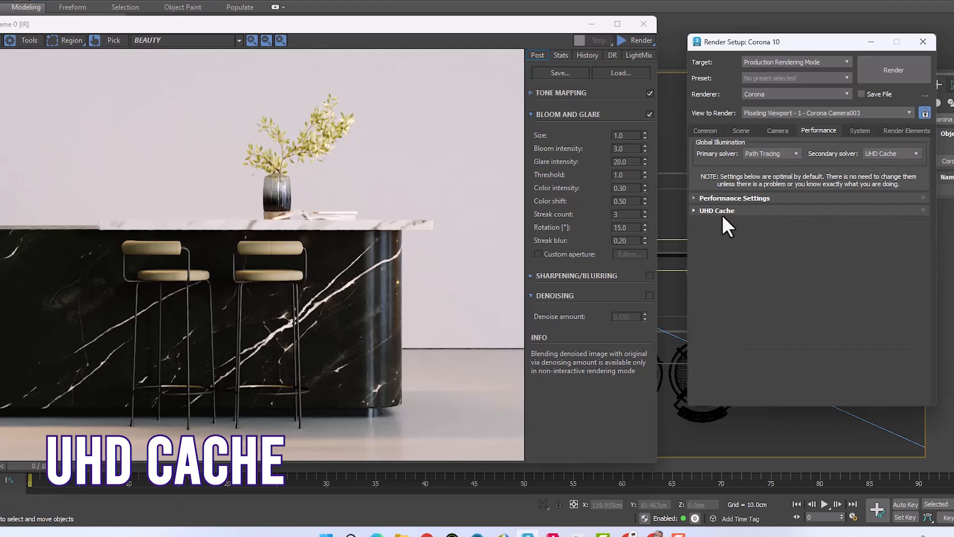
Step: Try the alternatives for the secondary Global Illumination solver and set it back to UHD Cache
{"action": "left_click", "coordinate": [900, 155]}
{"action": "left_click", "coordinate": [881, 184]}
{"action": "left_click", "coordinate": [882, 154]}
{"action": "left_click", "coordinate": [878, 180]}
Step: Expand the UHD Cache settings, try the Animation preset and After render options, and return them to Still frame and Discard
{"action": "left_click", "coordinate": [709, 211]}
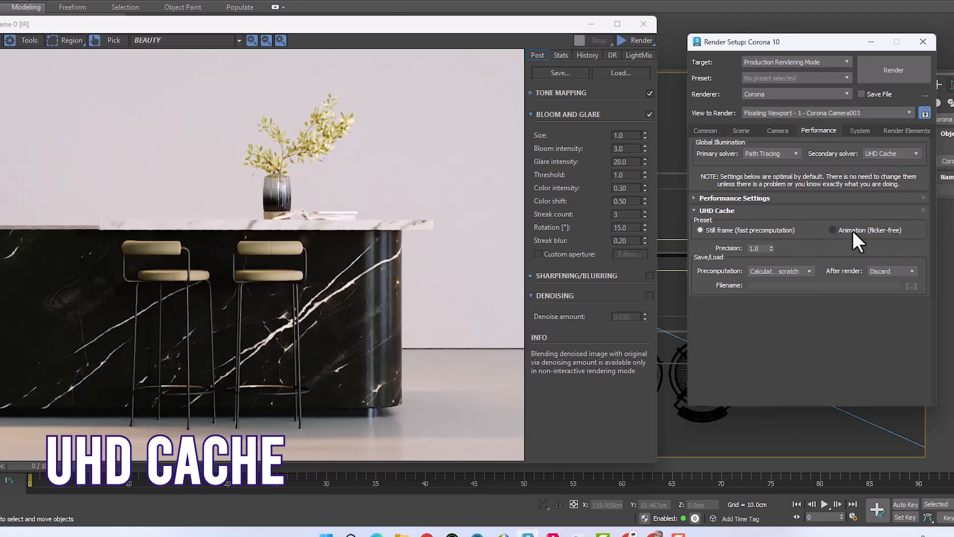
{"action": "left_click", "coordinate": [870, 230]}
{"action": "left_click", "coordinate": [754, 230]}
{"action": "left_click", "coordinate": [882, 271]}
{"action": "left_click", "coordinate": [881, 289]}
{"action": "left_click", "coordinate": [878, 282]}
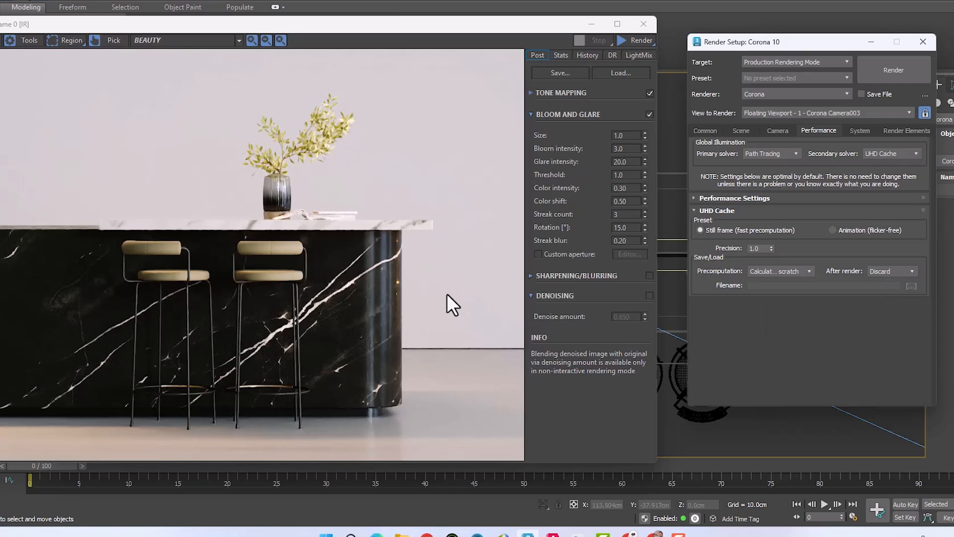
Step: Try Load from file as the UHD Cache precomputation mode and return it to Calculate from scratch
{"action": "left_click", "coordinate": [791, 271]}
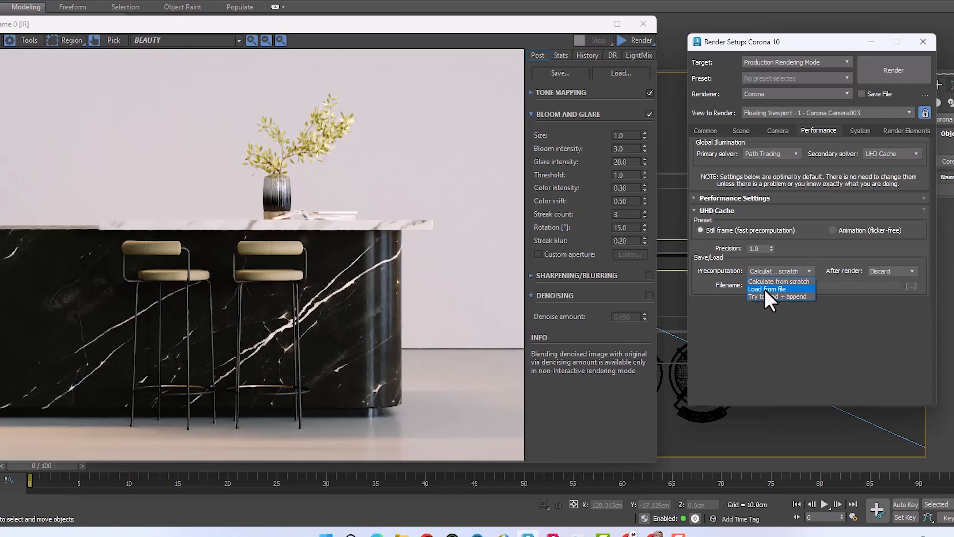
{"action": "left_click", "coordinate": [764, 289]}
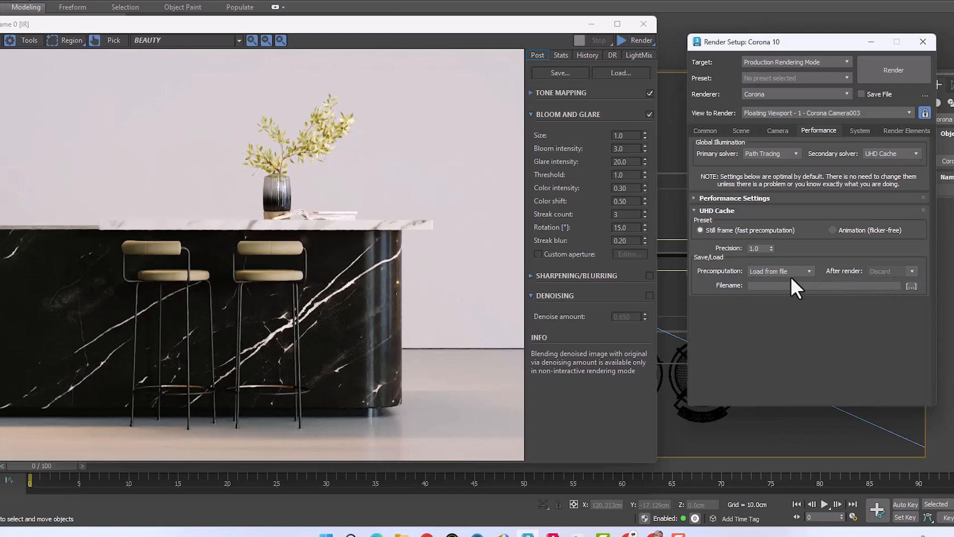
{"action": "left_click", "coordinate": [768, 272]}
{"action": "left_click", "coordinate": [764, 282]}
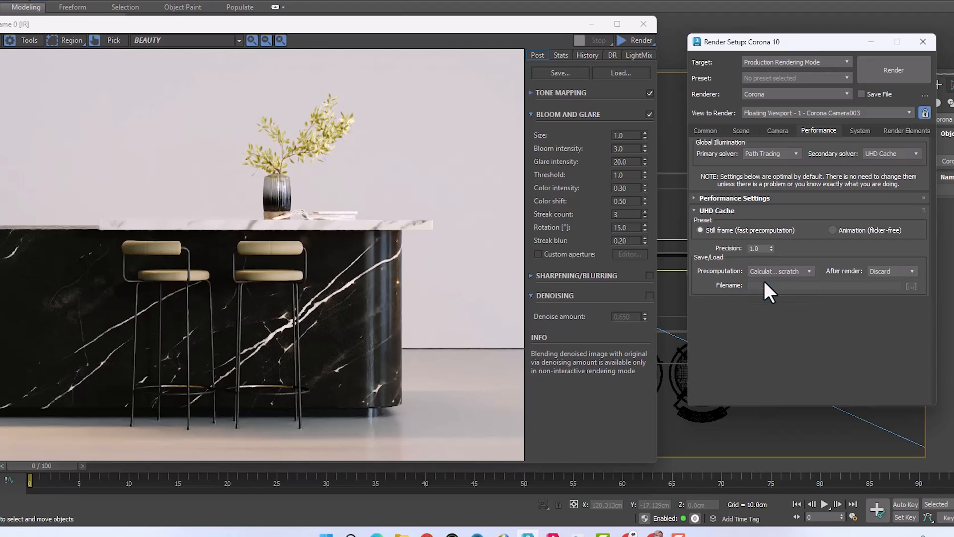
Step: Try the Animation (flicker-free) preset with its precomputation options, then restore Still frame and collapse the UHD Cache settings
{"action": "left_click", "coordinate": [840, 230]}
{"action": "left_click", "coordinate": [778, 272]}
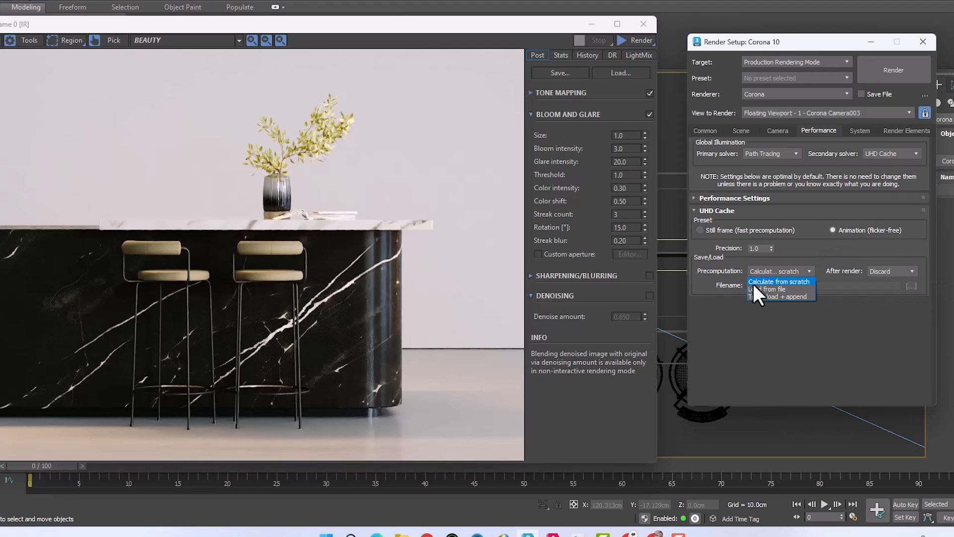
{"action": "left_click", "coordinate": [794, 270]}
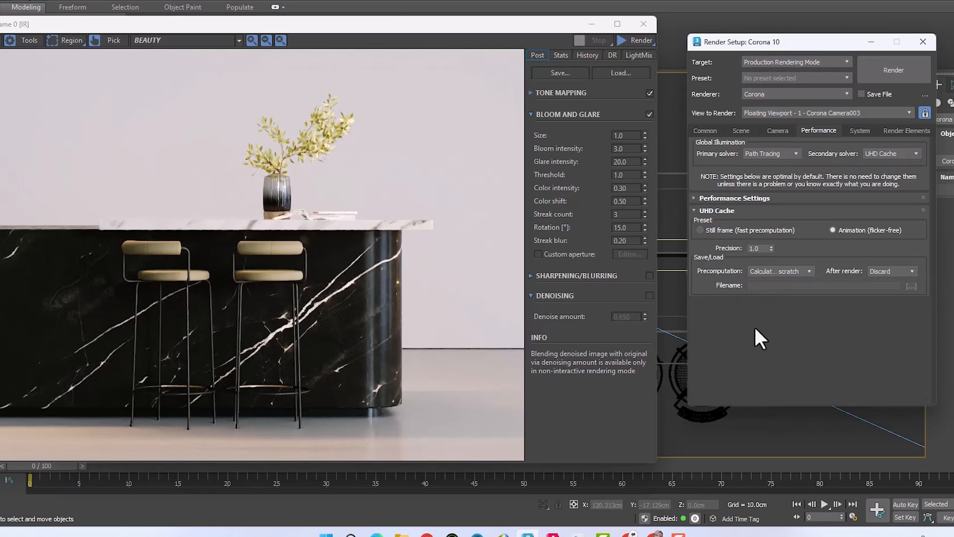
{"action": "left_click", "coordinate": [727, 231]}
{"action": "left_click", "coordinate": [725, 211]}
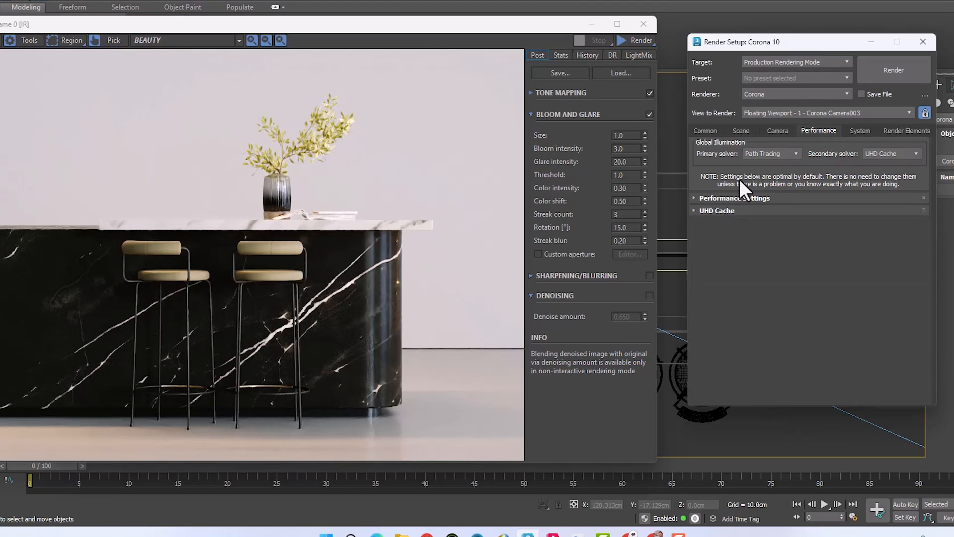
Step: Look over the System settings for the frame buffer, Chaos Corona licensing and distributed rendering, collapsing each section after viewing
{"action": "left_click", "coordinate": [862, 131]}
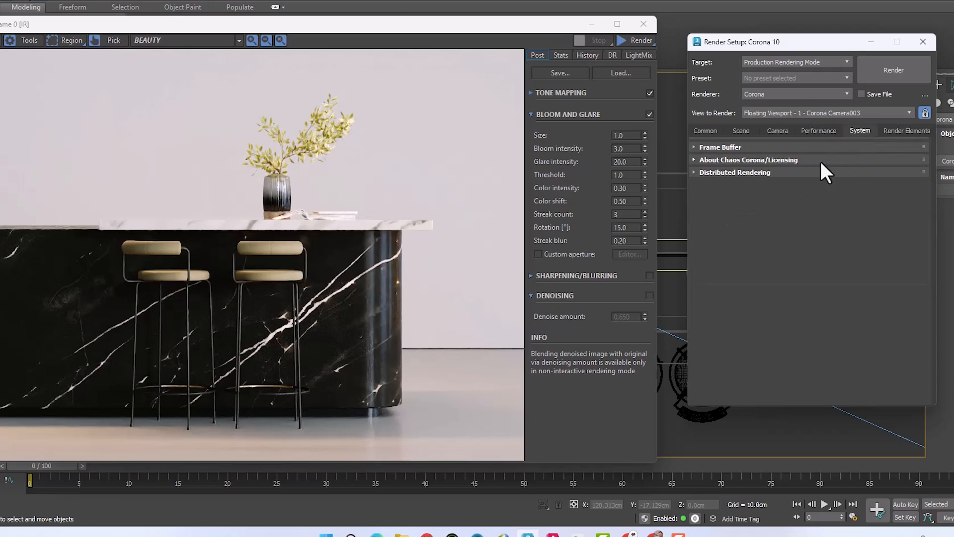
{"action": "left_click", "coordinate": [716, 147]}
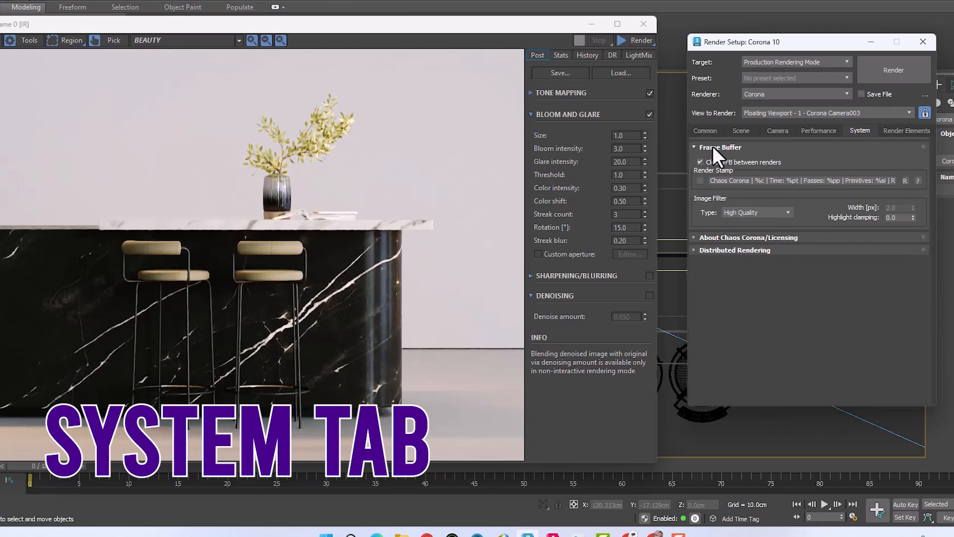
{"action": "left_click", "coordinate": [708, 147]}
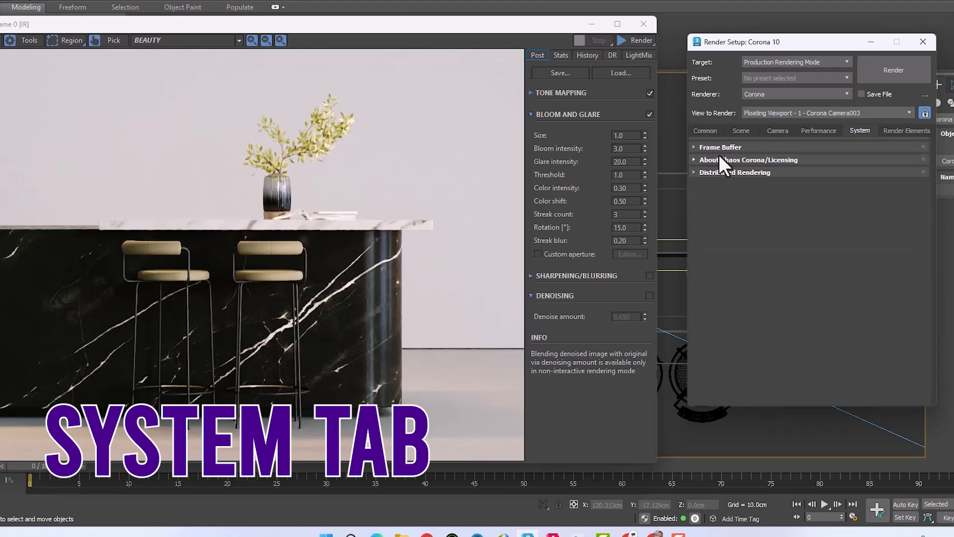
{"action": "left_click", "coordinate": [718, 160]}
{"action": "left_click", "coordinate": [716, 160]}
{"action": "left_click", "coordinate": [716, 172]}
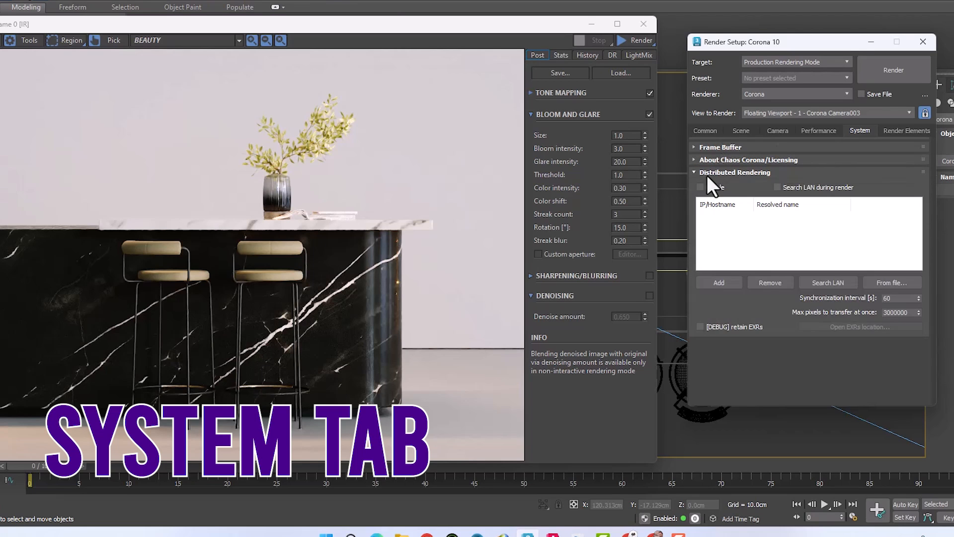
{"action": "left_click", "coordinate": [711, 172]}
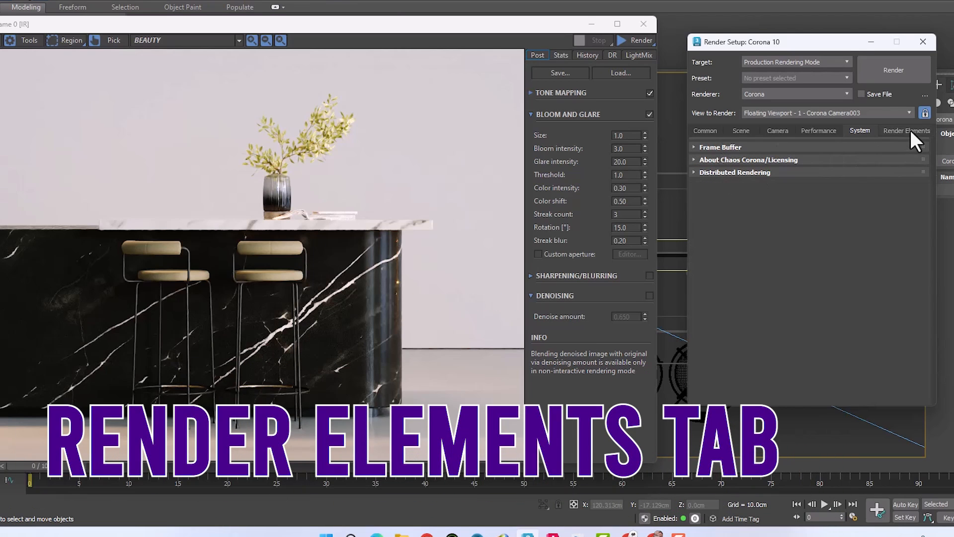
Step: Examine the Render Elements settings and browse the list of element types available to add, without adding any
{"action": "left_click", "coordinate": [910, 131]}
{"action": "left_click", "coordinate": [731, 145]}
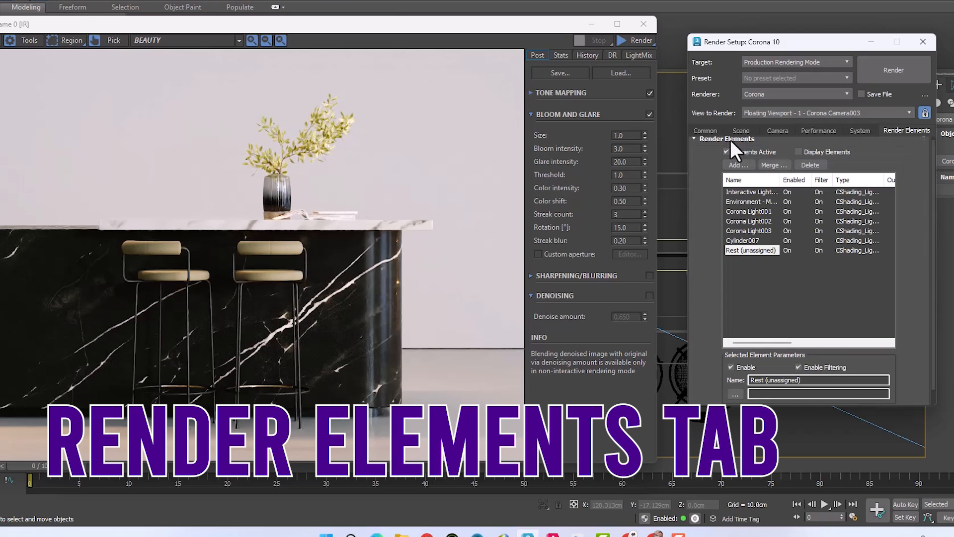
{"action": "left_click", "coordinate": [740, 168]}
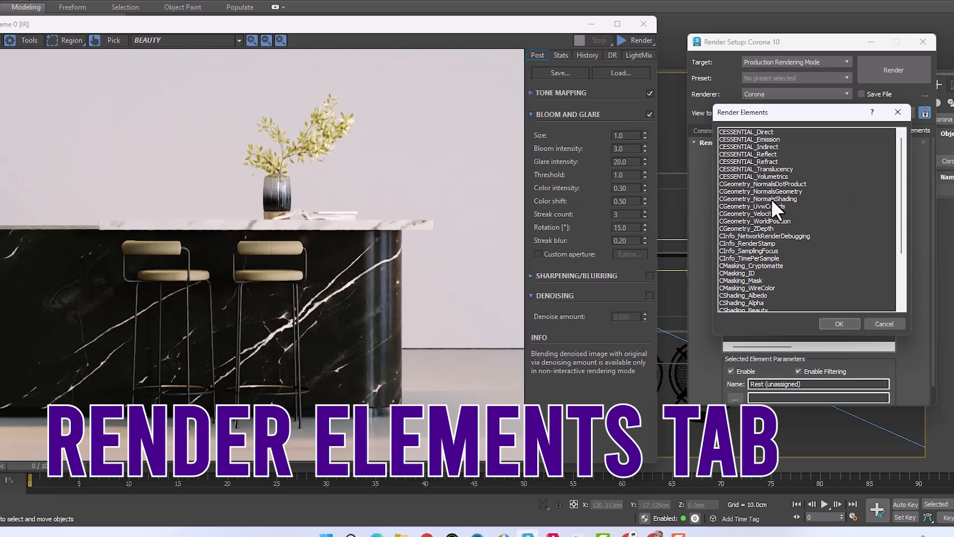
{"action": "scroll", "coordinate": [901, 197], "scroll_direction": "down", "scroll_amount": 1}
{"action": "scroll", "coordinate": [814, 282], "scroll_direction": "down", "scroll_amount": 3}
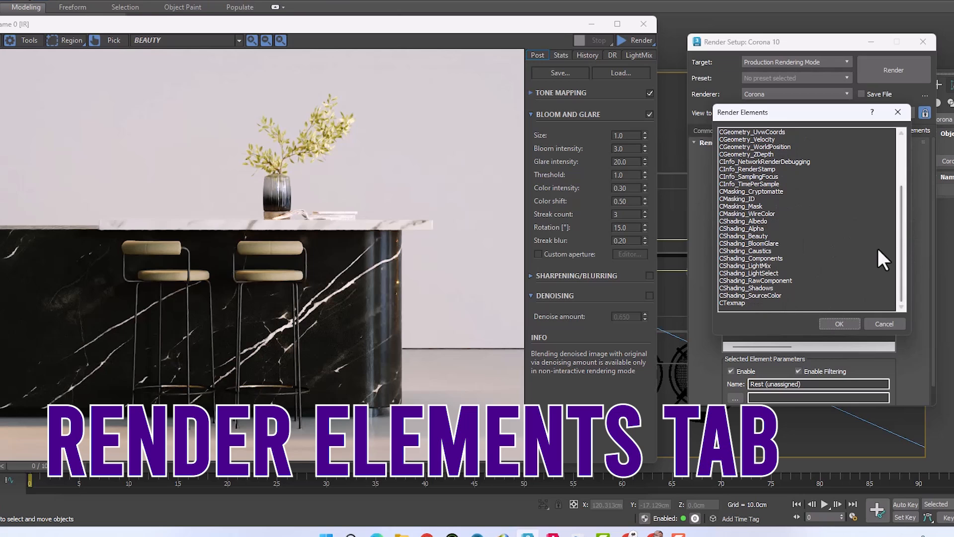
{"action": "scroll", "coordinate": [902, 234], "scroll_direction": "up", "scroll_amount": 4}
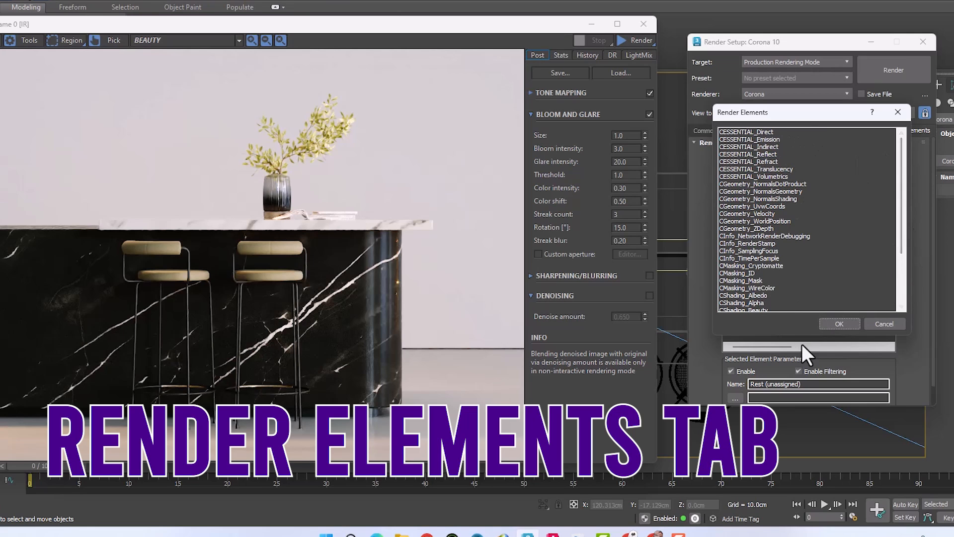
{"action": "left_click", "coordinate": [879, 323]}
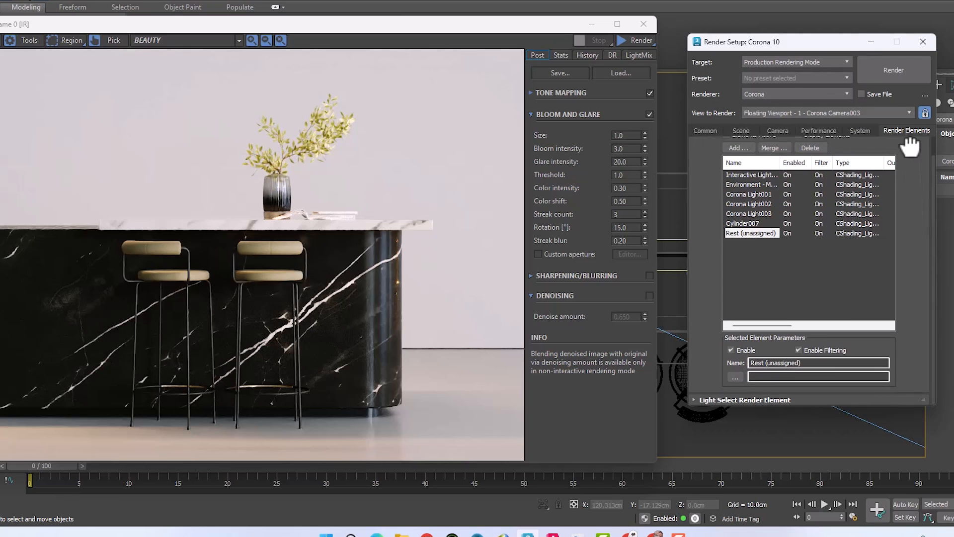
Step: Look over the Light Select Render Element options, collapse them and return to the Common render parameters
{"action": "left_click", "coordinate": [718, 143]}
{"action": "left_click", "coordinate": [709, 155]}
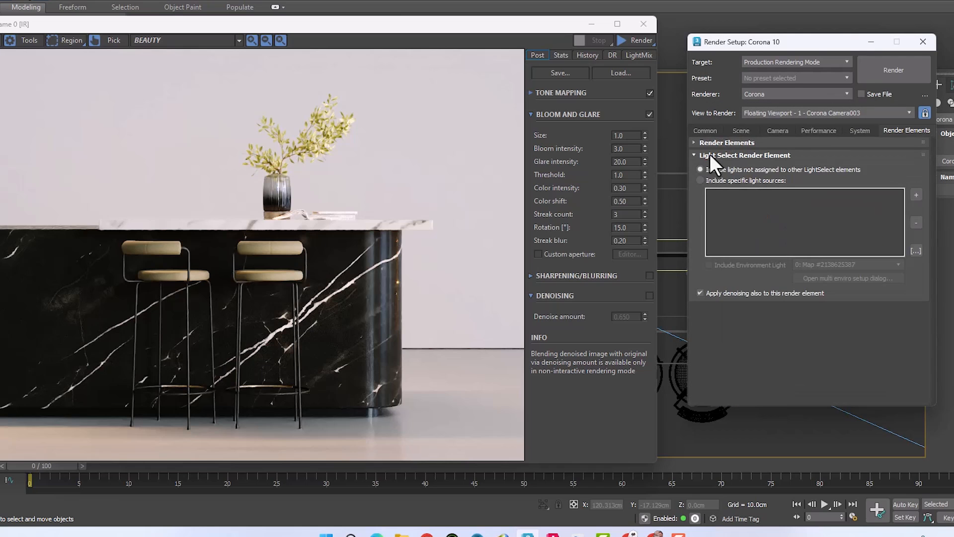
{"action": "left_click", "coordinate": [711, 153]}
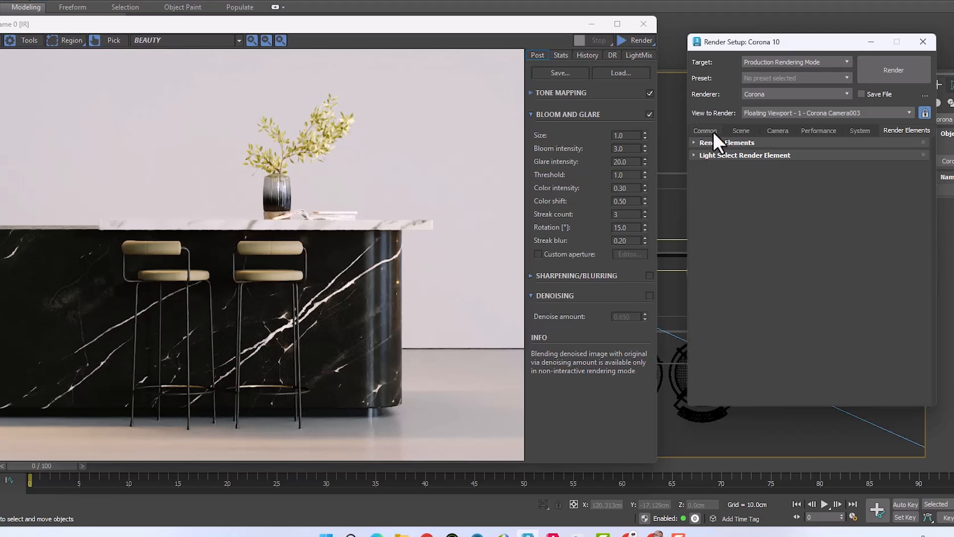
{"action": "left_click", "coordinate": [712, 131]}
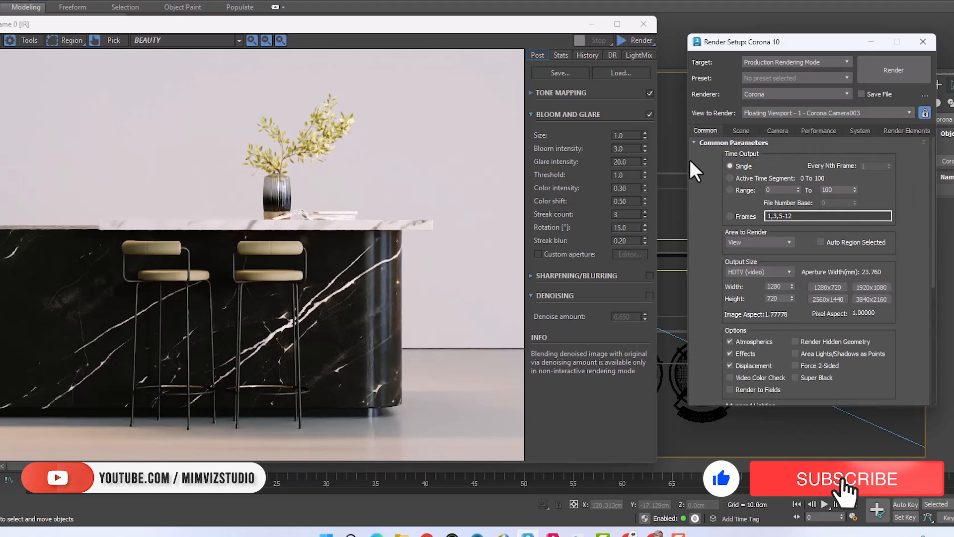